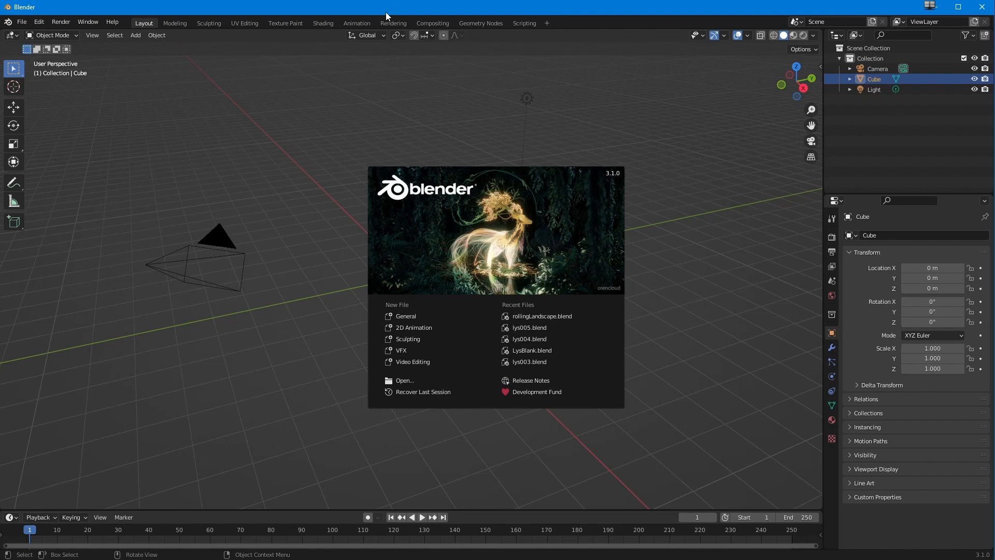
# Step: Dismiss the splash screen, switch to the Geometry Nodes workspace, and show the cube's face data in the spreadsheet
pyautogui.click(314, 189)
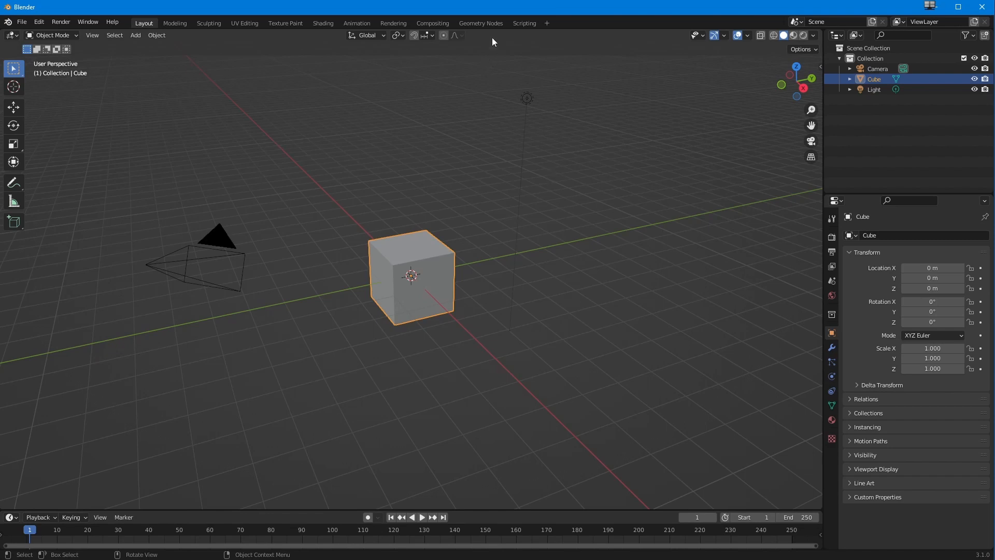
pyautogui.click(481, 23)
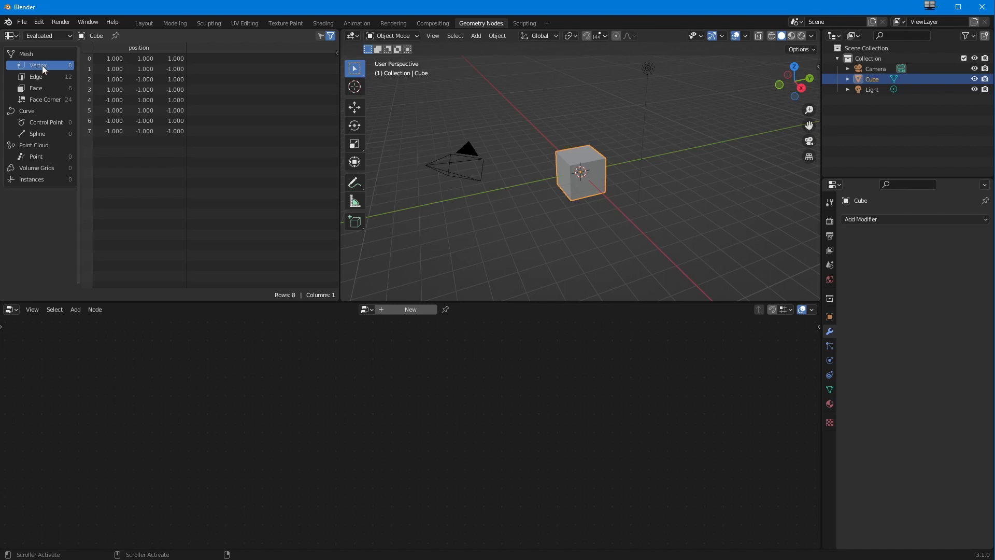
pyautogui.scroll(5, 544, 204)
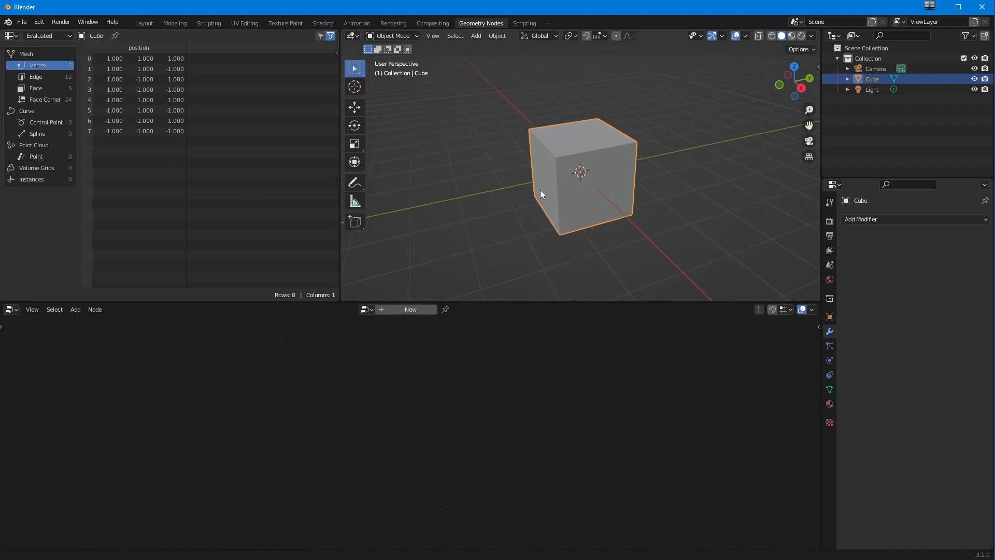
pyautogui.click(35, 88)
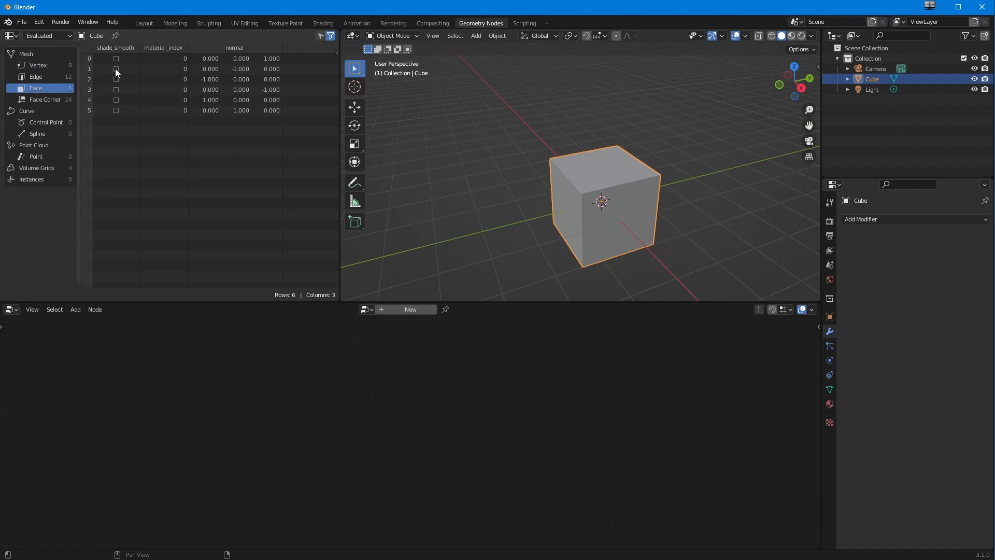
# Step: Try smooth shading on the cube and set it back to flat shading
pyautogui.click(496, 36)
pyautogui.click(513, 254)
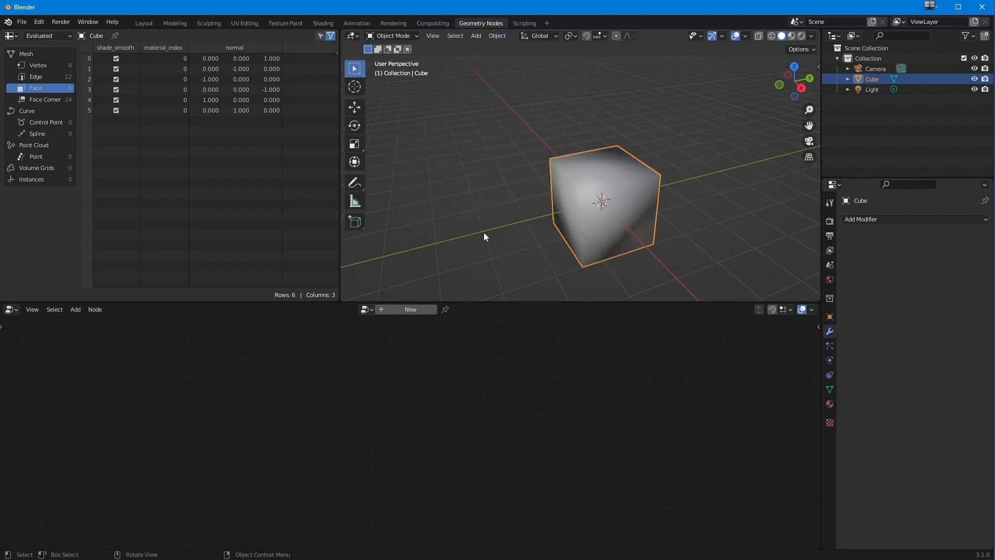
pyautogui.click(495, 37)
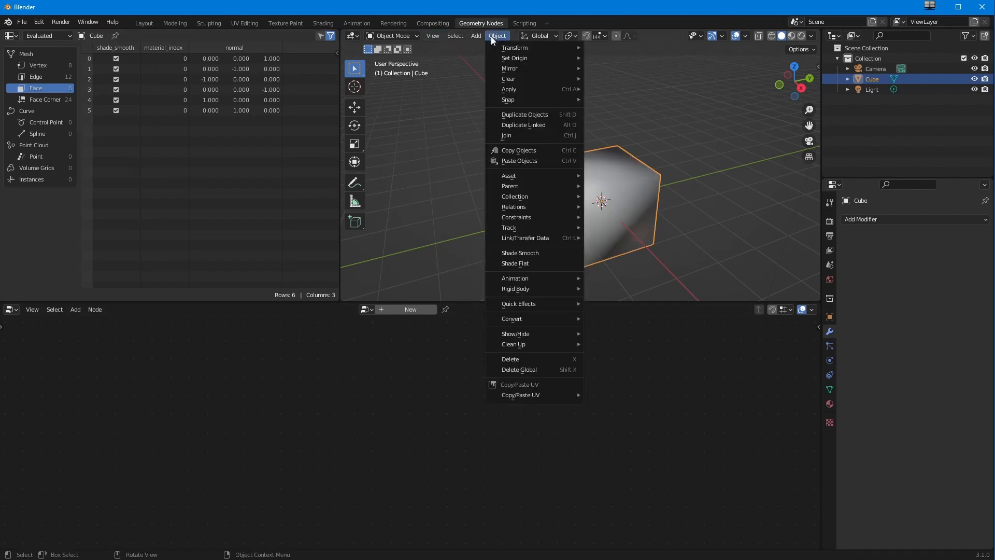
pyautogui.click(499, 263)
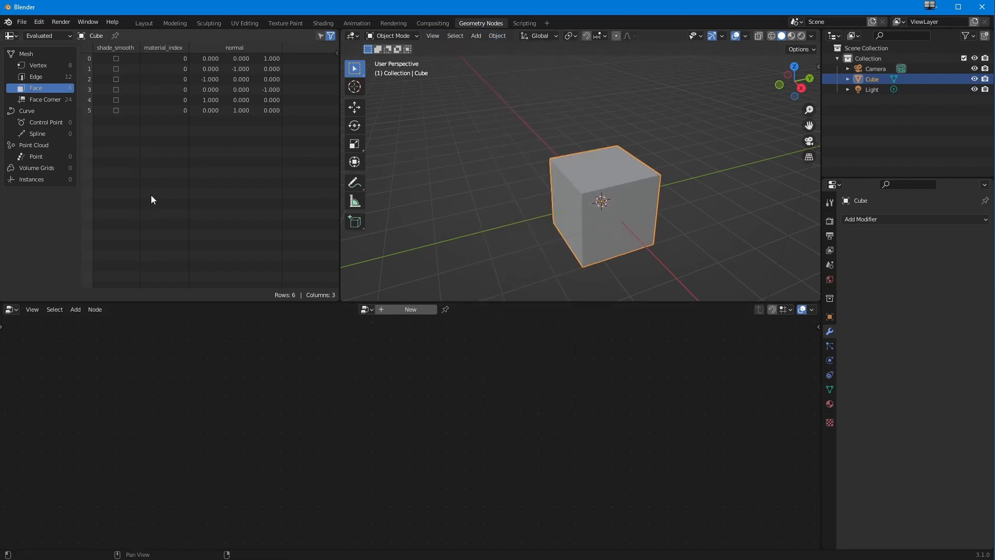
# Step: Inspect the cube's face corner data and edge data in the spreadsheet
pyautogui.click(42, 99)
pyautogui.moveTo(529, 204); pyautogui.dragTo(482, 196, button='middle')
pyautogui.click(47, 77)
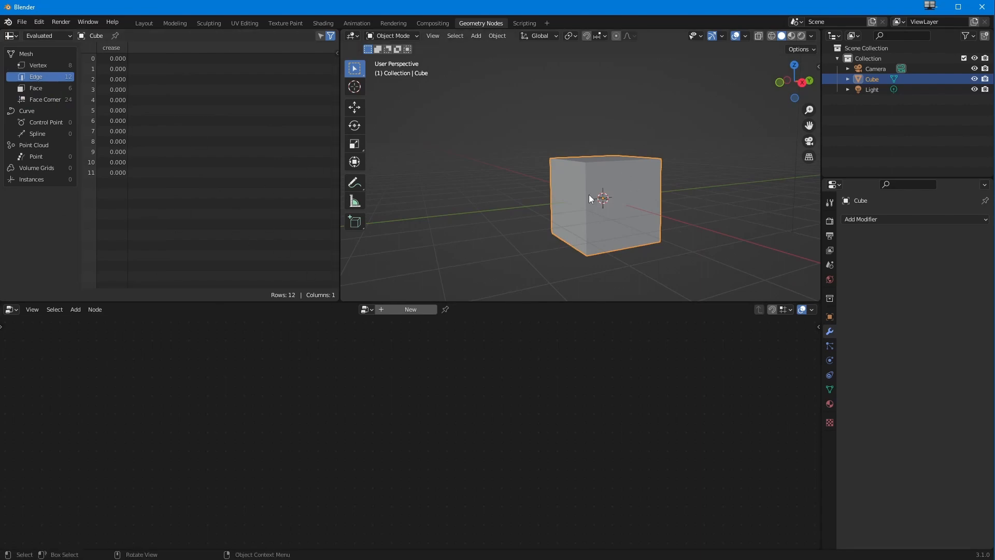
pyautogui.keyDown('shift'); pyautogui.moveTo(538, 234); pyautogui.dragTo(484, 189, button='middle'); pyautogui.keyUp('shift')
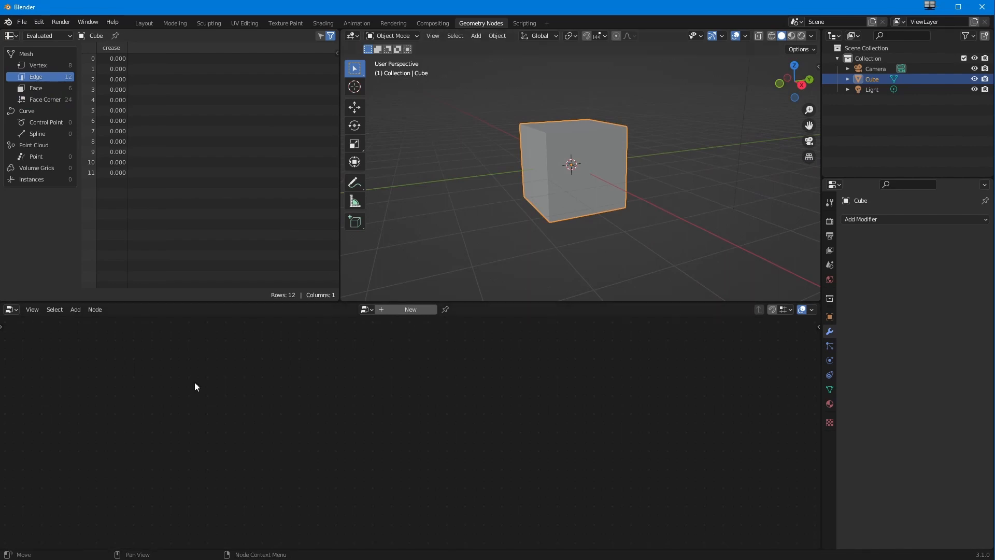
# Step: Create a new geometry node tree on the cube and spread the Group Input and Group Output nodes far apart
pyautogui.click(389, 311)
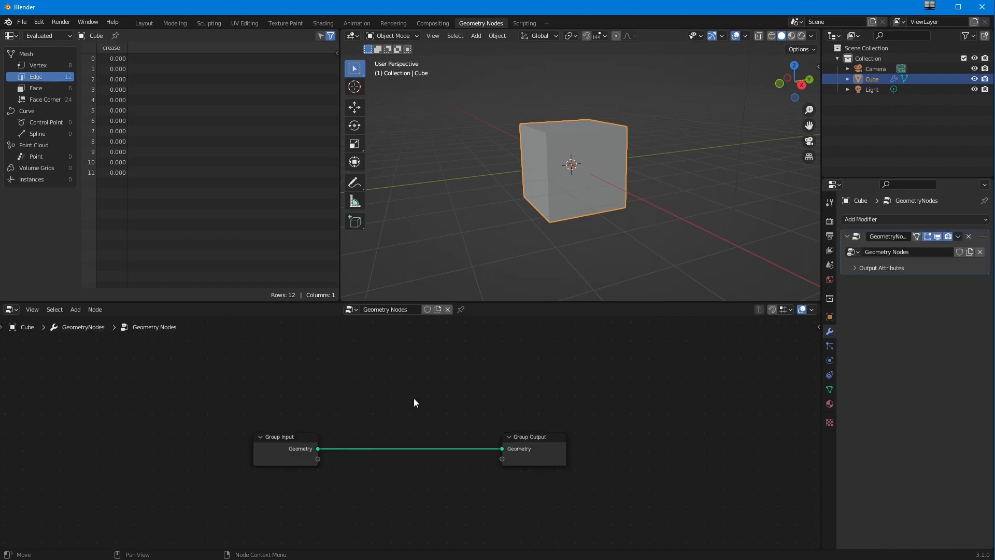
pyautogui.moveTo(281, 437); pyautogui.dragTo(156, 435)
pyautogui.moveTo(562, 446); pyautogui.dragTo(693, 450)
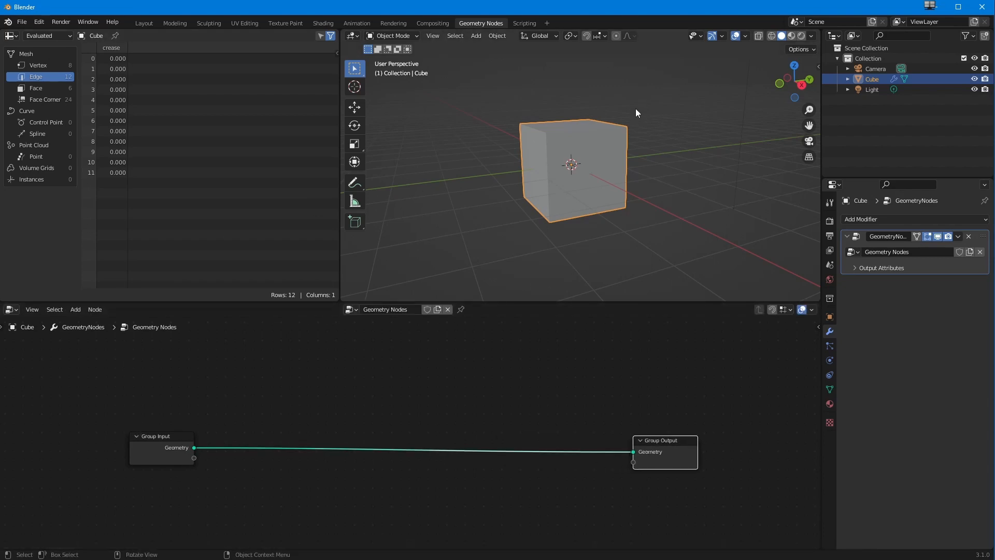
pyautogui.moveTo(169, 445); pyautogui.dragTo(87, 439)
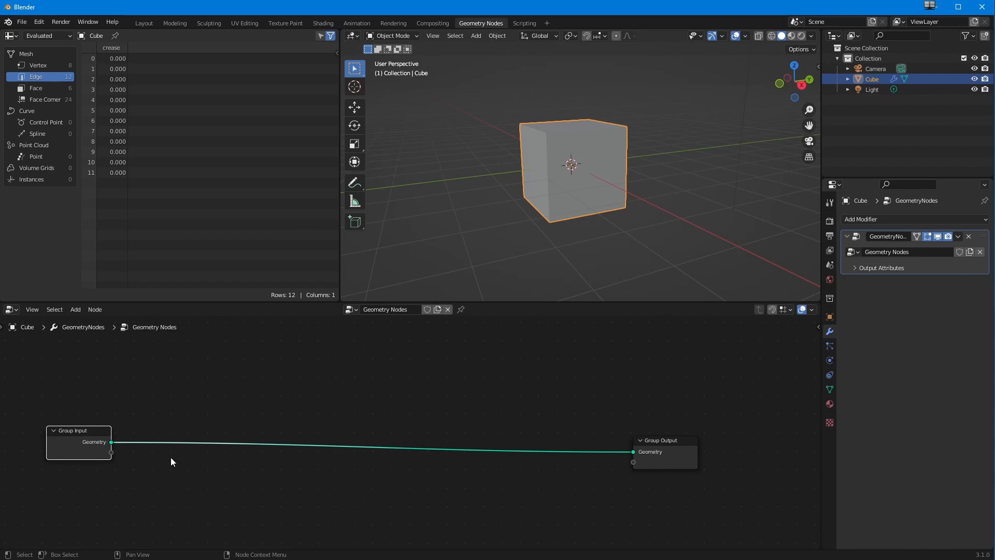
# Step: Add a Grid mesh primitive node and connect its Mesh output to the Group Output's Geometry input
pyautogui.click(75, 310)
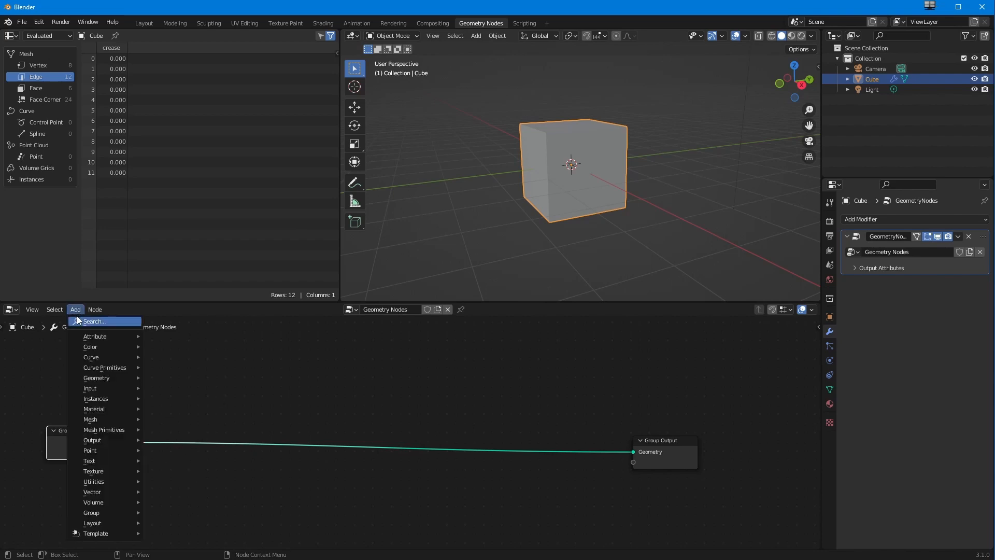
pyautogui.moveTo(93, 379)
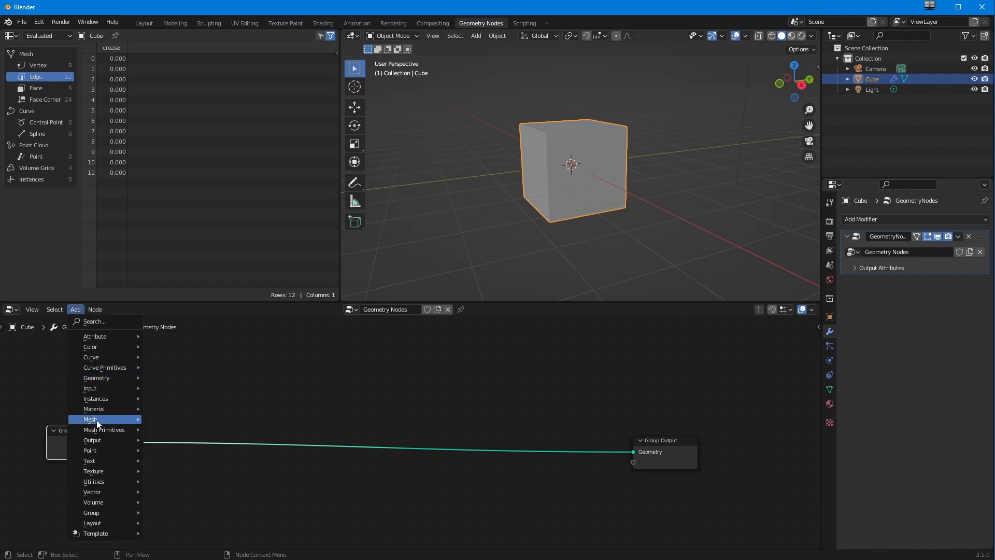
pyautogui.moveTo(96, 418)
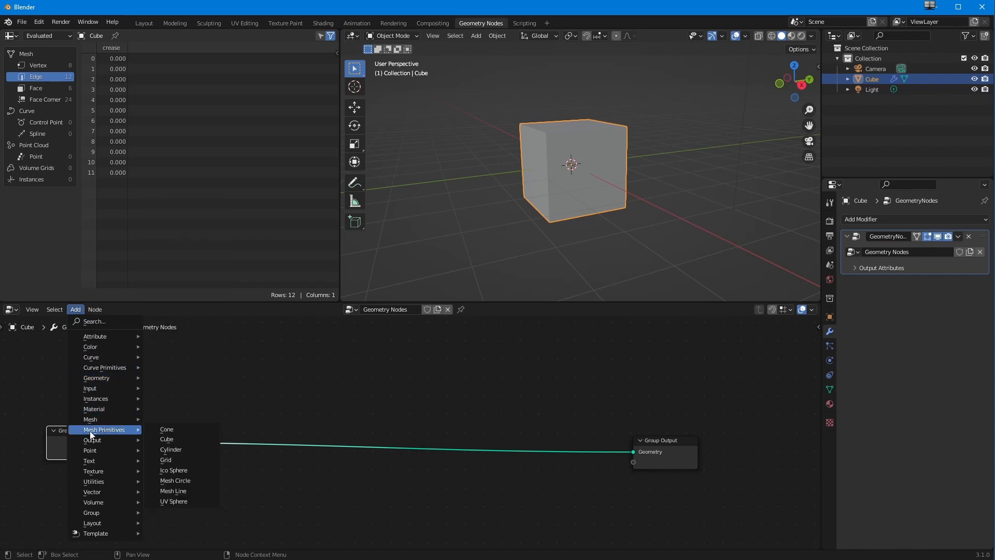
pyautogui.click(181, 460)
pyautogui.click(144, 369)
pyautogui.moveTo(200, 376); pyautogui.dragTo(633, 454)
pyautogui.moveTo(514, 194); pyautogui.dragTo(521, 225, button='middle')
# Step: Arrange the Group Input, Grid and Group Output nodes in a level row, with Group Input before the Grid
pyautogui.moveTo(87, 437); pyautogui.dragTo(57, 433)
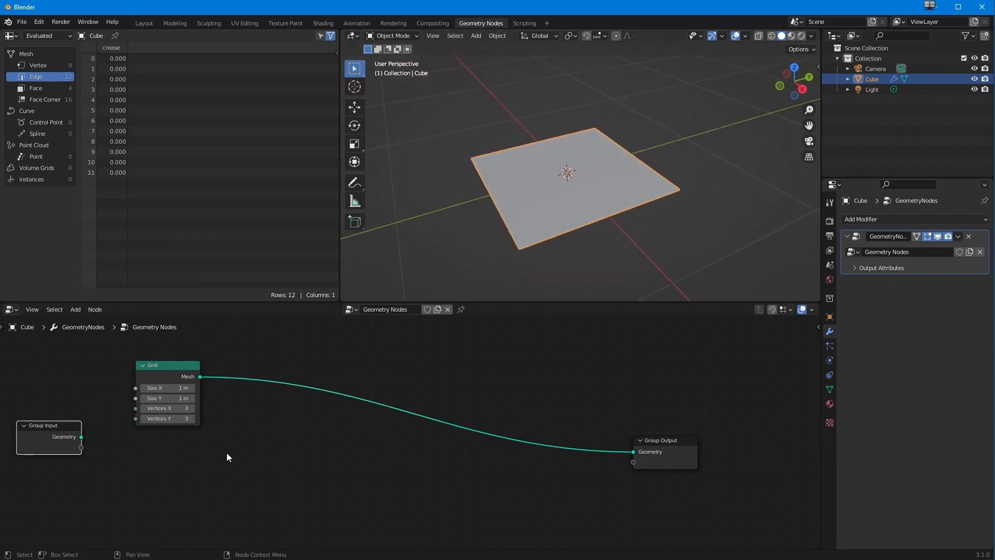
pyautogui.moveTo(645, 433); pyautogui.dragTo(660, 361)
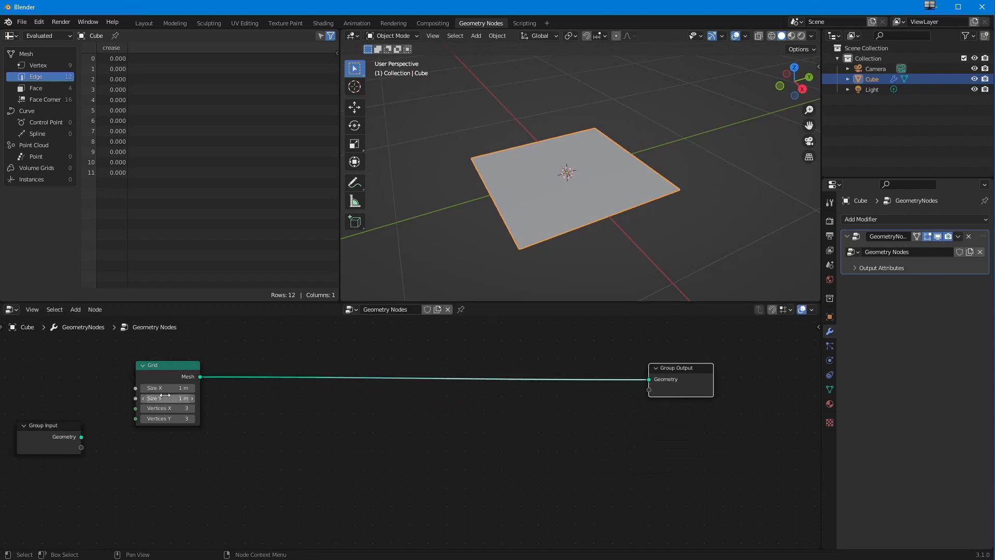
pyautogui.moveTo(166, 369); pyautogui.dragTo(174, 369)
pyautogui.moveTo(46, 429); pyautogui.dragTo(43, 372)
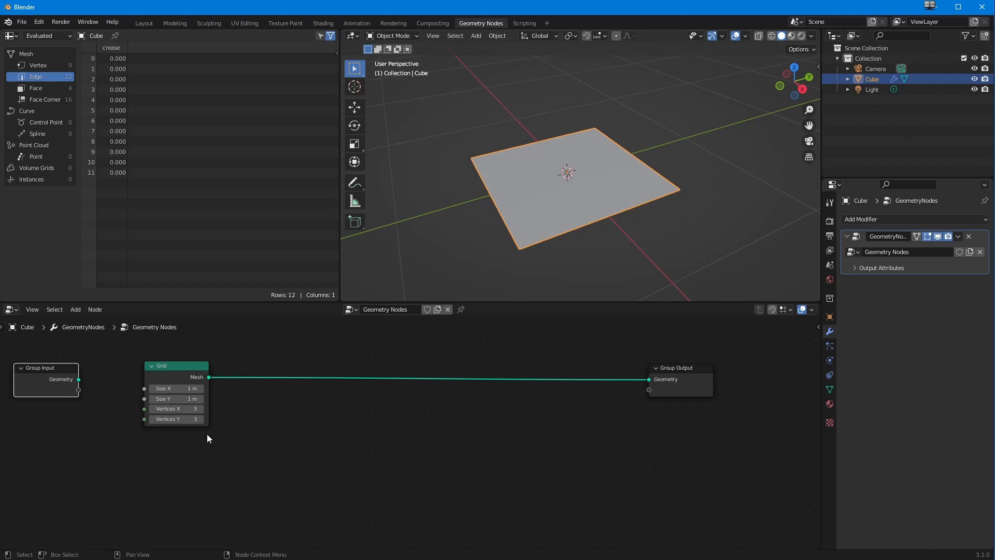
# Step: Expose the Grid node's Vertices X and Vertices Y as group inputs and set Vertices X to 23 in the modifier
pyautogui.moveTo(145, 409); pyautogui.dragTo(82, 387)
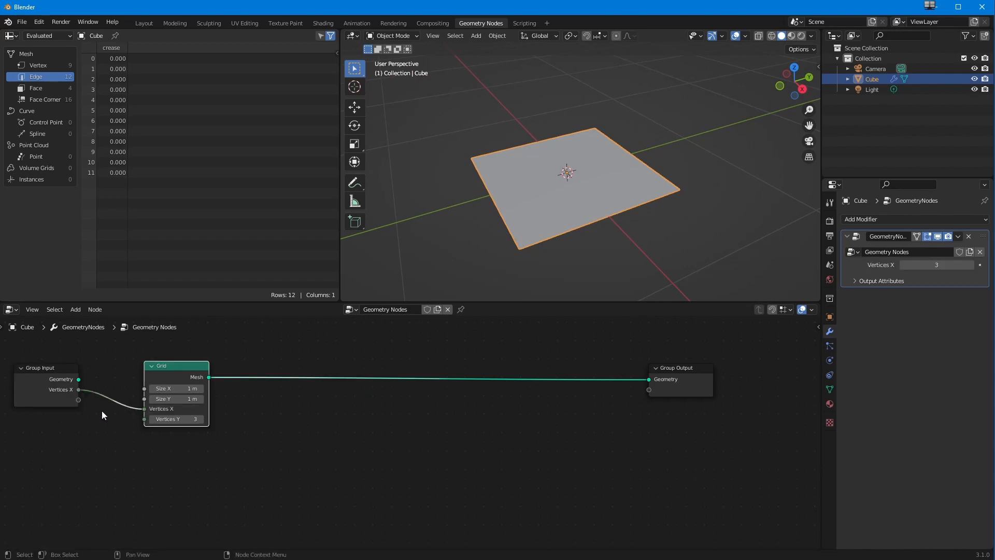
pyautogui.moveTo(145, 418); pyautogui.dragTo(78, 400)
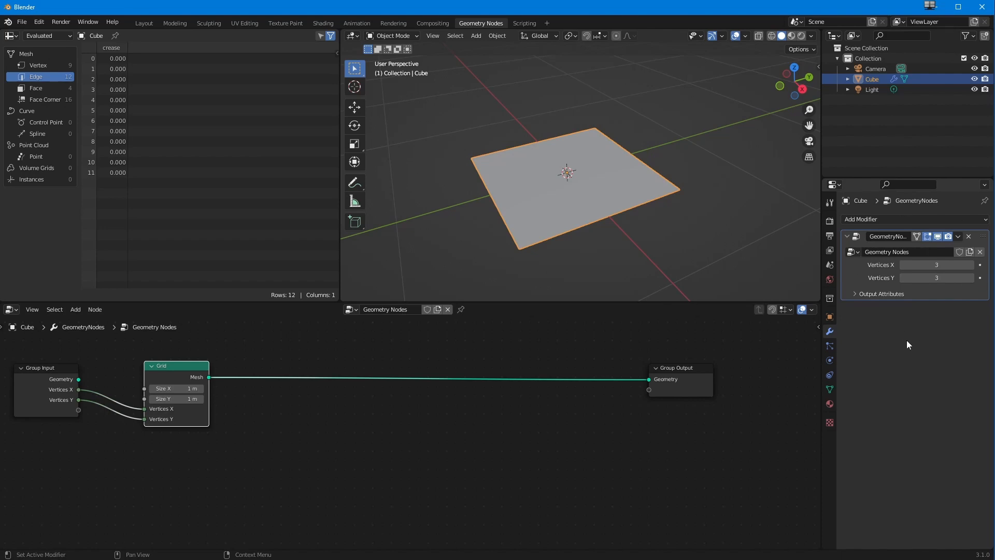
pyautogui.moveTo(933, 265); pyautogui.dragTo(969, 265)
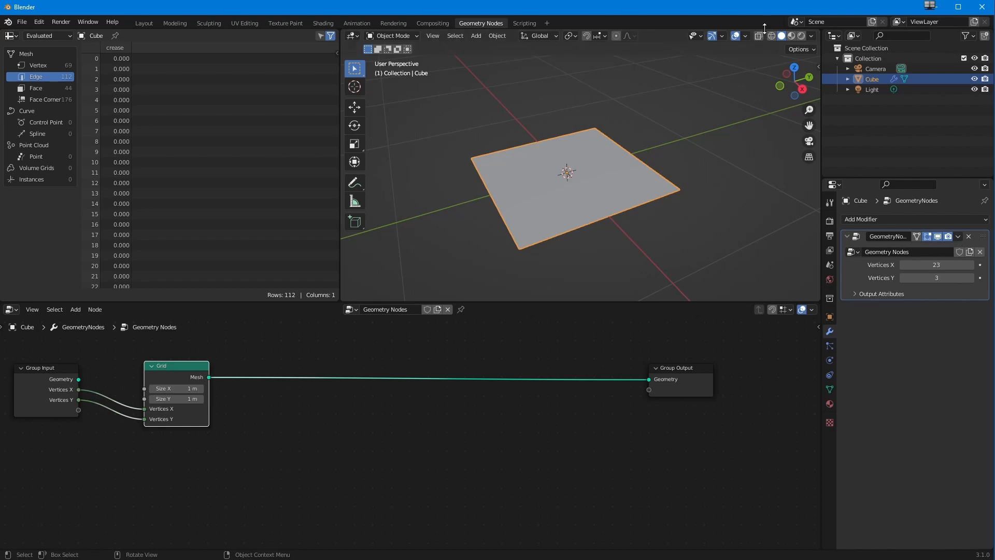
# Step: Enable the wireframe overlay in the 3D viewport to show the grid's subdivisions
pyautogui.click(745, 37)
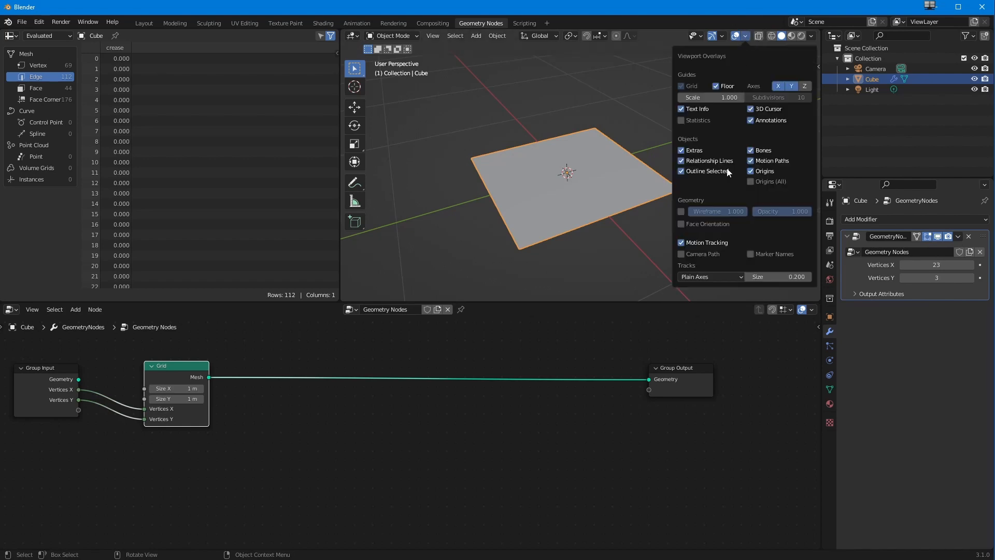
pyautogui.click(681, 212)
pyautogui.moveTo(581, 279); pyautogui.dragTo(591, 259, button='middle')
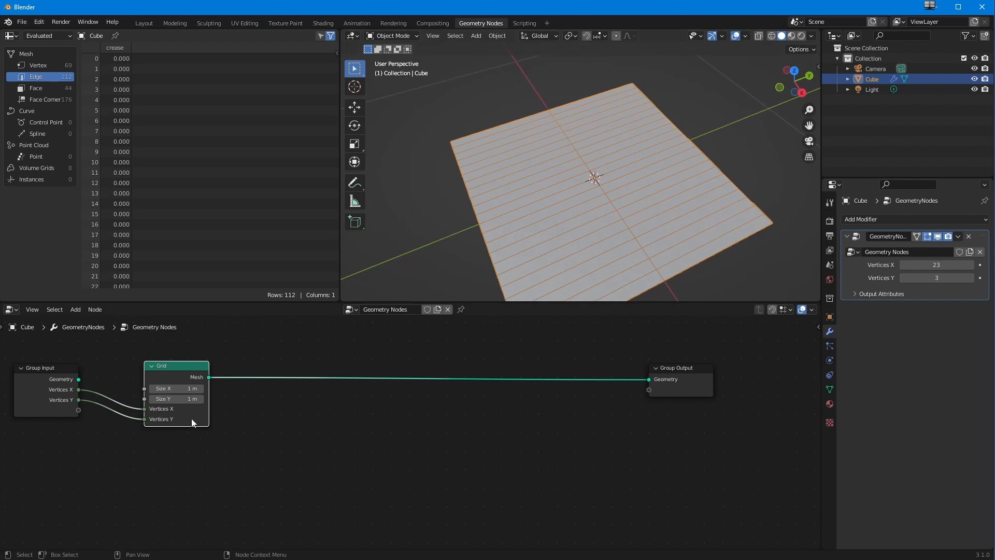
# Step: Set the modifier's Vertices X to 87 and Vertices Y to 44
pyautogui.moveTo(928, 266); pyautogui.dragTo(954, 266)
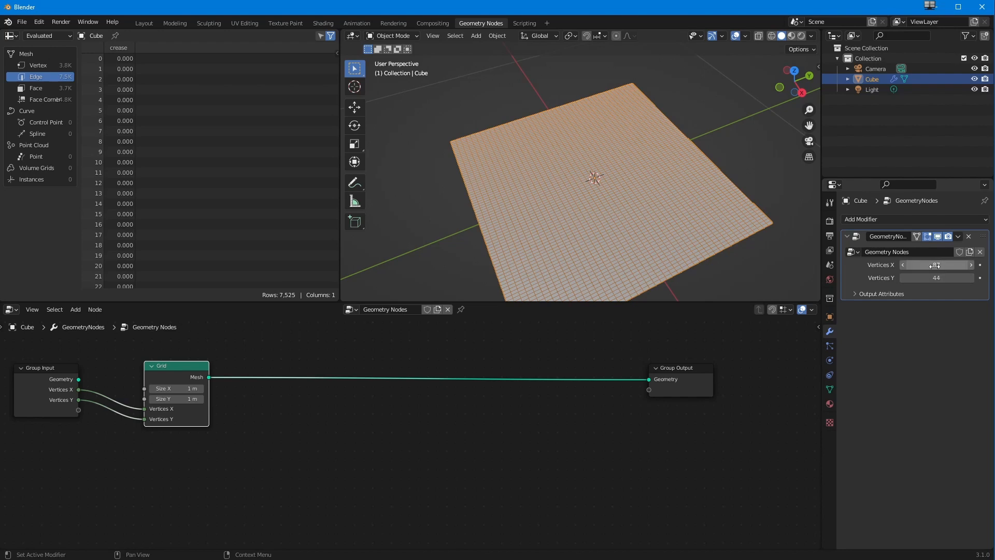
pyautogui.click(929, 265)
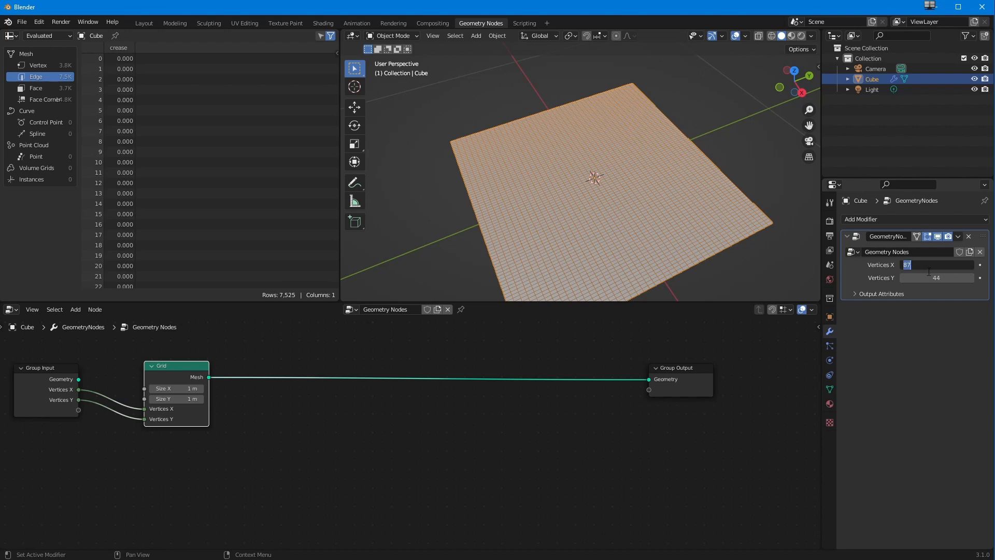
pyautogui.press('Return')
# Step: Disconnect the vertex count links from the Grid node and remove the Vertices X and Vertices Y group inputs
pyautogui.moveTo(79, 390); pyautogui.dragTo(105, 392)
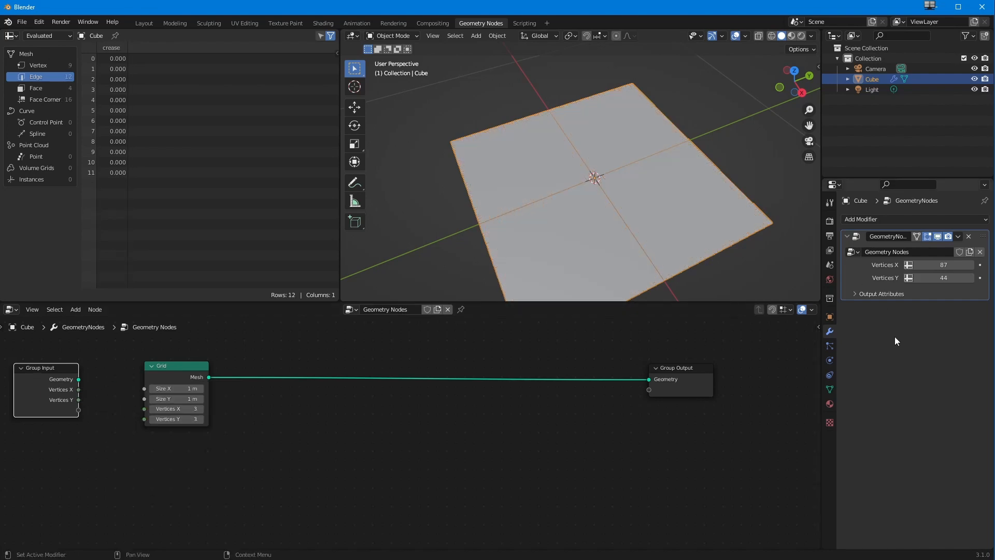
pyautogui.press('n')
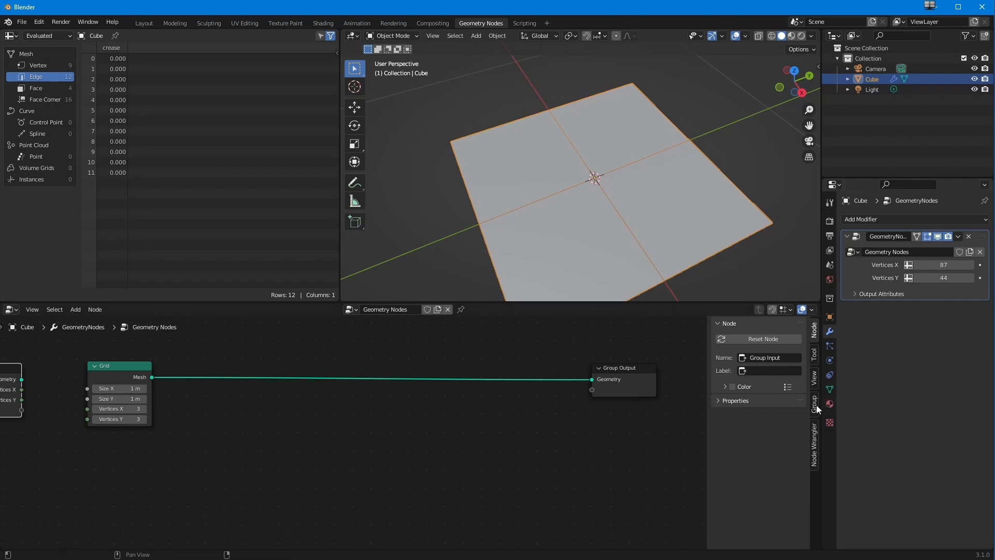
pyautogui.click(745, 352)
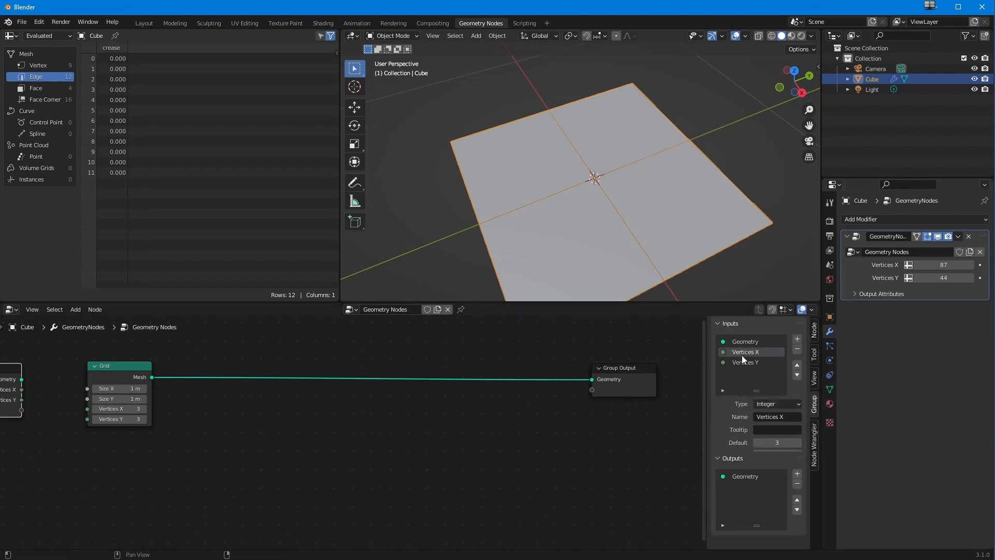
pyautogui.click(797, 349)
pyautogui.click(797, 349)
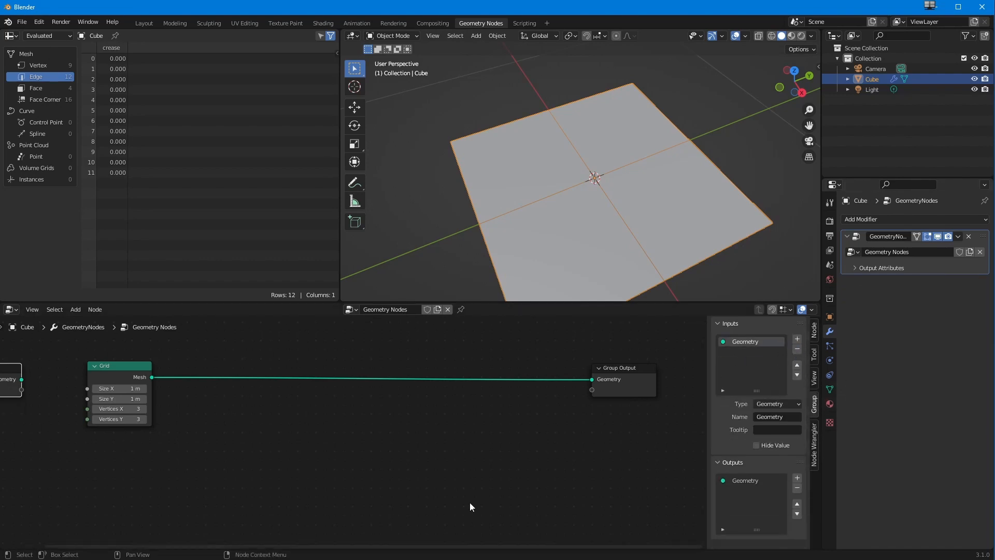
# Step: Set both Vertices X and Vertices Y of the Grid node to 30
pyautogui.scroll(-1, 284, 435)
pyautogui.moveTo(284, 435); pyautogui.dragTo(332, 433, button='middle')
pyautogui.moveTo(222, 442); pyautogui.dragTo(208, 441, button='middle')
pyautogui.moveTo(424, 253); pyautogui.dragTo(461, 285, button='middle')
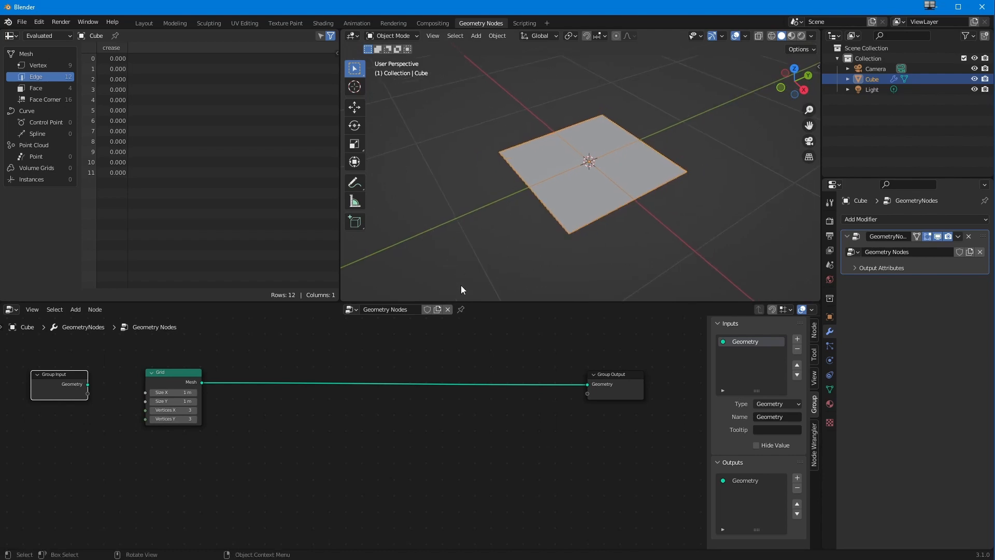
pyautogui.click(174, 409)
pyautogui.write('30')
pyautogui.press('Return')
pyautogui.click(175, 419)
pyautogui.write('30')
pyautogui.press('Return')
# Step: Set the Grid node's Size X and Size Y to 10 m and frame the whole grid in the viewport
pyautogui.click(171, 392)
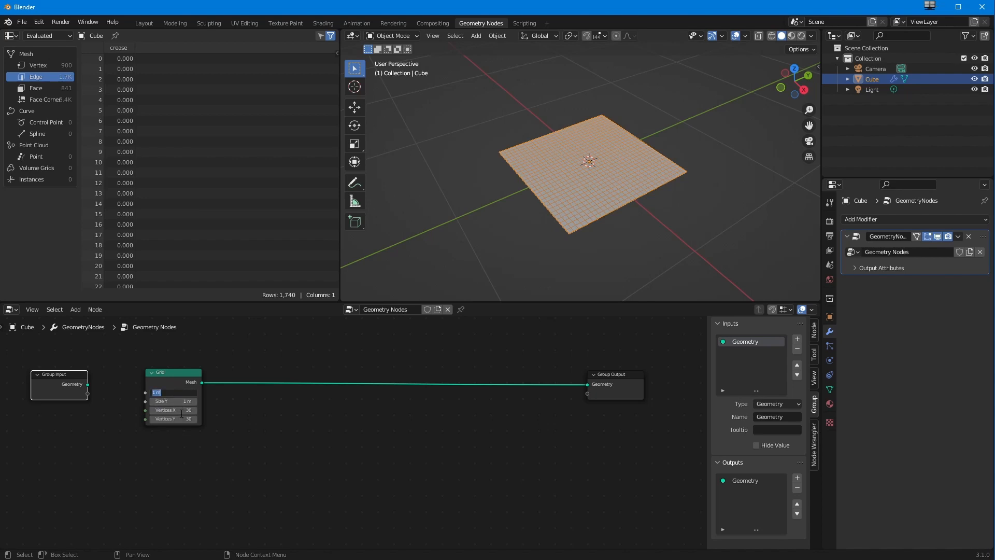
pyautogui.write('10')
pyautogui.press('Return')
pyautogui.click(174, 401)
pyautogui.write('10')
pyautogui.press('Return')
pyautogui.scroll(-6, 527, 209)
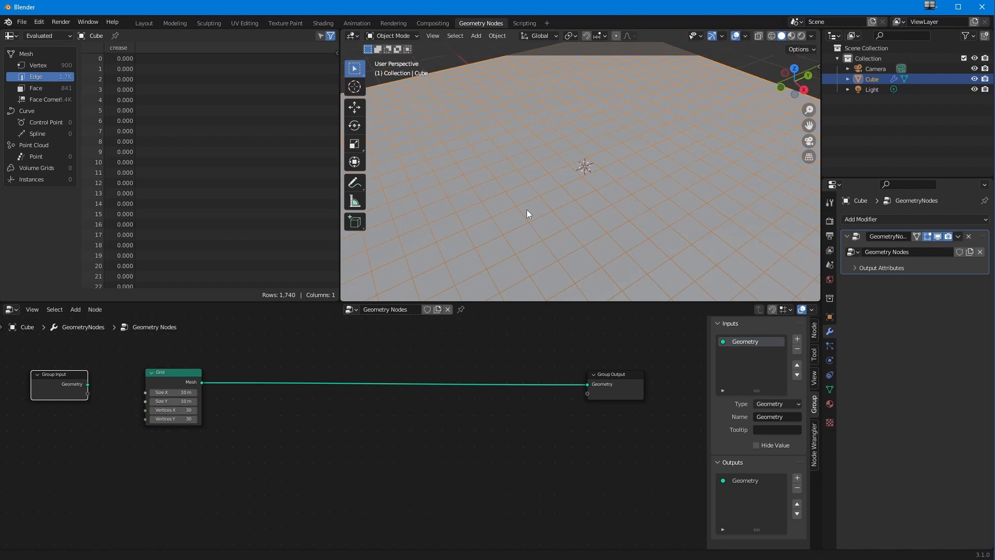
pyautogui.moveTo(502, 191); pyautogui.dragTo(426, 262, button='middle')
pyautogui.moveTo(637, 161); pyautogui.dragTo(536, 216, button='middle')
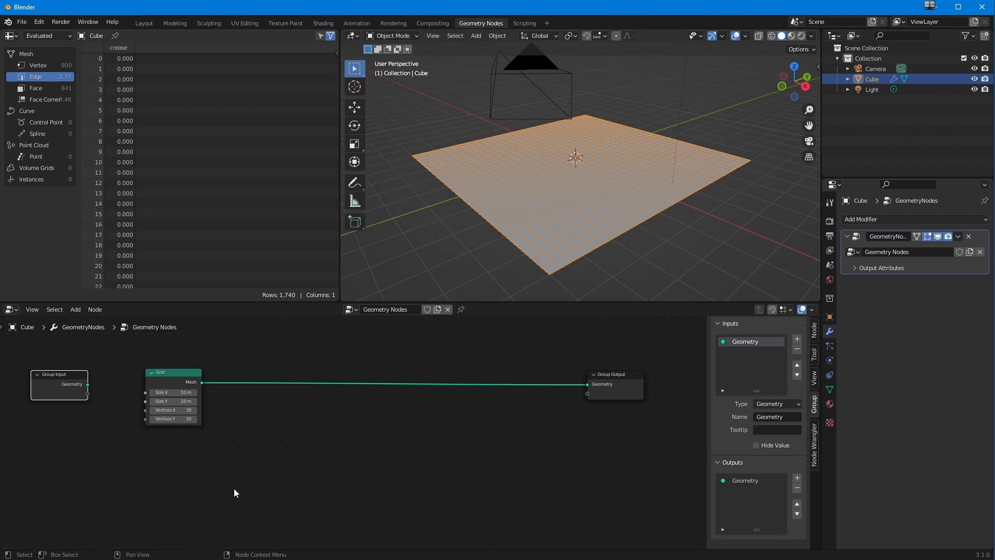
# Step: Insert a Transform geometry node on the link between the Grid and Group Output nodes
pyautogui.click(72, 311)
pyautogui.moveTo(96, 378)
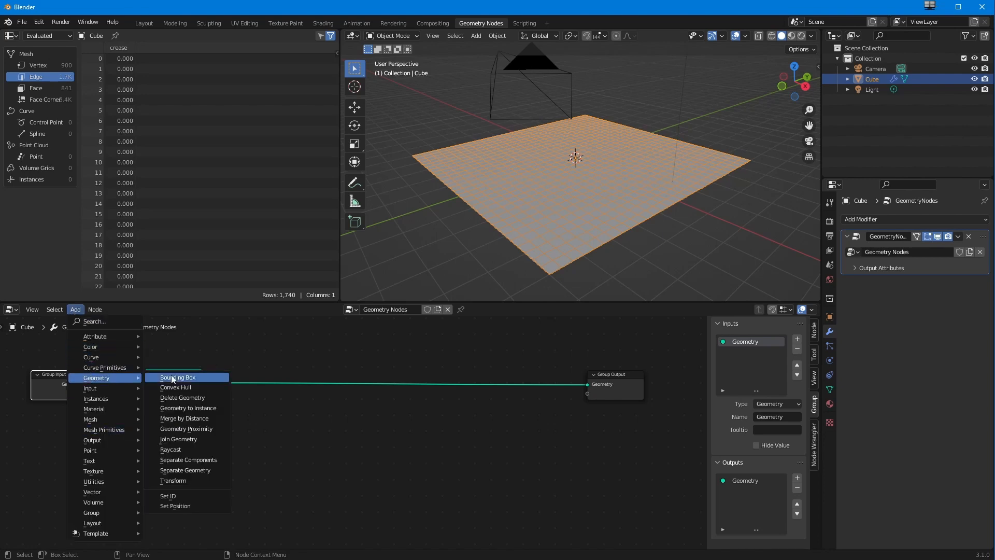
pyautogui.click(181, 481)
pyautogui.click(425, 377)
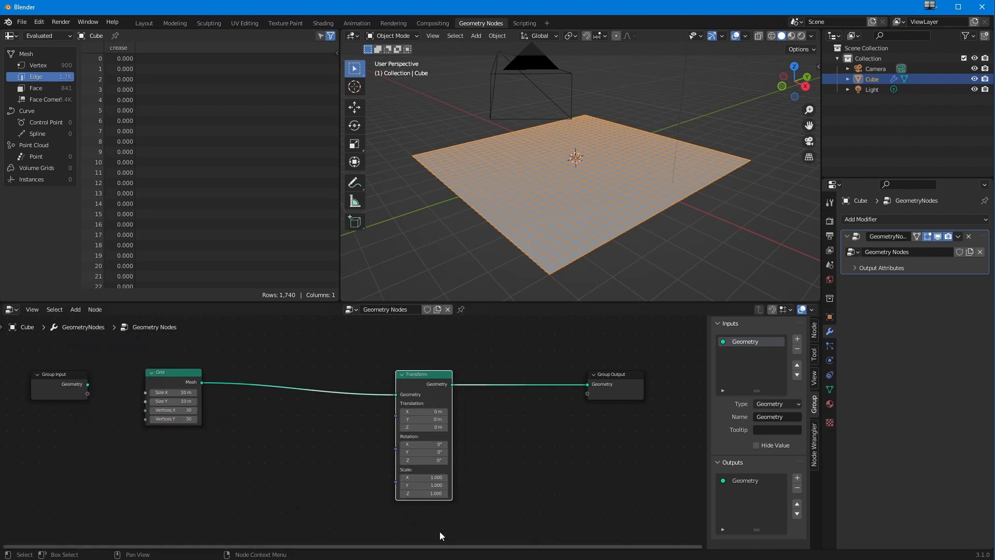
# Step: Try out the Transform node's Translation values on the grid and reset them to 0 m
pyautogui.moveTo(420, 419)
pyautogui.mouseDown()
pyautogui.moveTo(409, 419)
pyautogui.moveTo(420, 413)
pyautogui.mouseUp()
pyautogui.moveTo(421, 427)
pyautogui.mouseDown()
pyautogui.moveTo(433, 427)
pyautogui.moveTo(420, 414)
pyautogui.mouseUp()
pyautogui.press('BackSpace')
pyautogui.press('BackSpace')
pyautogui.click(423, 427)
pyautogui.write('0')
pyautogui.press('Return')
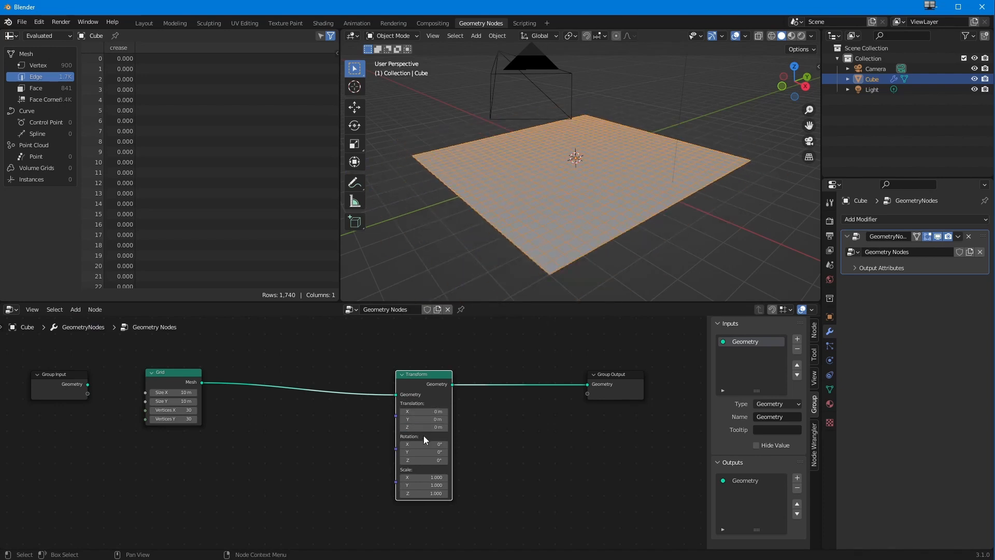
# Step: Add a Vector Math node and connect its Vector output to the Transform node's Translation
pyautogui.click(75, 309)
pyautogui.moveTo(104, 491)
pyautogui.click(175, 521)
pyautogui.click(365, 452)
pyautogui.moveTo(331, 433); pyautogui.dragTo(395, 416)
# Step: Try out the first vector's values in the Add vector math node and reset them to 0
pyautogui.moveTo(302, 464)
pyautogui.mouseDown()
pyautogui.moveTo(308, 473)
pyautogui.moveTo(299, 481)
pyautogui.moveTo(309, 481)
pyautogui.moveTo(297, 465)
pyautogui.moveTo(301, 481)
pyautogui.mouseUp()
pyautogui.click(302, 475)
pyautogui.write('0')
pyautogui.press('Return')
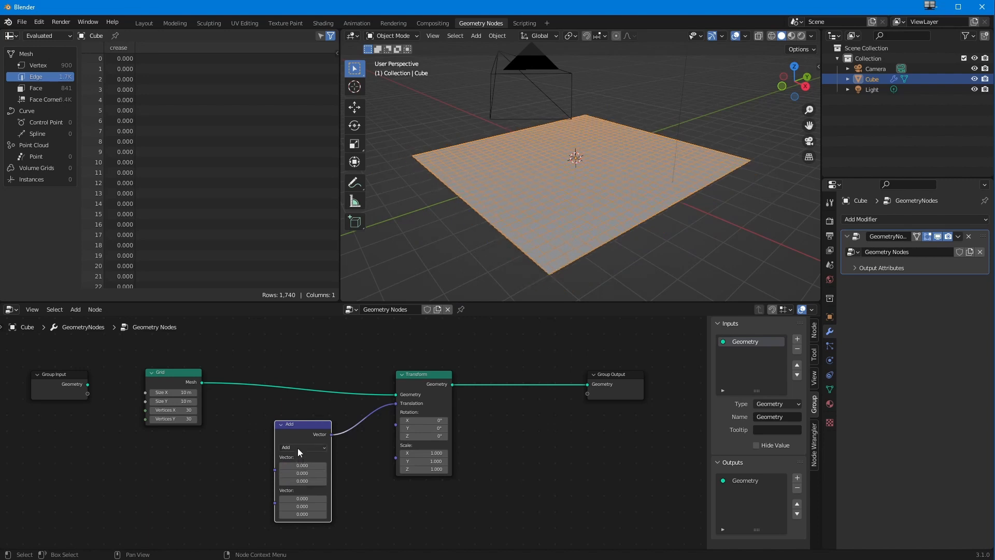
# Step: Add a Noise Texture node and link its Fac output to the first Vector input of the Add vector math node
pyautogui.click(75, 309)
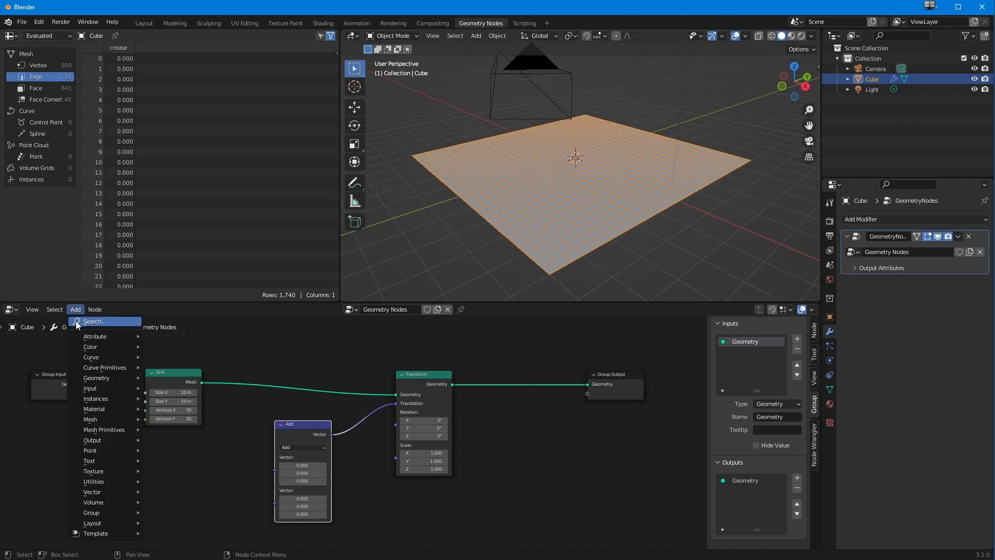
pyautogui.moveTo(104, 492)
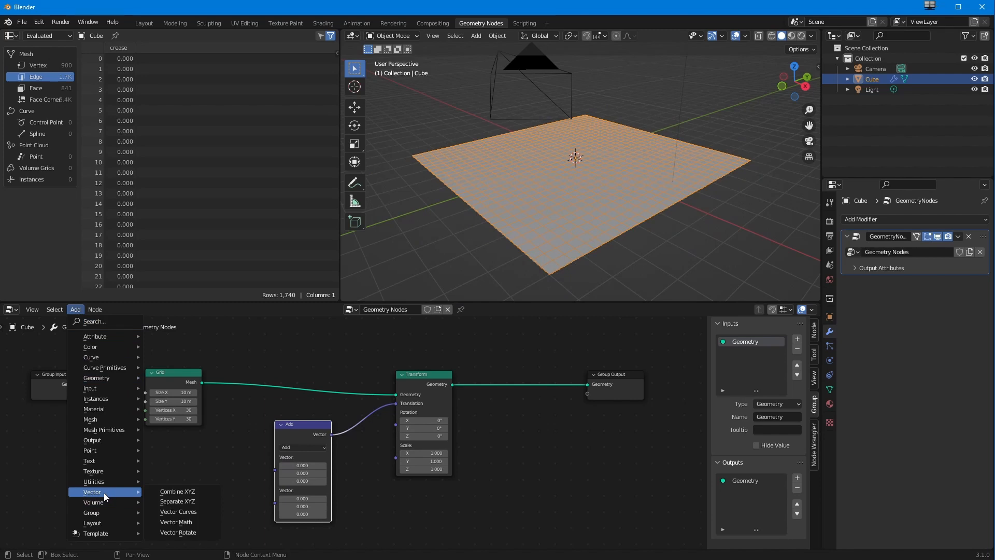
pyautogui.moveTo(101, 470)
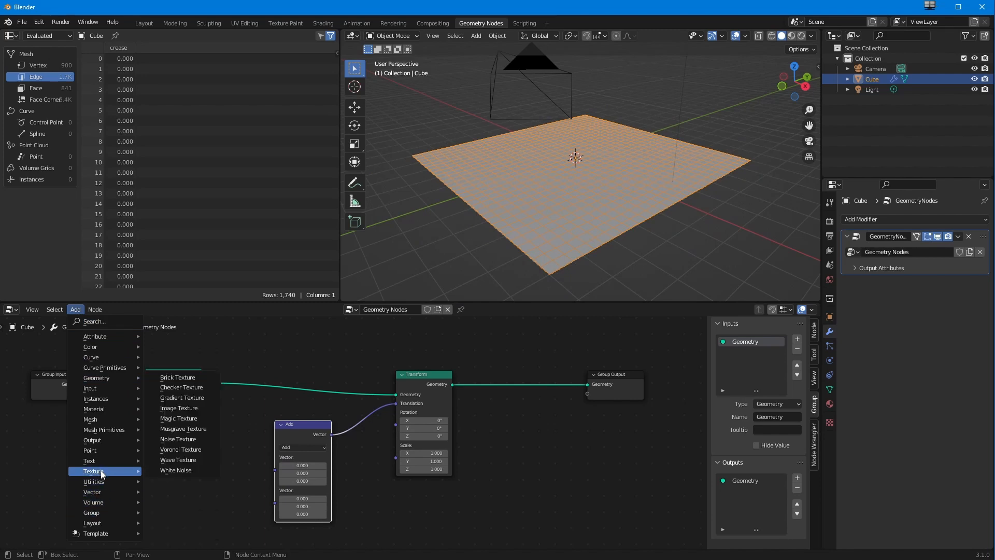
pyautogui.click(172, 440)
pyautogui.click(205, 466)
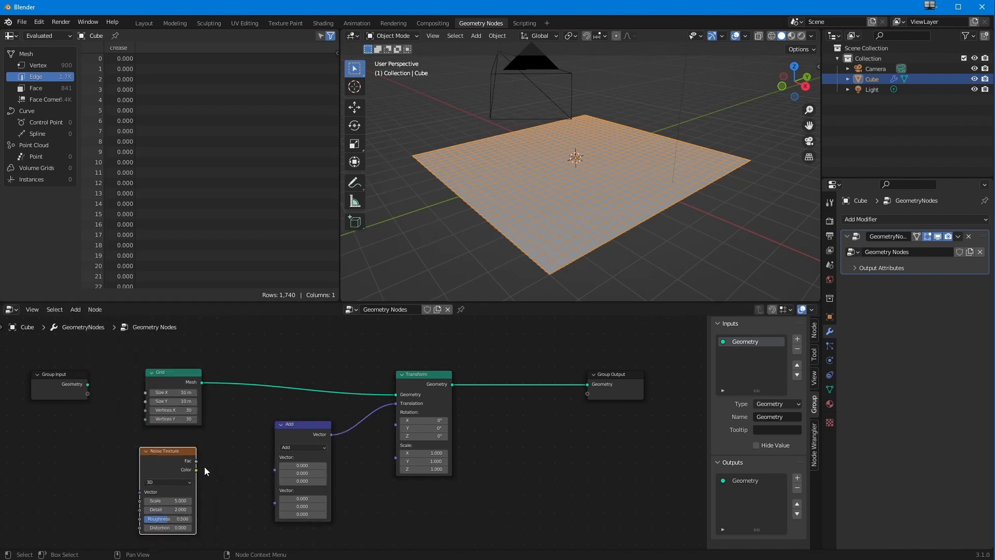
pyautogui.moveTo(201, 462); pyautogui.dragTo(274, 469)
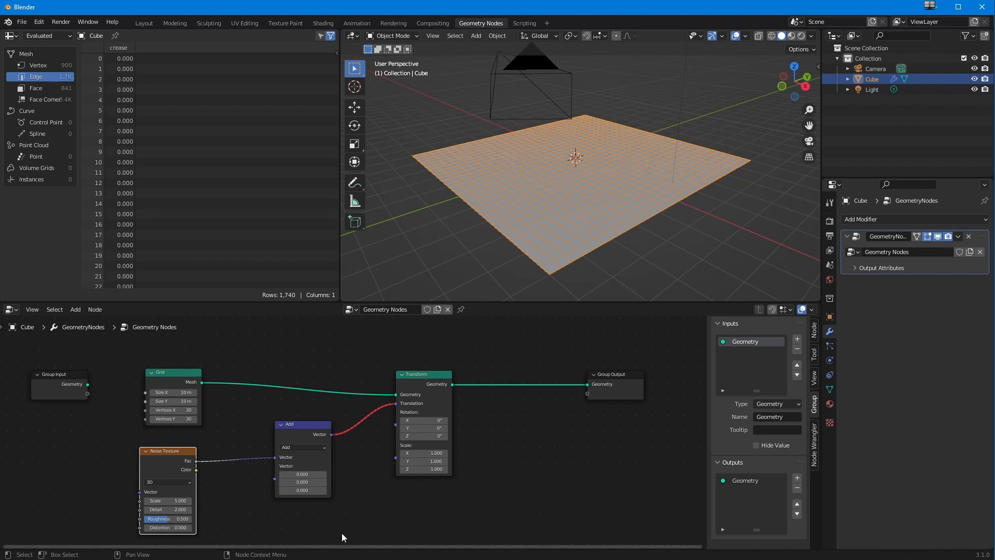
pyautogui.moveTo(409, 373); pyautogui.dragTo(408, 367)
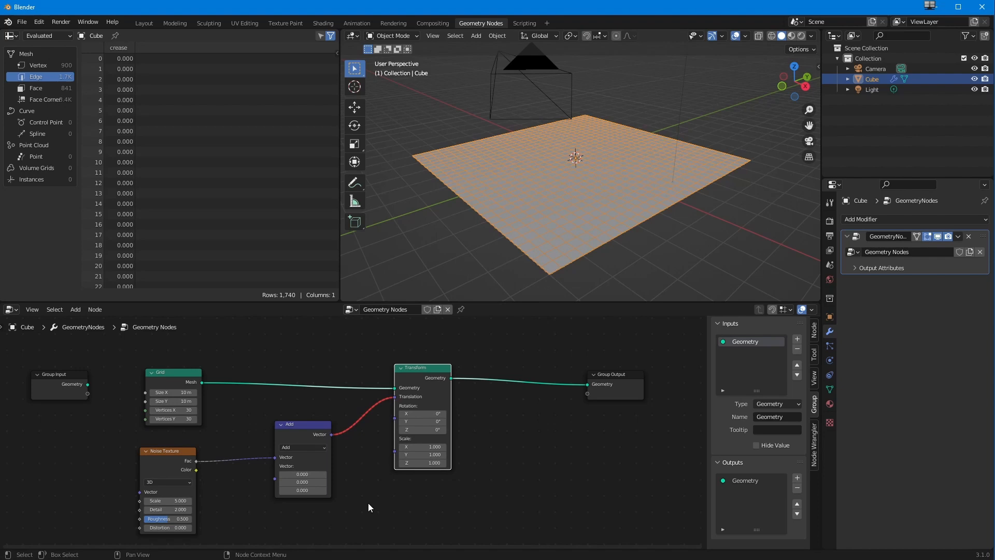
# Step: Disconnect the Transform node's Translation and delete the vector math and Noise Texture nodes
pyautogui.moveTo(394, 397); pyautogui.dragTo(359, 434)
pyautogui.click(291, 428)
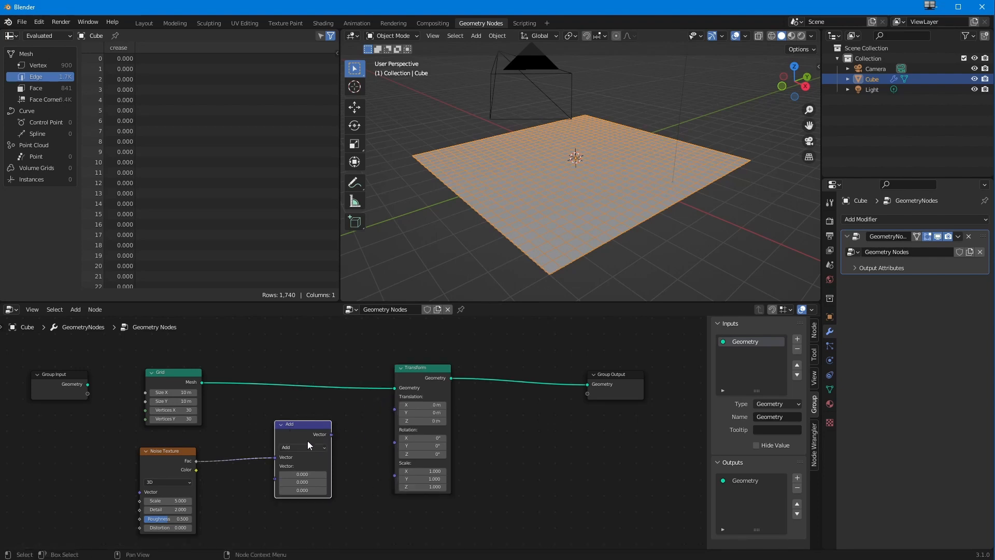
pyautogui.press('x')
pyautogui.click(157, 450)
pyautogui.press('x')
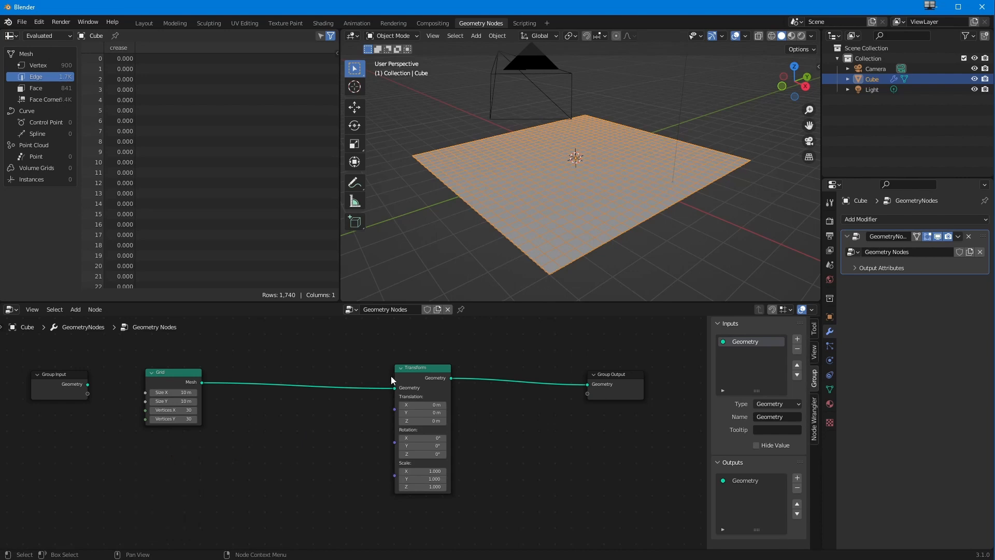
# Step: Link the Grid's Mesh output directly to Group Output, delete the Transform node and space the remaining two nodes apart
pyautogui.moveTo(202, 382); pyautogui.dragTo(587, 384)
pyautogui.click(422, 373)
pyautogui.press('x')
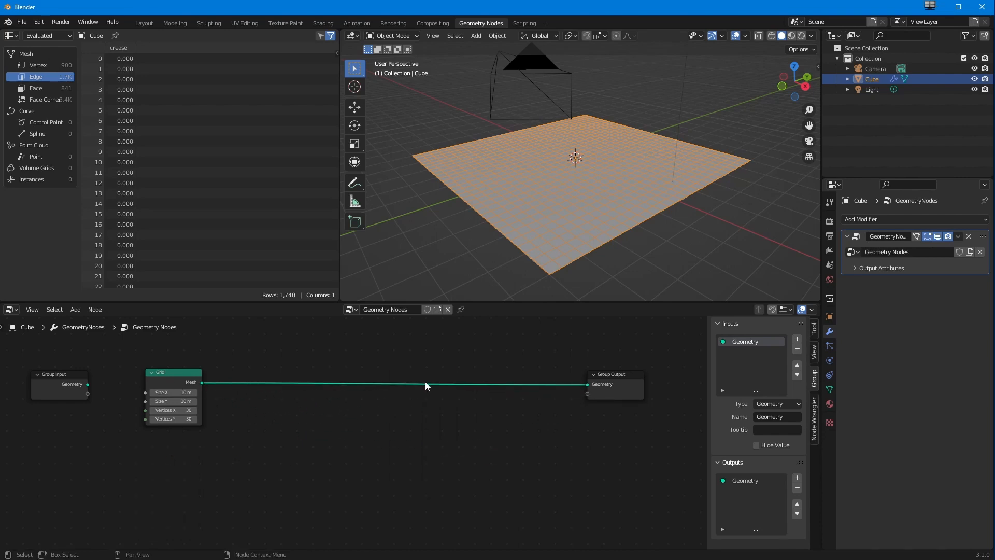
pyautogui.moveTo(150, 373); pyautogui.dragTo(135, 373)
pyautogui.moveTo(611, 375); pyautogui.dragTo(618, 375)
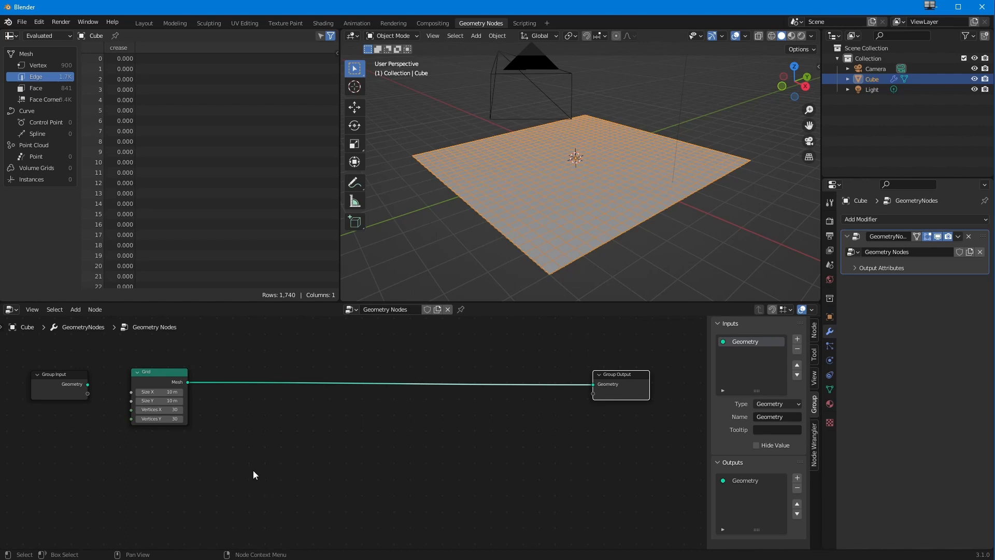
# Step: Insert a Set Position node between Grid and Group Output and set its Offset to X 0.6, Y -0.1 and Z -2.6 m
pyautogui.click(76, 309)
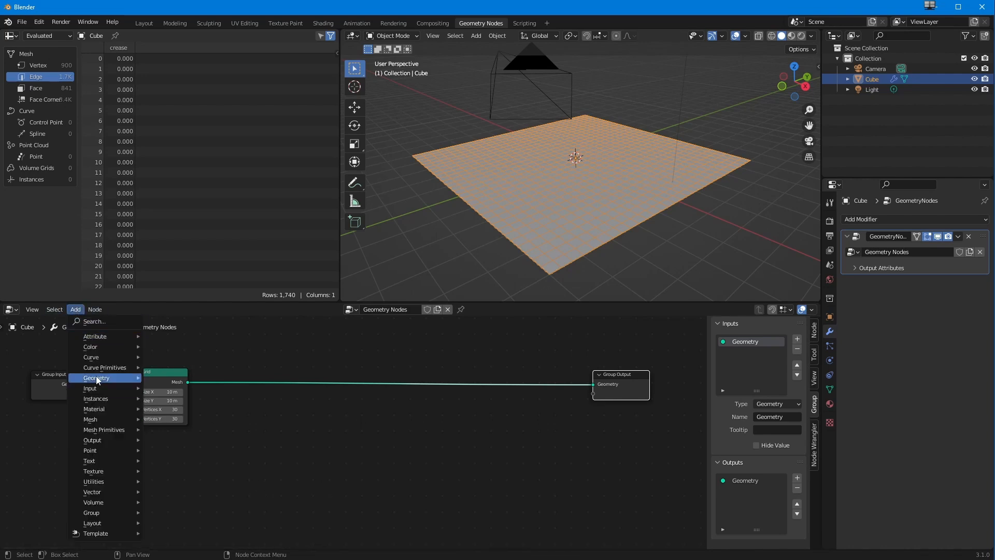
pyautogui.moveTo(95, 379)
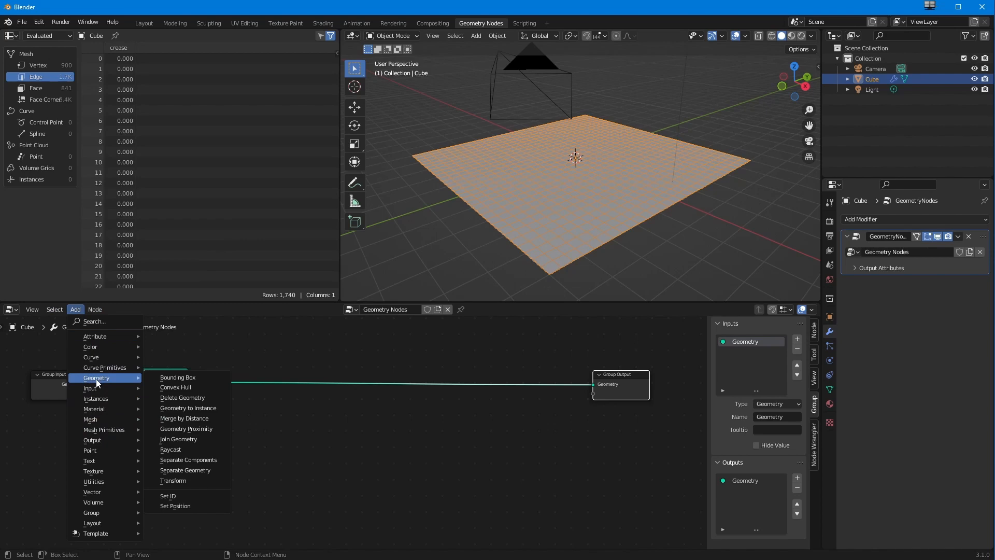
pyautogui.click(182, 506)
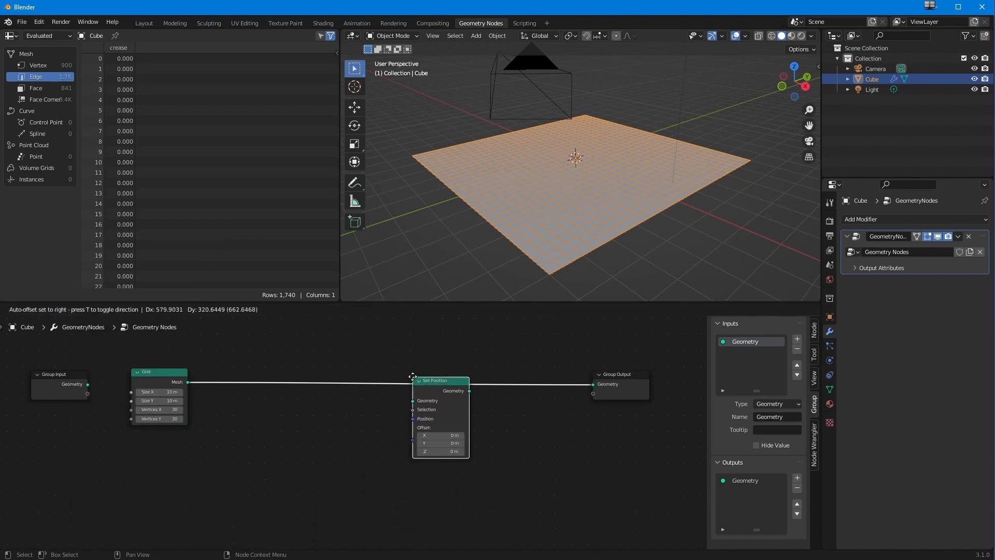
pyautogui.click(422, 385)
pyautogui.moveTo(452, 431); pyautogui.dragTo(436, 447)
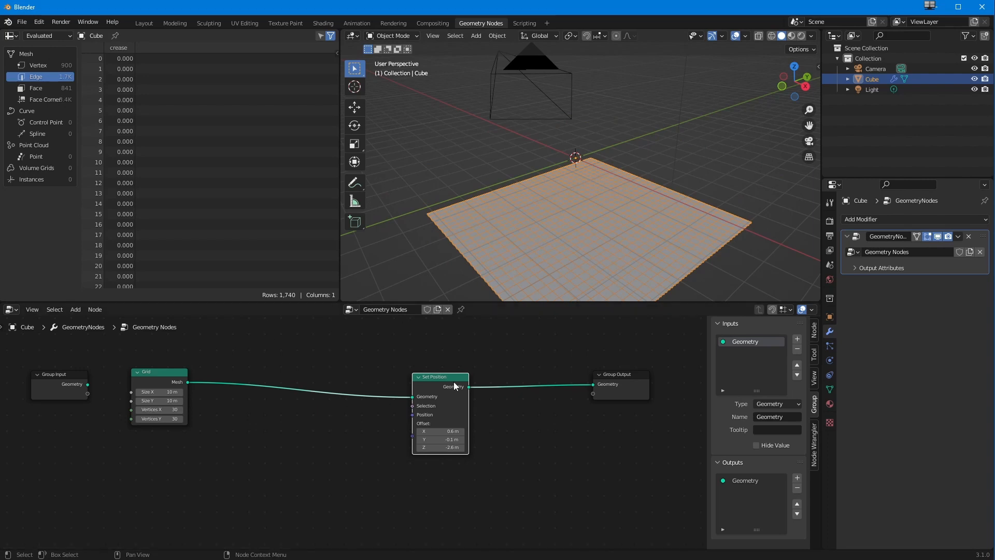
# Step: Move the Set Position node close to Group Output, leaving room between it and the Grid node
pyautogui.moveTo(441, 378); pyautogui.dragTo(509, 369)
pyautogui.moveTo(149, 371); pyautogui.dragTo(138, 374)
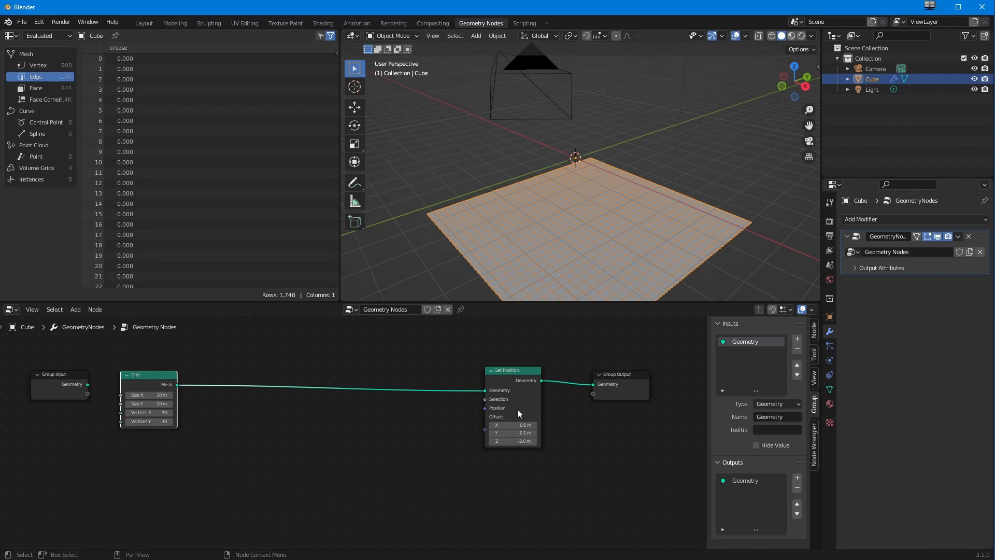
pyautogui.moveTo(153, 375); pyautogui.dragTo(168, 372)
pyautogui.click(505, 374)
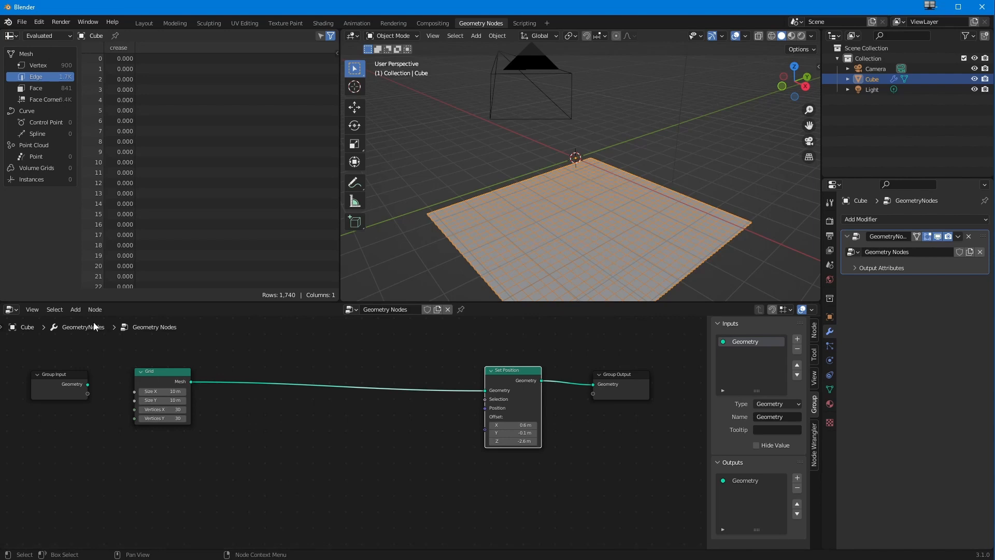
# Step: Add a Noise Texture node in the space between the Grid and Set Position nodes
pyautogui.click(75, 309)
pyautogui.moveTo(123, 460)
pyautogui.click(75, 309)
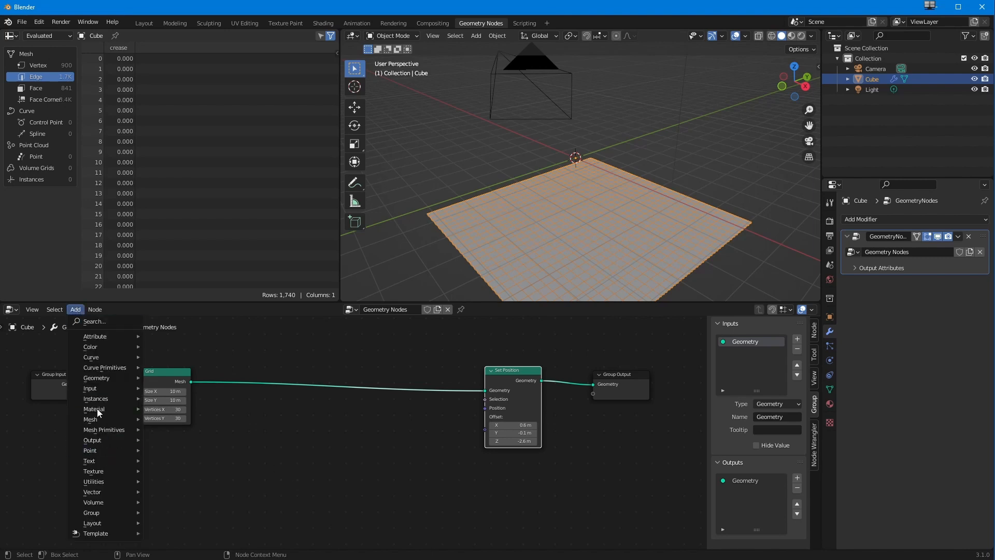
pyautogui.moveTo(99, 410)
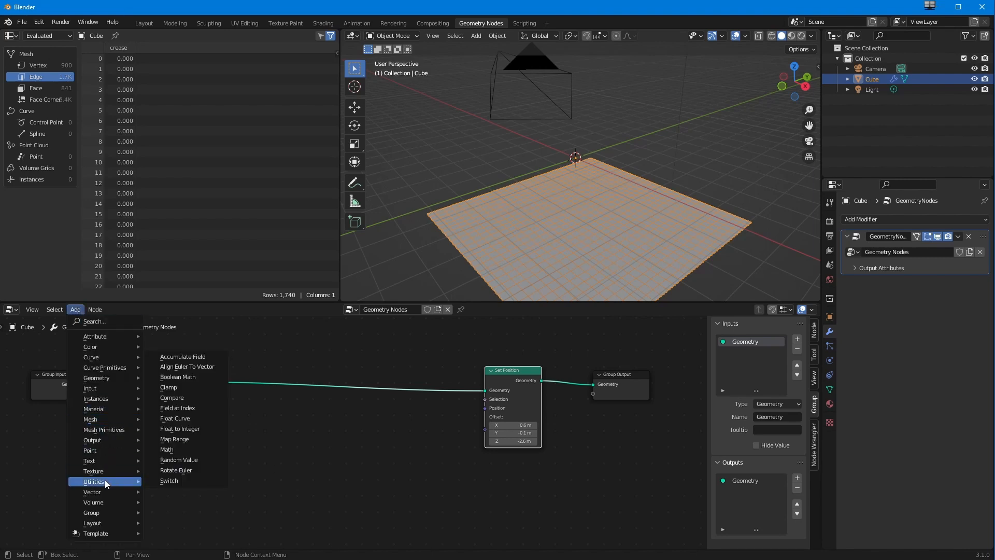
pyautogui.moveTo(98, 470)
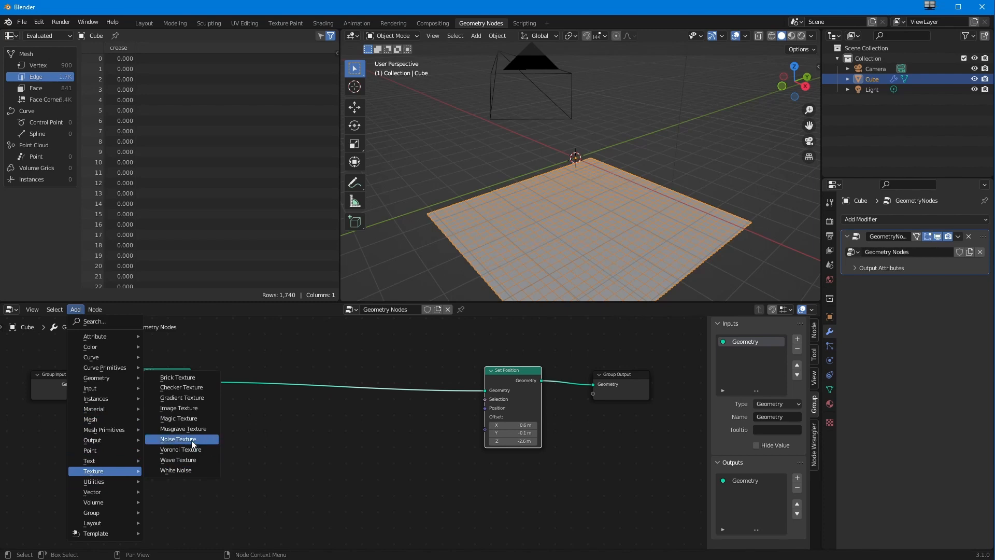
pyautogui.click(178, 439)
pyautogui.click(274, 415)
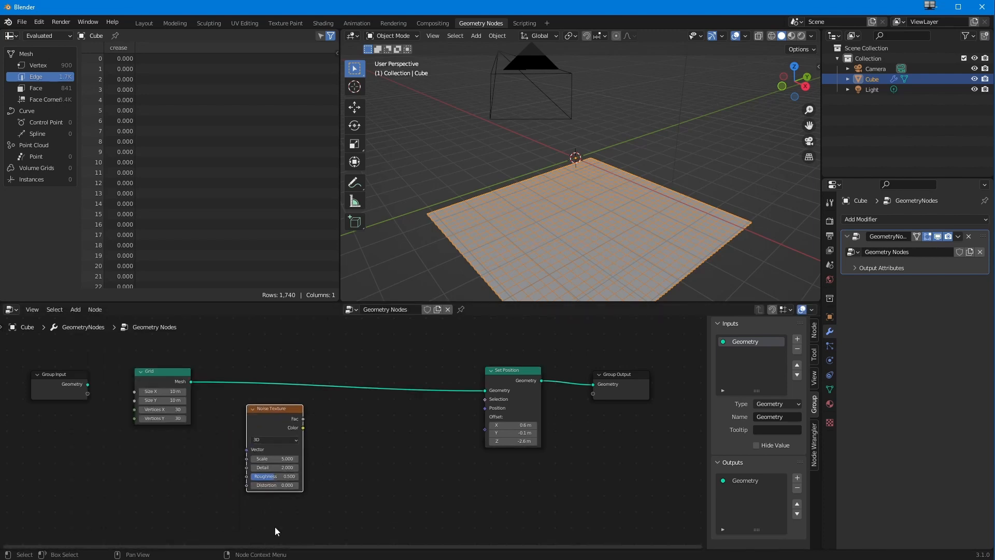
# Step: Try feeding the Noise Texture's Fac output into the Set Position node's Position, and disconnect it again
pyautogui.moveTo(271, 407); pyautogui.dragTo(456, 455)
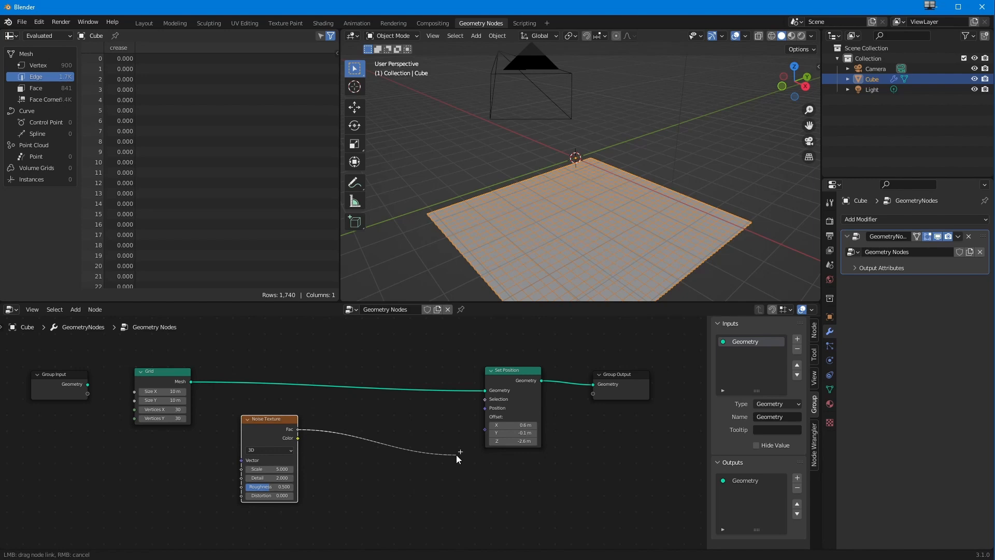
pyautogui.moveTo(456, 455); pyautogui.dragTo(455, 455)
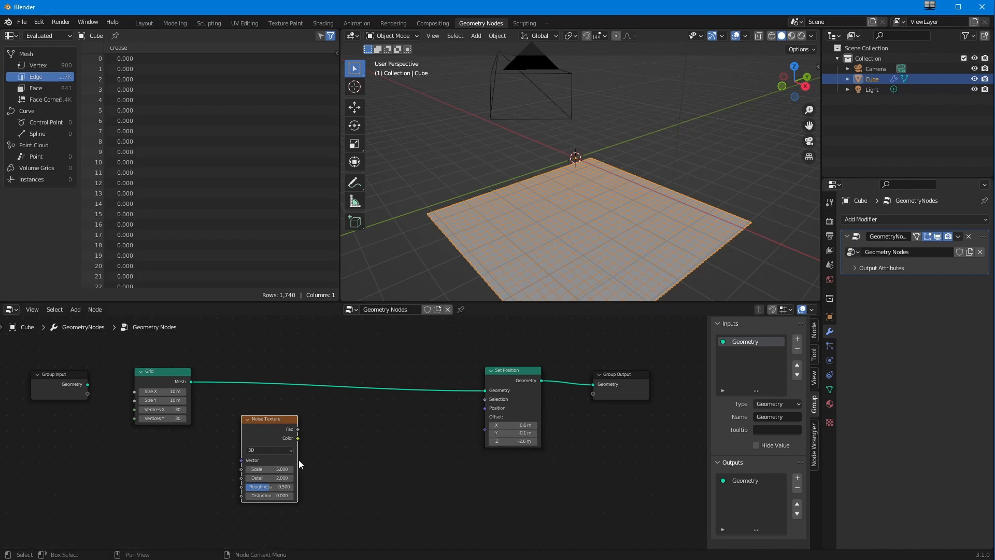
pyautogui.moveTo(298, 429); pyautogui.dragTo(485, 407)
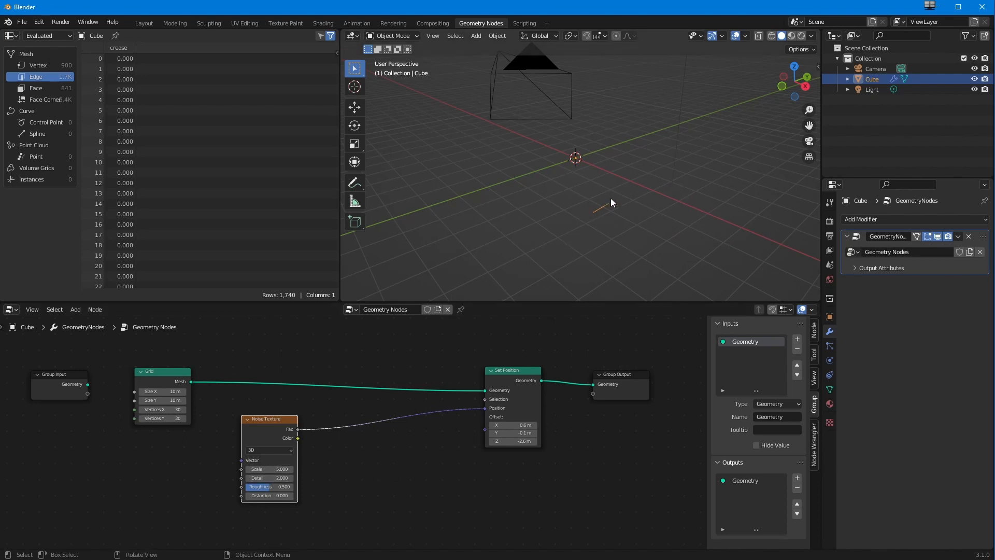
pyautogui.moveTo(484, 408); pyautogui.dragTo(471, 408)
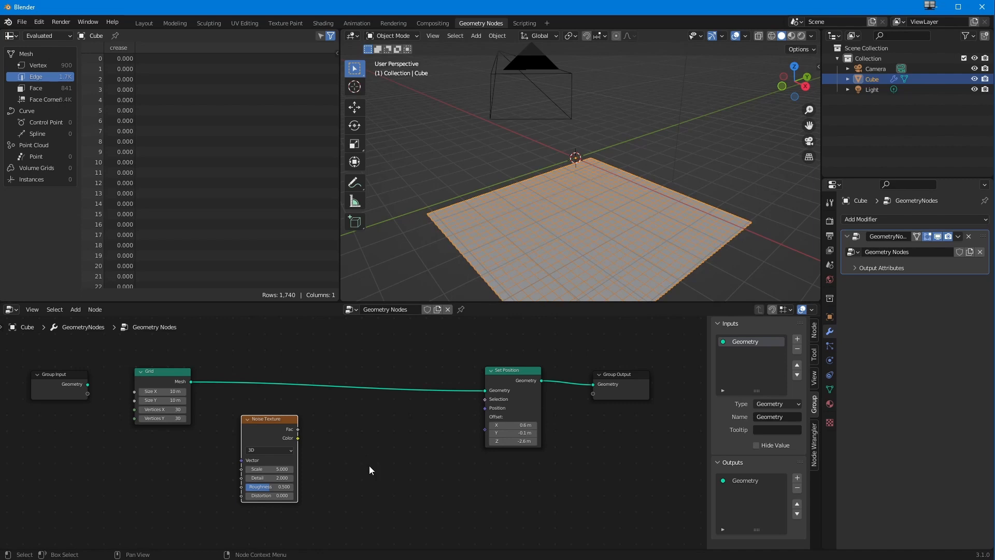
# Step: Reset the Set Position node's Offset to 0 m on X, Y and Z
pyautogui.press('BackSpace')
pyautogui.press('BackSpace')
pyautogui.press('BackSpace')
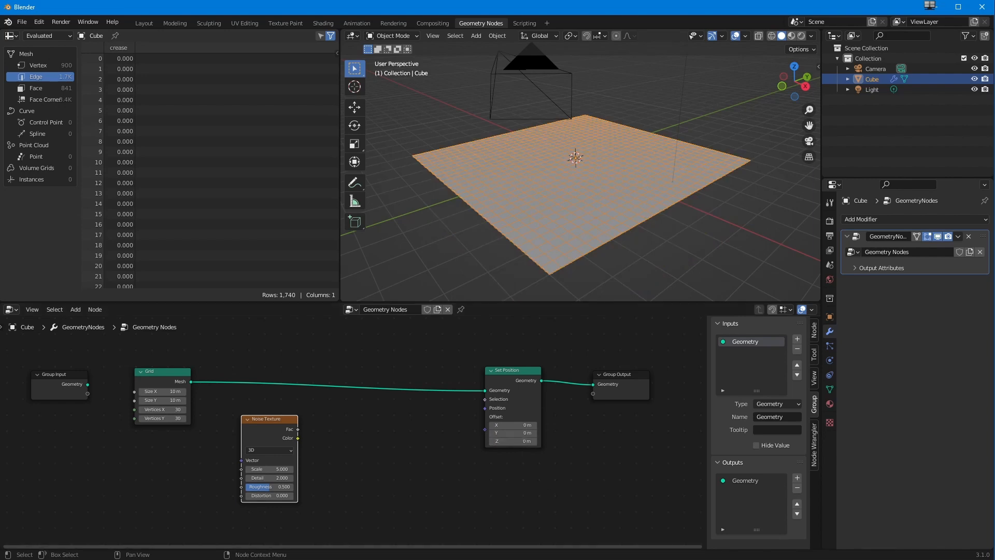
pyautogui.scroll(4, 468, 264)
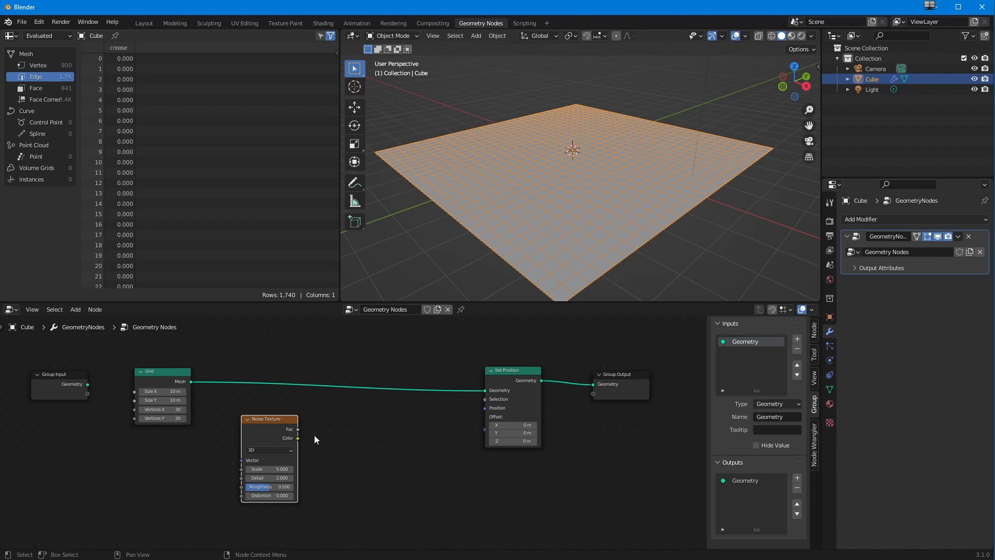
# Step: Add a Combine XYZ node before Set Position and connect its Vector output to the Position input
pyautogui.click(75, 310)
pyautogui.moveTo(98, 494)
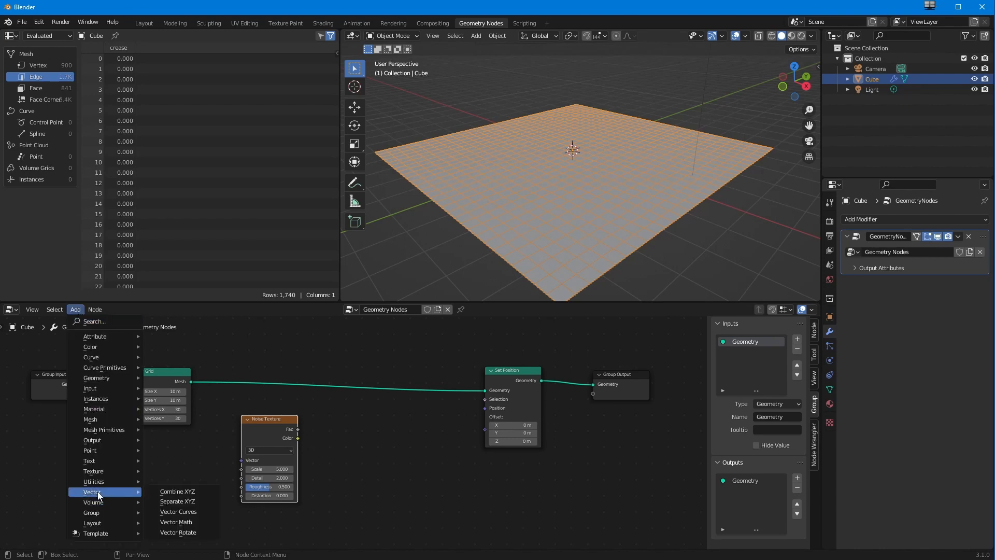
pyautogui.click(183, 493)
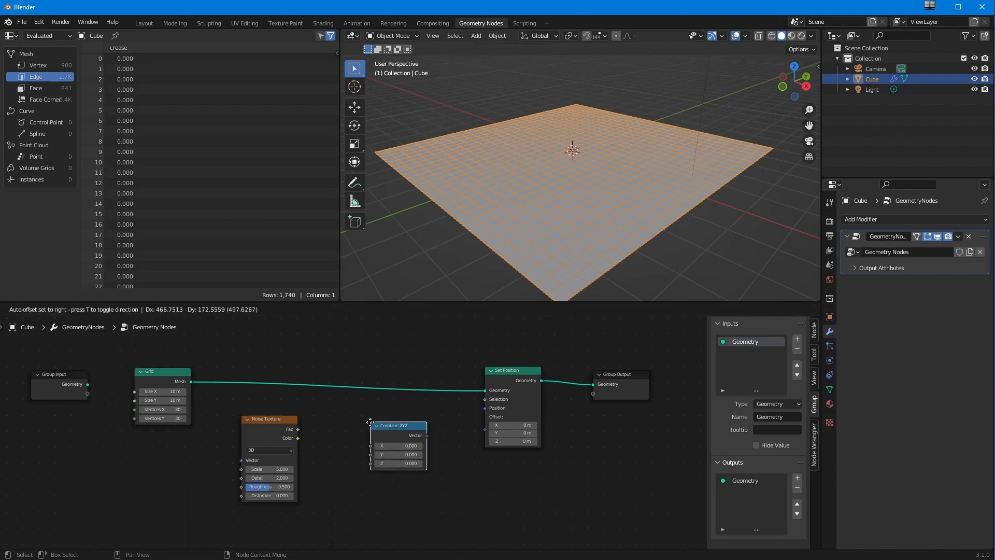
pyautogui.click(398, 430)
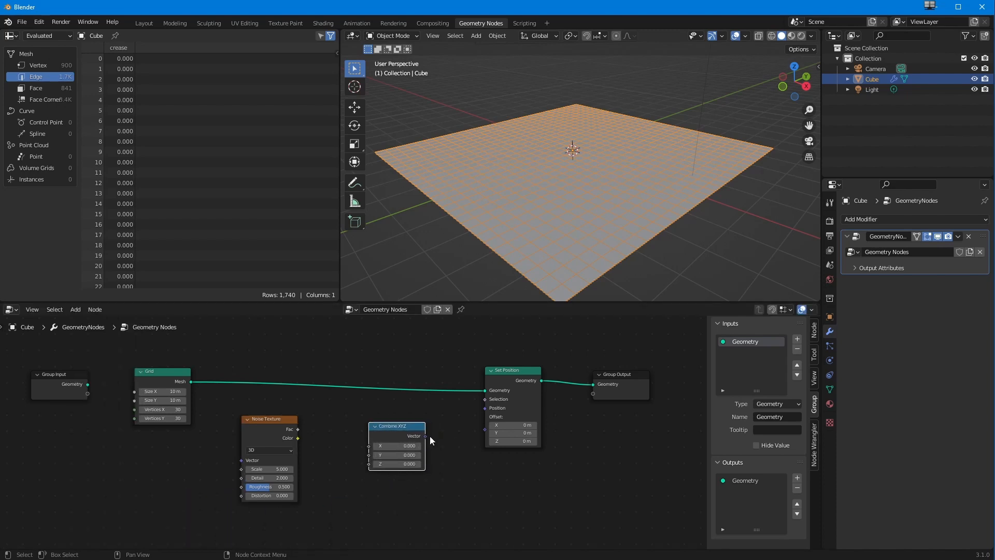
pyautogui.moveTo(426, 436); pyautogui.dragTo(485, 408)
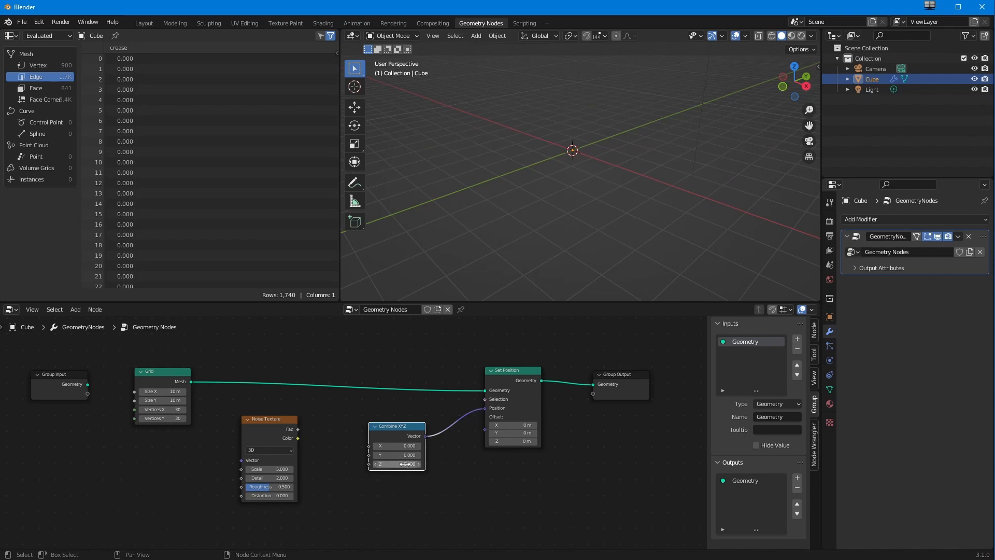
# Step: Set the X, Y and Z values of the Combine XYZ node to 1
pyautogui.click(404, 445)
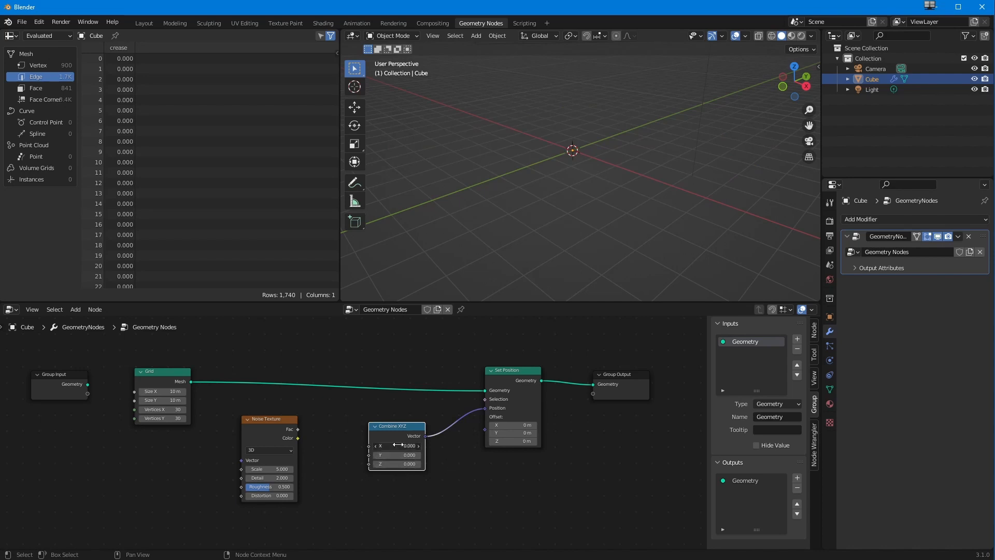
pyautogui.write('1')
pyautogui.press('Return')
pyautogui.write('1')
pyautogui.press('Tab')
pyautogui.write('1')
pyautogui.press('Return')
pyautogui.moveTo(515, 230); pyautogui.dragTo(571, 238, button='middle')
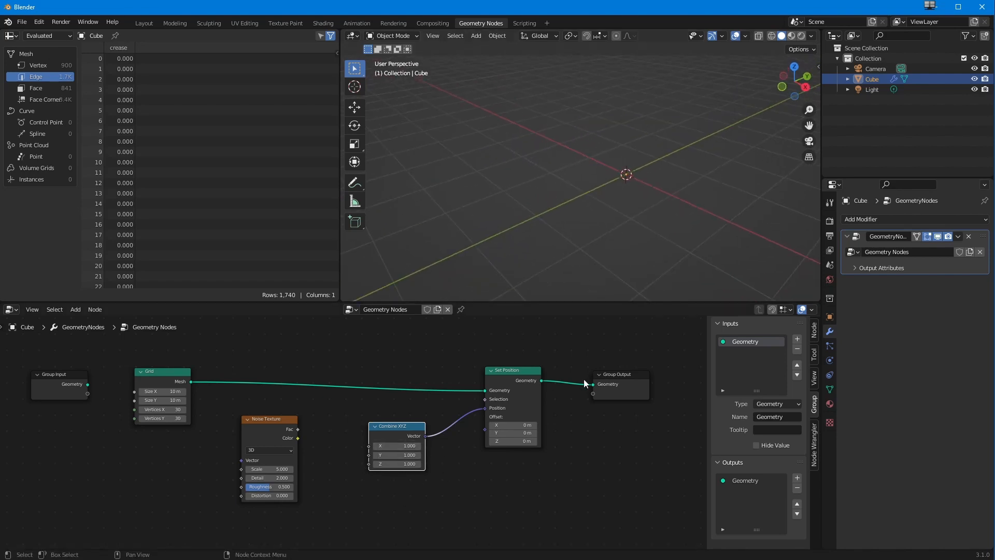
# Step: Move the Noise Texture node further down to clear the space in front of the Combine XYZ node
pyautogui.moveTo(276, 424); pyautogui.dragTo(280, 492)
pyautogui.moveTo(399, 427); pyautogui.dragTo(400, 427)
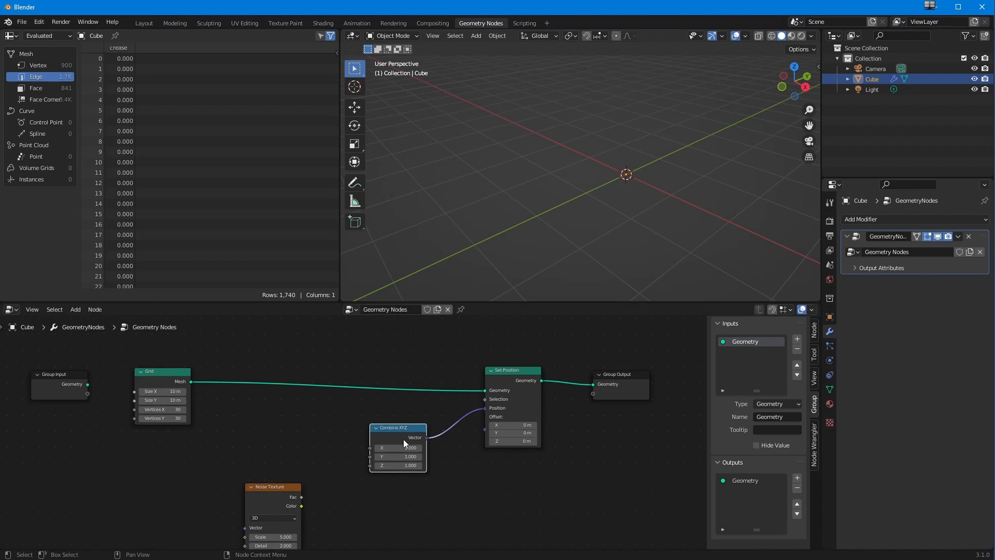
# Step: Disconnect the Combine XYZ node from Set Position's Position input and move the Combine XYZ, Grid and Set Position nodes further apart
pyautogui.moveTo(484, 408); pyautogui.dragTo(395, 427)
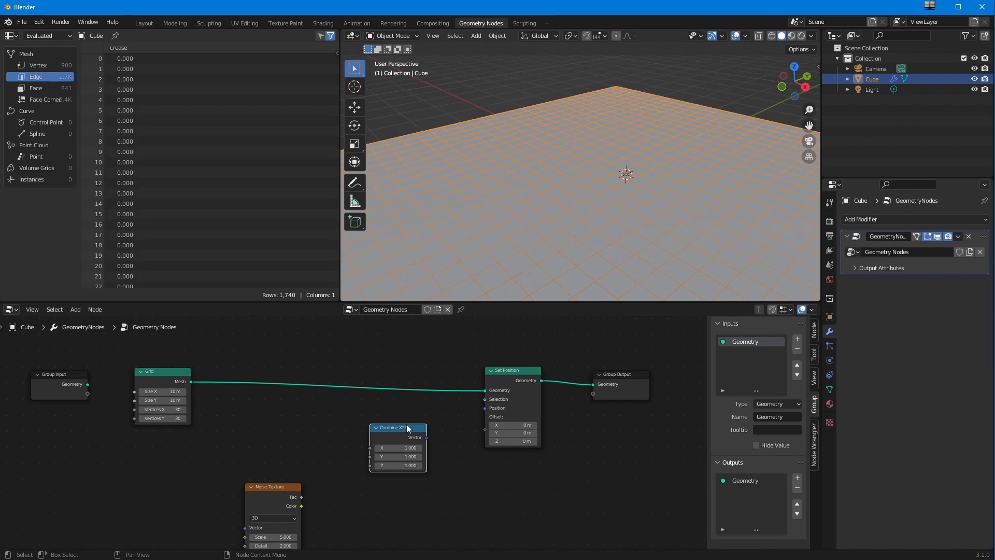
pyautogui.moveTo(392, 431); pyautogui.dragTo(362, 447)
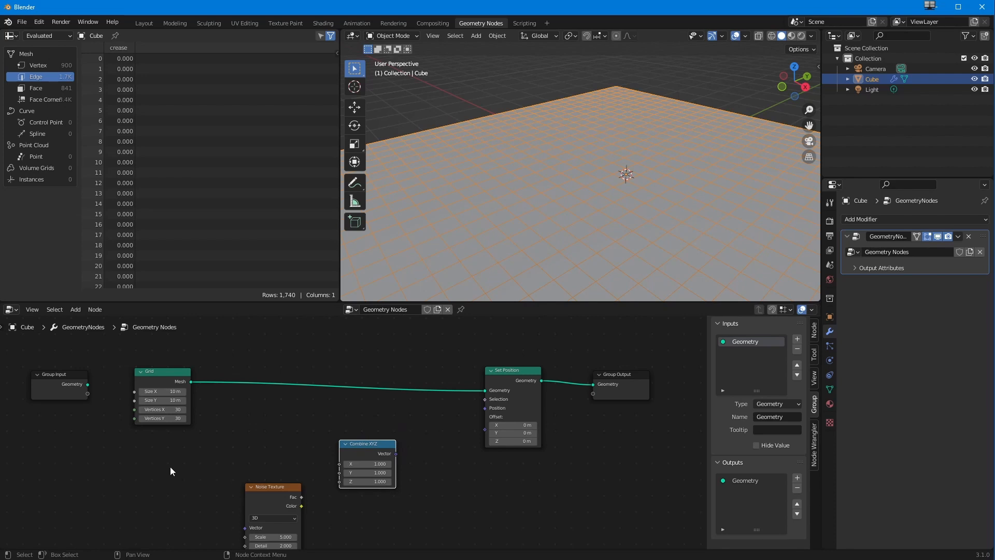
pyautogui.moveTo(167, 372); pyautogui.dragTo(168, 361)
pyautogui.moveTo(515, 372); pyautogui.dragTo(513, 366)
pyautogui.click(75, 310)
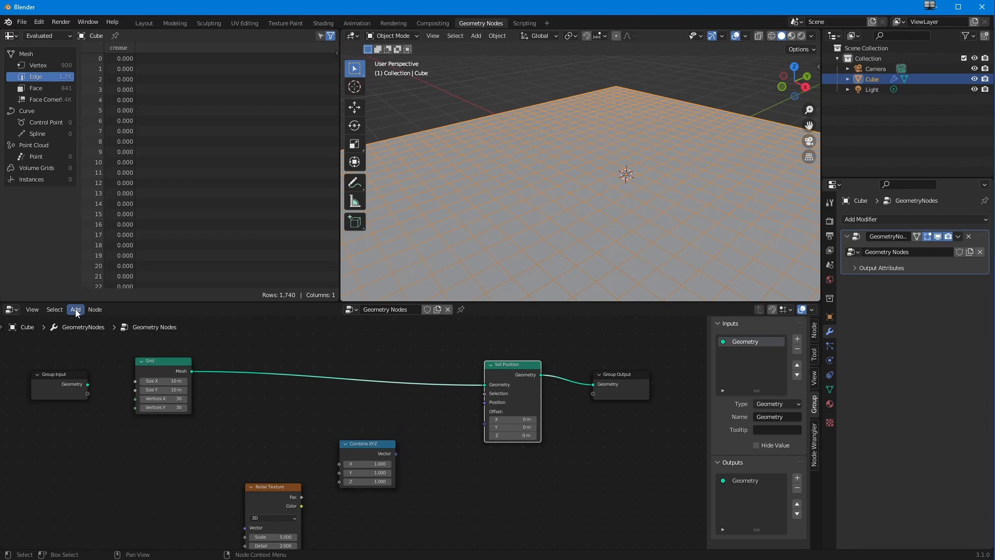
pyautogui.moveTo(87, 380)
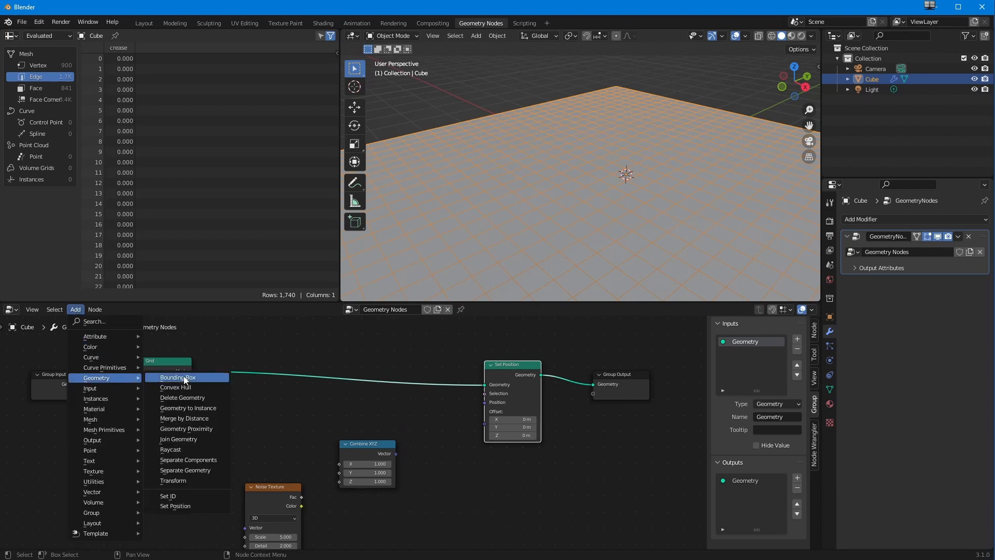
pyautogui.click(176, 506)
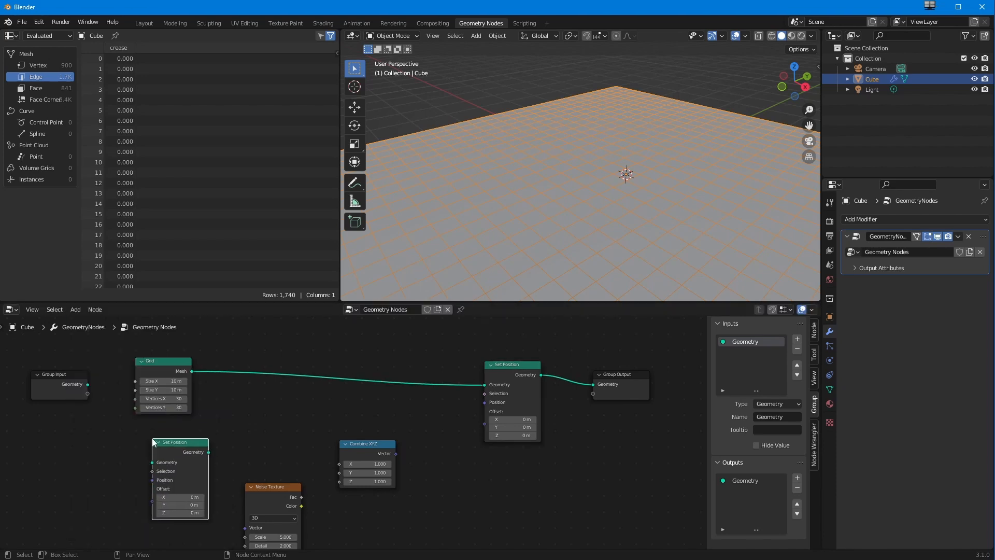
pyautogui.press('x')
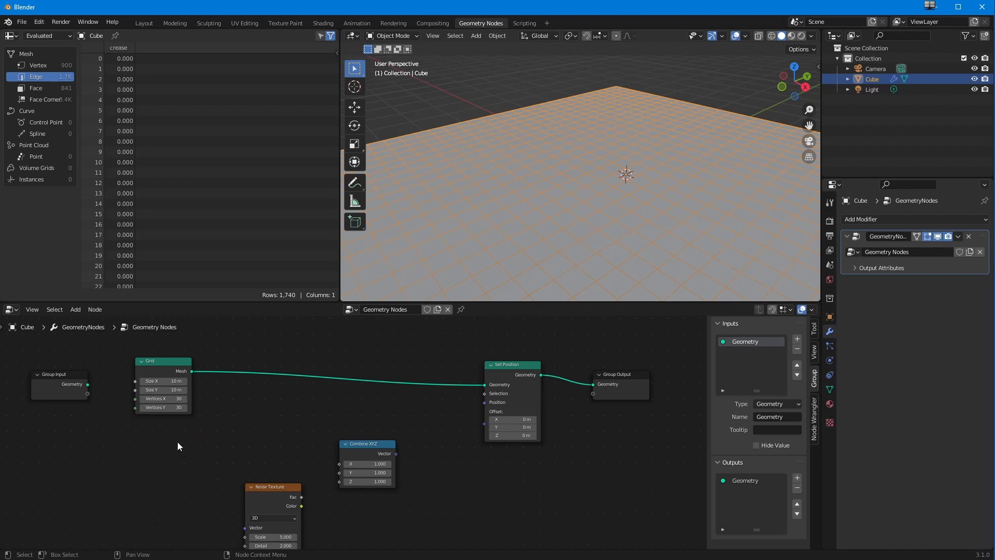
# Step: Add a Position input node below the Grid node and connect its output to Set Position's Position input
pyautogui.click(74, 309)
pyautogui.moveTo(92, 420)
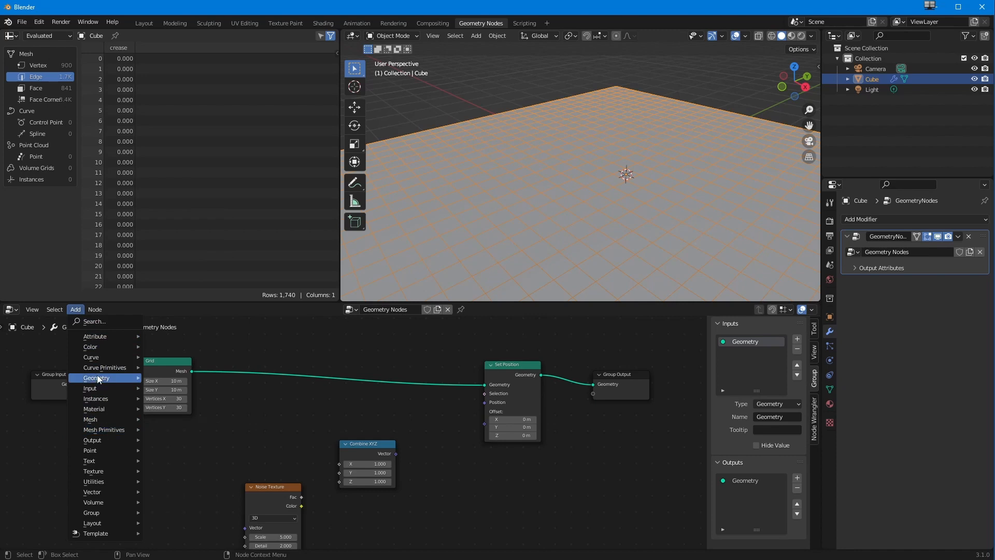
pyautogui.moveTo(97, 378)
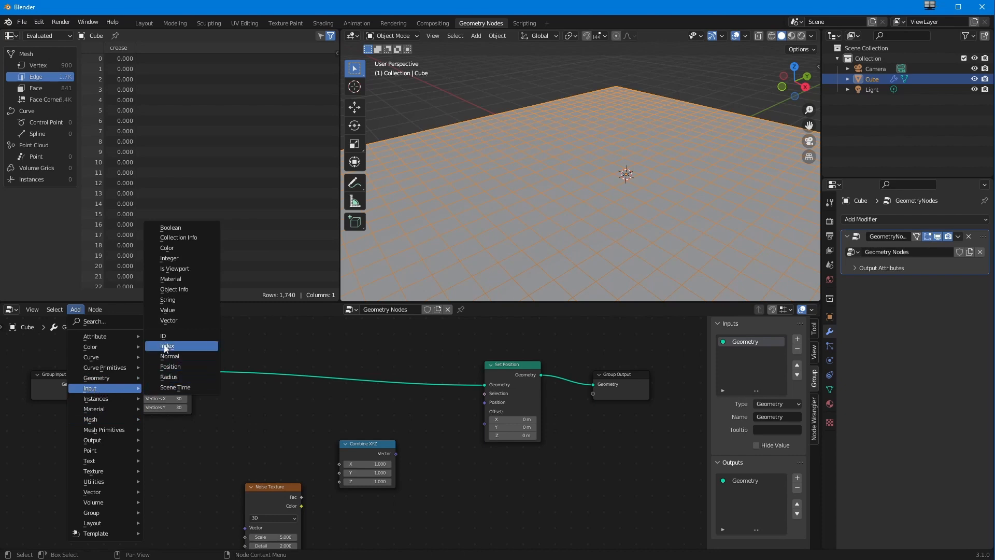
pyautogui.click(169, 367)
pyautogui.click(137, 419)
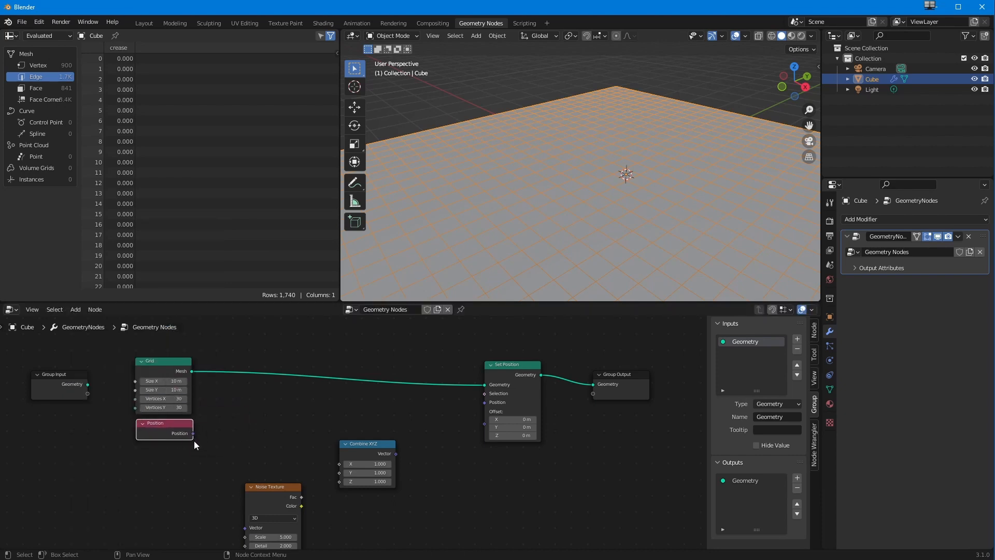
pyautogui.moveTo(193, 434); pyautogui.dragTo(485, 403)
# Step: Rearrange the nodes, placing Noise Texture and Combine XYZ below the Position node and spreading out Set Position and Group Output
pyautogui.moveTo(274, 487); pyautogui.dragTo(184, 496)
pyautogui.moveTo(379, 444); pyautogui.dragTo(280, 472)
pyautogui.moveTo(311, 457)
pyautogui.keyDown('ctrl'); pyautogui.mouseDown(button='middle')
pyautogui.moveTo(309, 475)
pyautogui.moveTo(317, 471)
pyautogui.mouseUp(button='middle'); pyautogui.keyUp('ctrl')
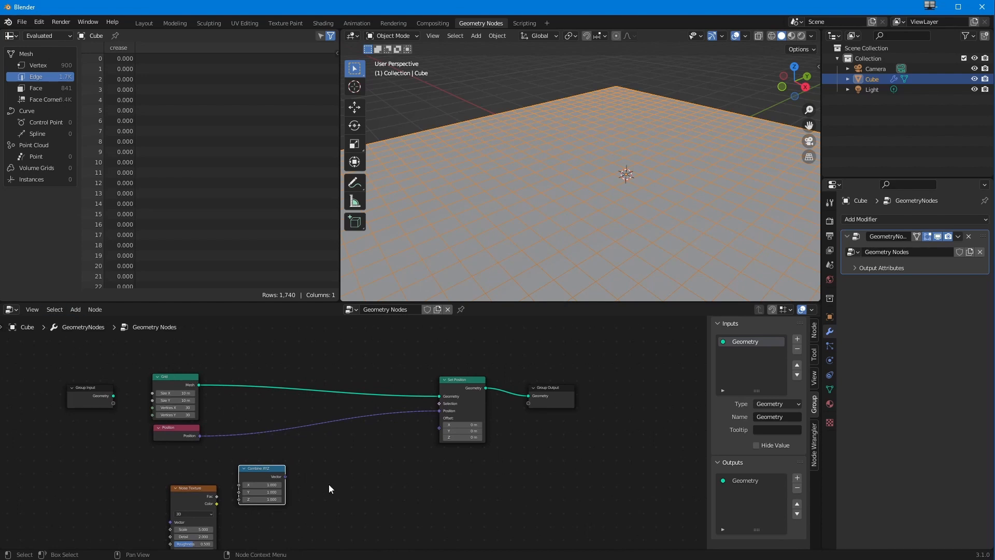
pyautogui.moveTo(455, 380); pyautogui.dragTo(463, 373)
pyautogui.moveTo(552, 386); pyautogui.dragTo(596, 371)
pyautogui.moveTo(158, 374); pyautogui.dragTo(159, 373)
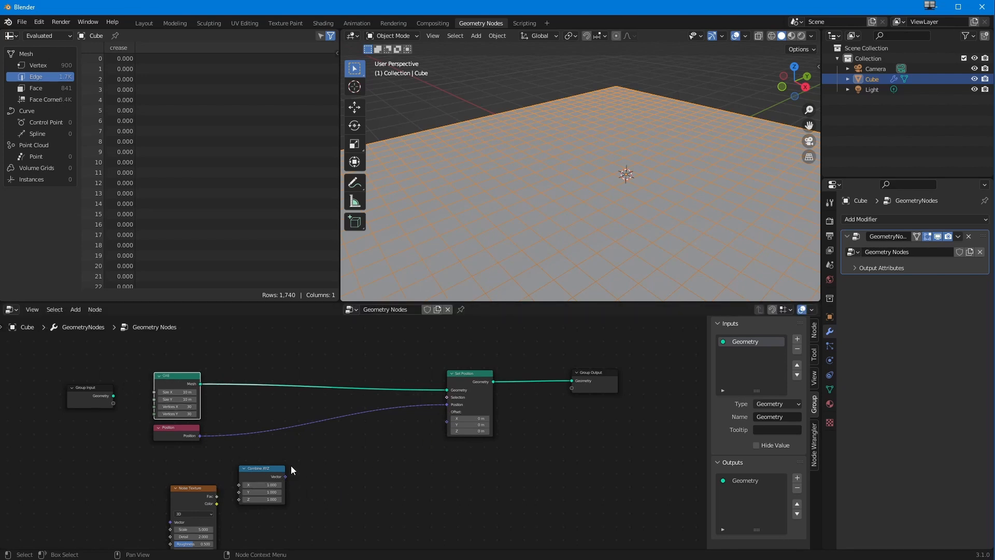
# Step: Insert a Vector Math node in Add mode on the link between the Position and Set Position nodes
pyautogui.click(176, 431)
pyautogui.click(75, 309)
pyautogui.moveTo(97, 493)
pyautogui.click(174, 523)
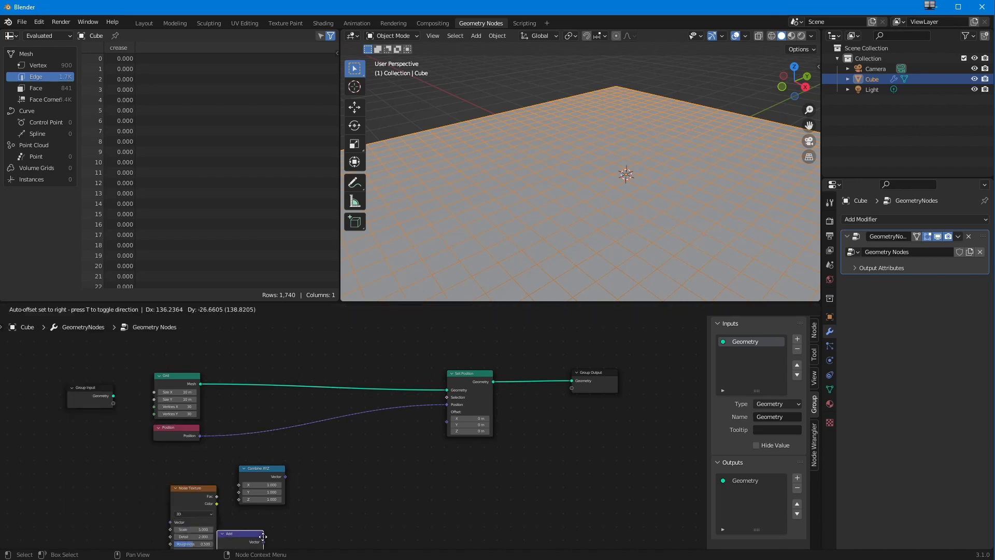
pyautogui.click(395, 431)
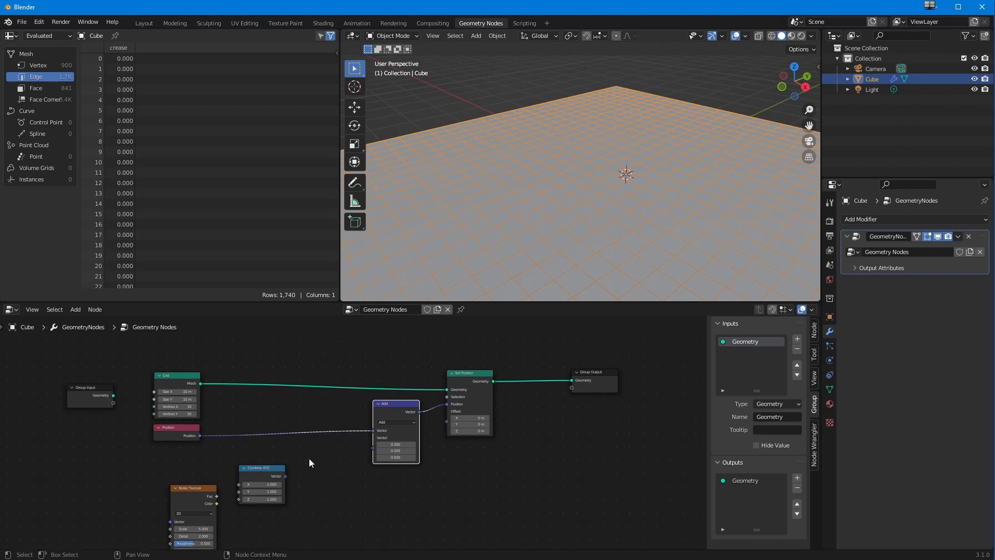
# Step: Try shifting the grid with different values in the Add node's second vector, and reset them to 0
pyautogui.moveTo(398, 444)
pyautogui.mouseDown()
pyautogui.moveTo(412, 444)
pyautogui.moveTo(389, 444)
pyautogui.mouseUp()
pyautogui.scroll(-8, 496, 254)
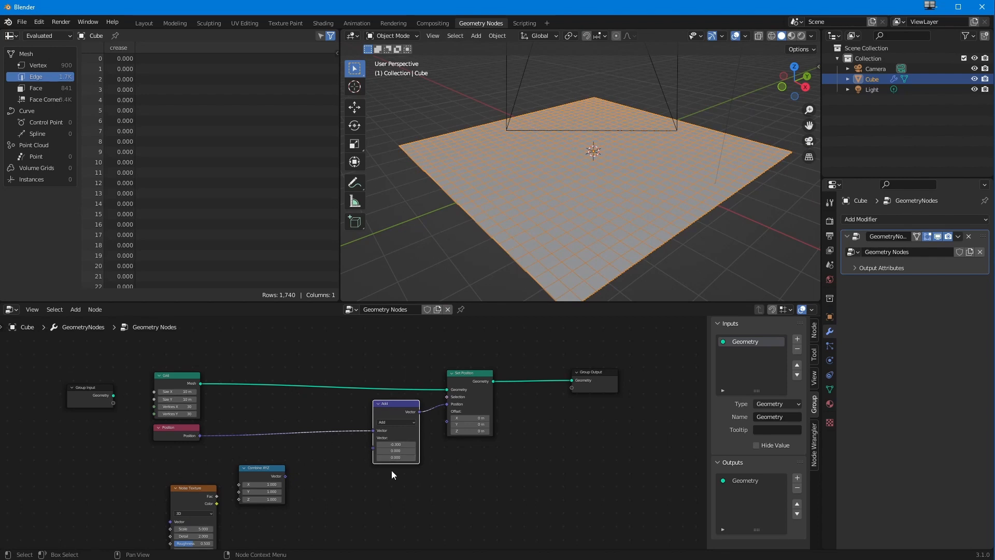
pyautogui.moveTo(384, 444)
pyautogui.mouseDown()
pyautogui.moveTo(409, 461)
pyautogui.moveTo(391, 460)
pyautogui.mouseUp()
pyautogui.click(393, 447)
pyautogui.write('0')
pyautogui.press('Return')
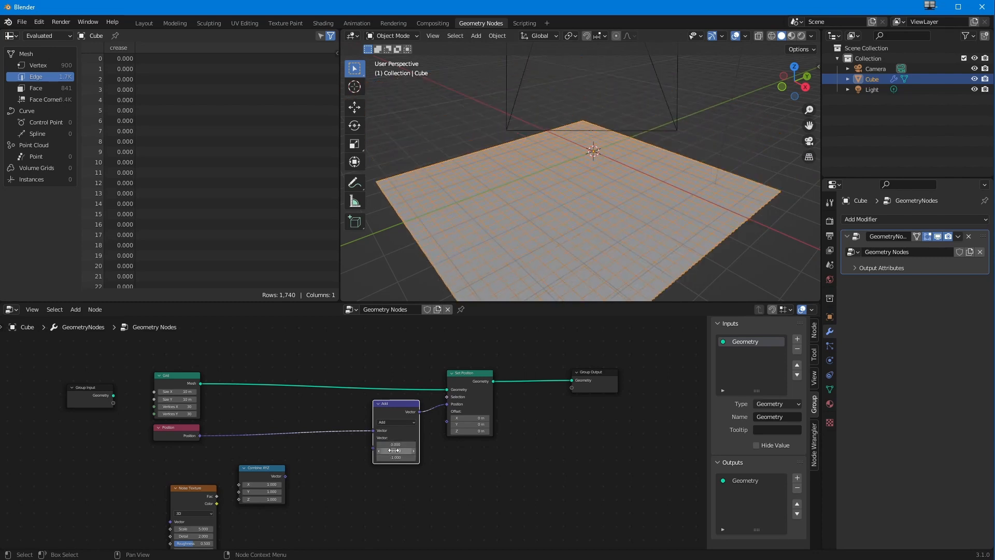
pyautogui.press('BackSpace')
pyautogui.press('BackSpace')
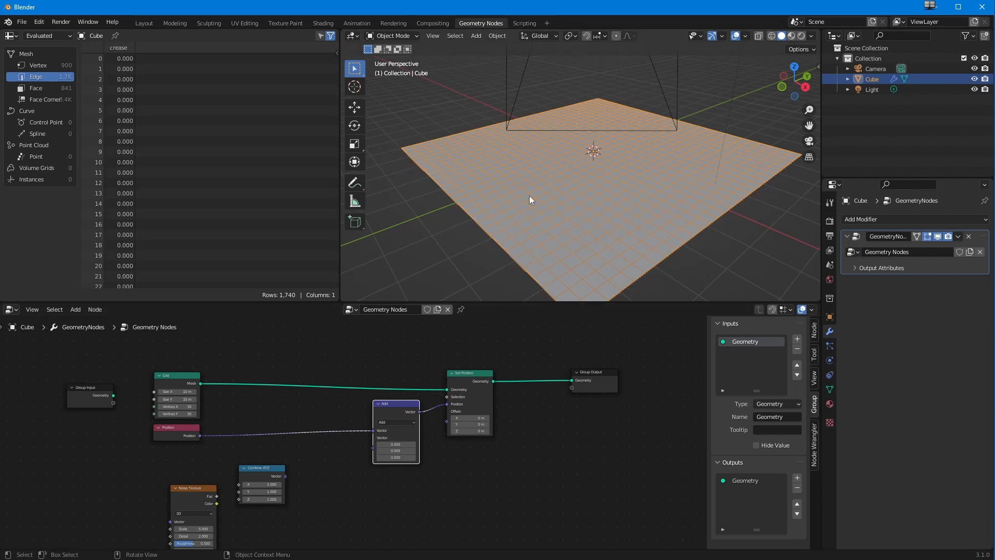
# Step: Reconnect the Position node to the Add node's first Vector input and line up the Noise Texture and Combine XYZ nodes below it
pyautogui.moveTo(369, 435); pyautogui.dragTo(357, 432)
pyautogui.moveTo(200, 435); pyautogui.dragTo(373, 440)
pyautogui.moveTo(468, 371); pyautogui.dragTo(469, 368)
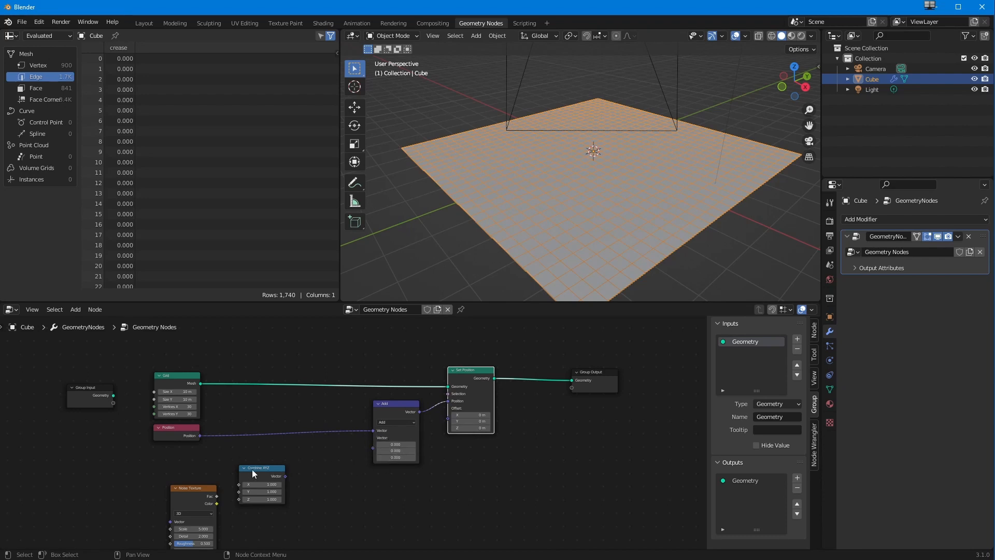
pyautogui.moveTo(252, 468); pyautogui.dragTo(267, 468)
pyautogui.moveTo(186, 499); pyautogui.dragTo(195, 480)
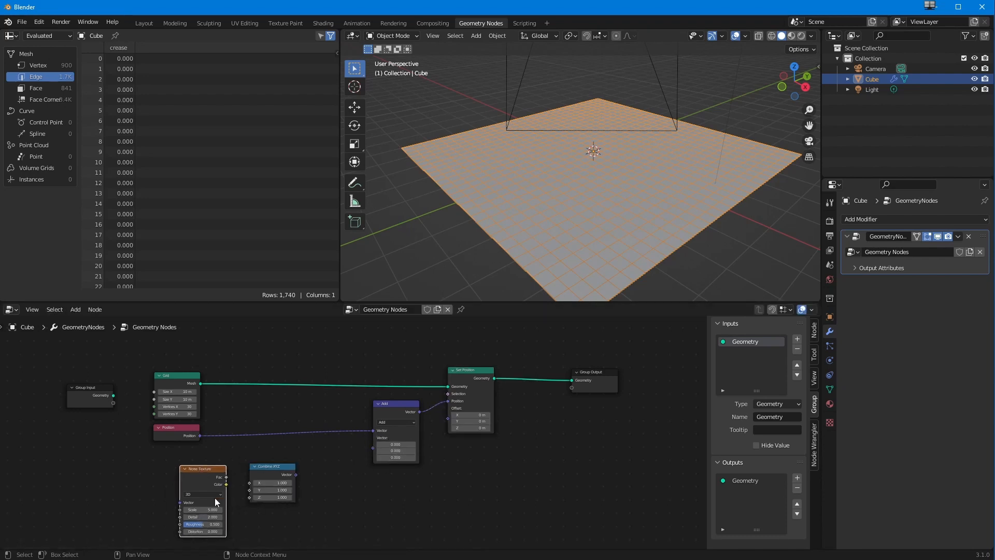
pyautogui.moveTo(459, 245); pyautogui.dragTo(453, 291, button='middle')
pyautogui.scroll(1, 457, 232)
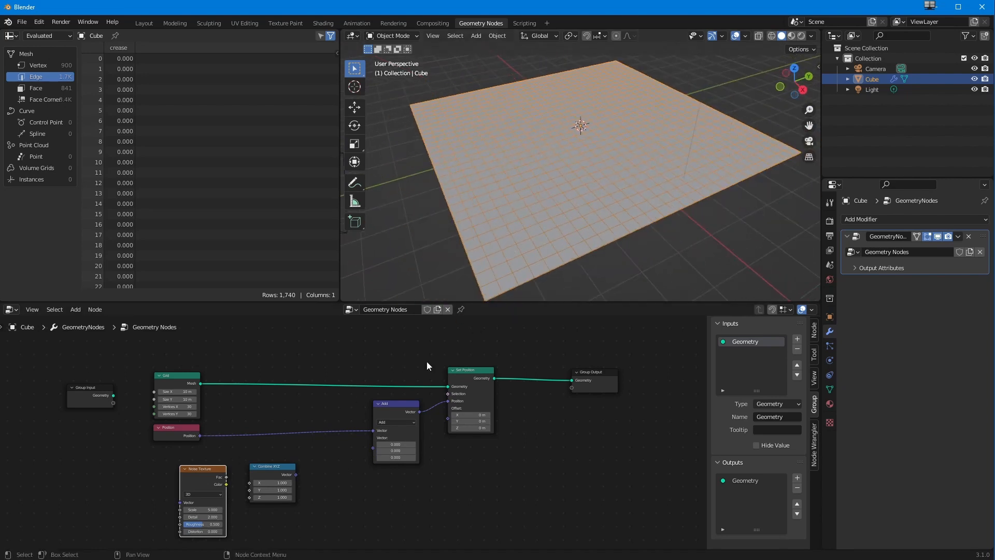
# Step: Connect the Noise Texture's Fac output to the Z input of Combine XYZ and move the two nodes further apart
pyautogui.click(271, 467)
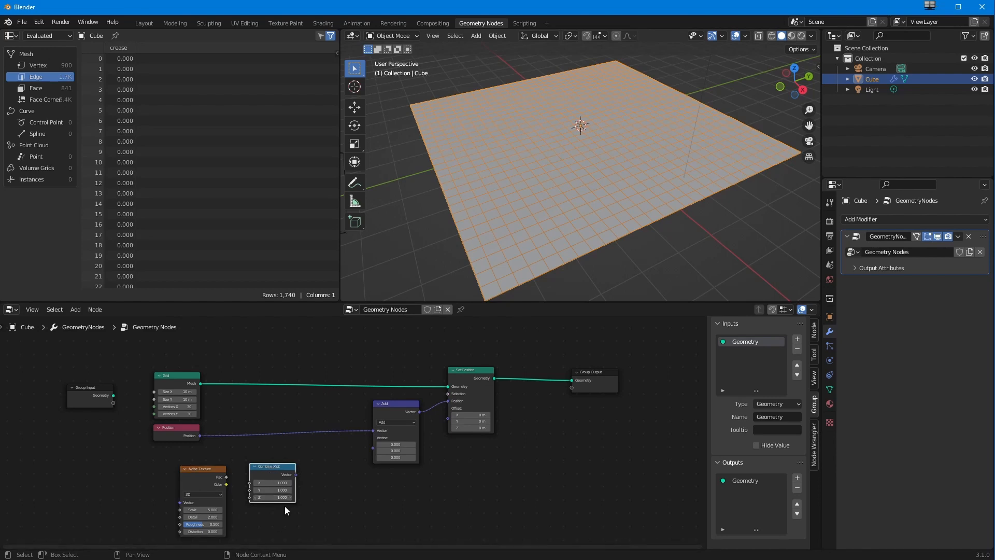
pyautogui.moveTo(227, 477); pyautogui.dragTo(301, 435)
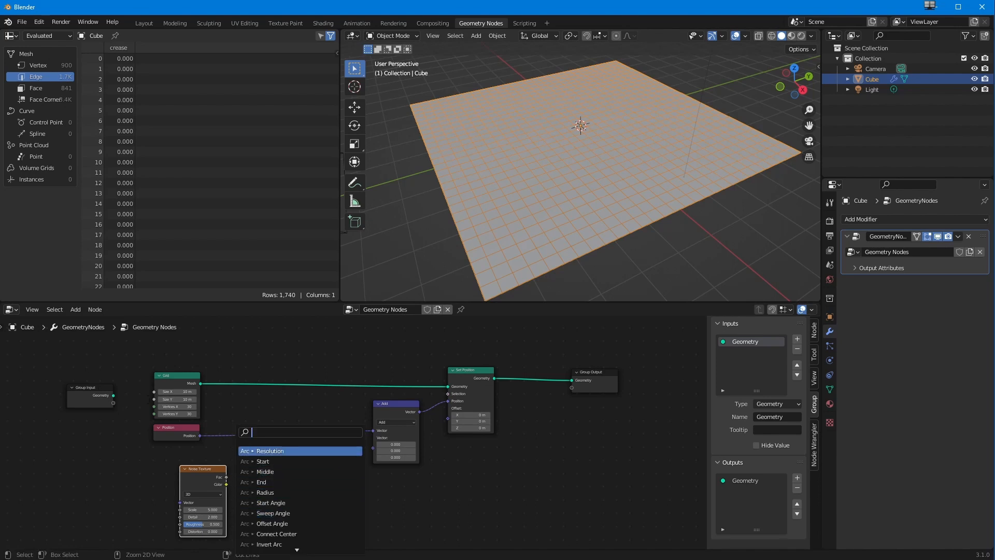
pyautogui.press('Escape')
pyautogui.scroll(3, 199, 492)
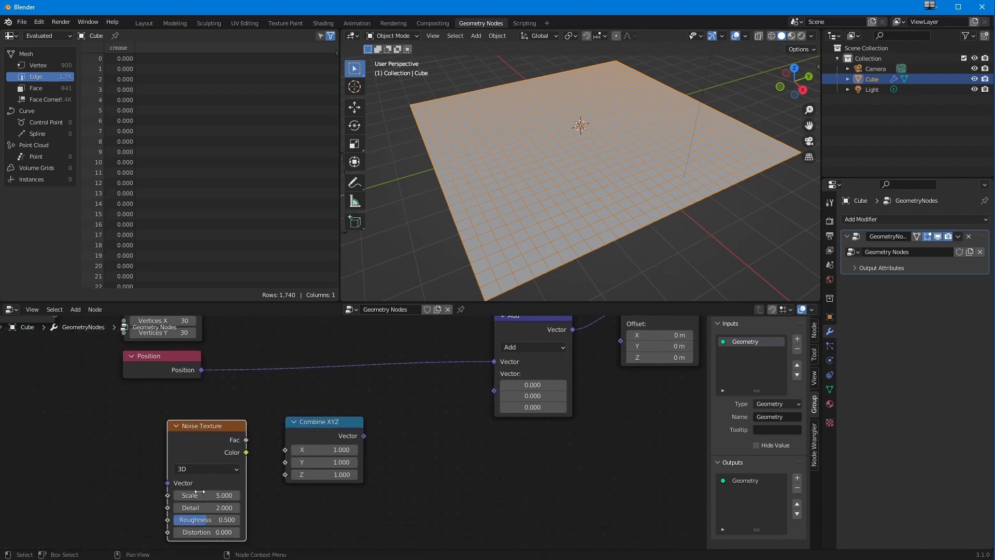
pyautogui.moveTo(246, 440); pyautogui.dragTo(285, 474)
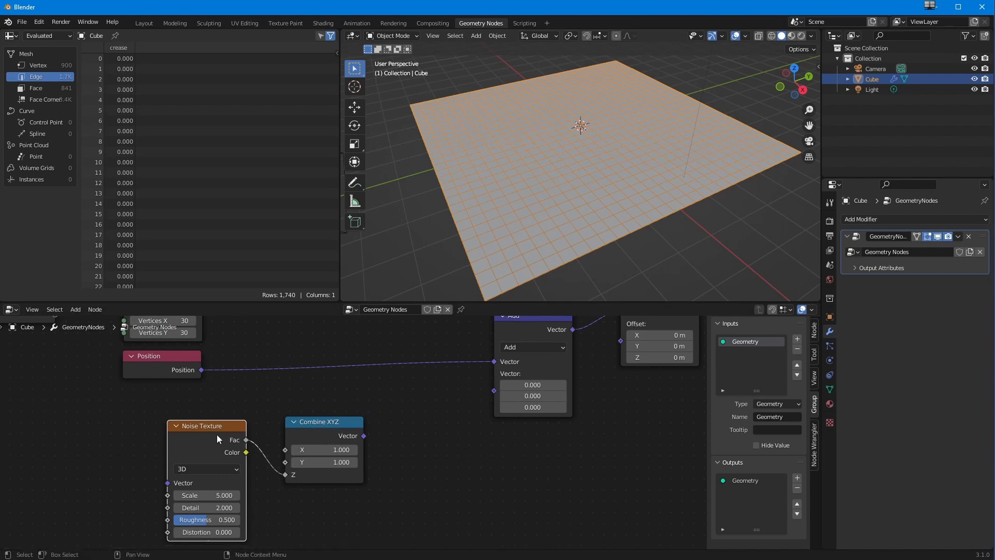
pyautogui.moveTo(209, 425); pyautogui.dragTo(179, 416)
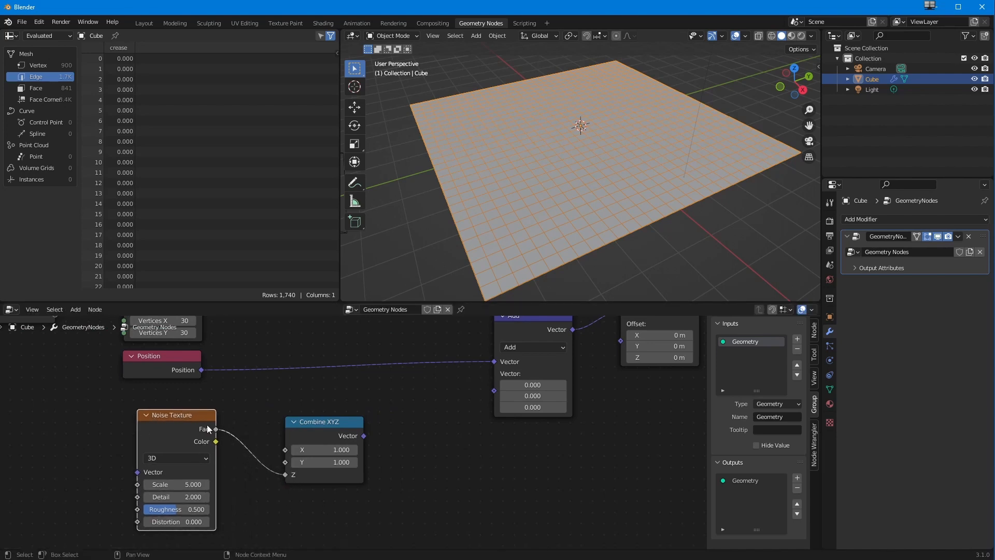
# Step: Connect the Combine XYZ node's Vector output to the second Vector input of the Add node
pyautogui.scroll(-1, 304, 499)
pyautogui.moveTo(304, 500); pyautogui.dragTo(252, 508, button='middle')
pyautogui.moveTo(307, 447); pyautogui.dragTo(425, 407)
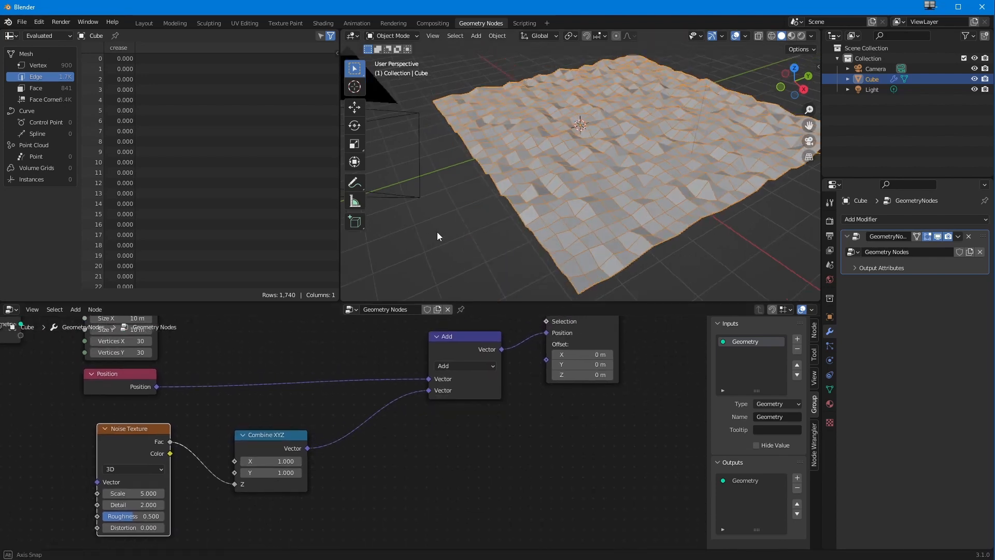
# Step: Set the X and Y values of the Combine XYZ node to 0
pyautogui.click(277, 461)
pyautogui.write('0')
pyautogui.press('Return')
pyautogui.click(277, 473)
pyautogui.write('0')
pyautogui.press('Return')
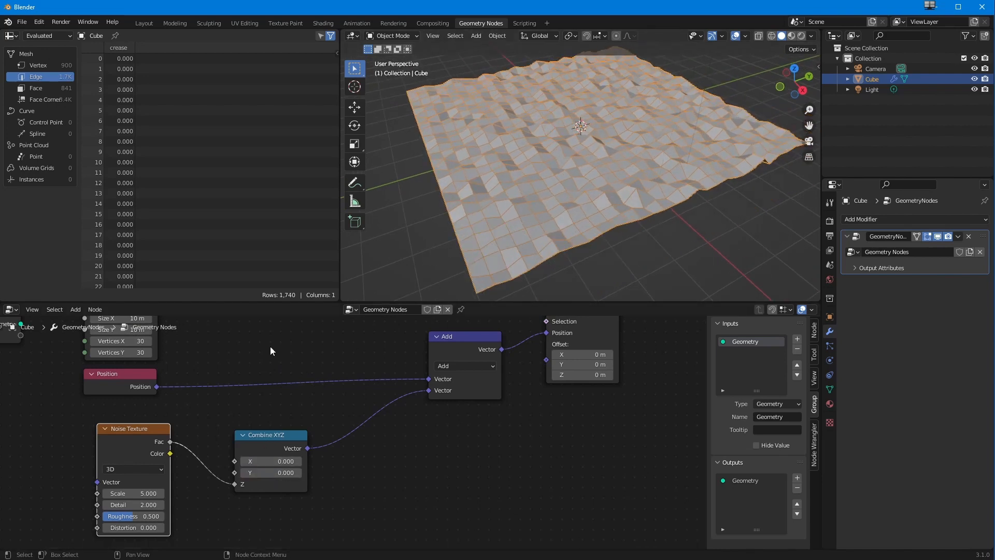
# Step: Reposition the Combine XYZ and Noise Texture nodes and set the Noise Texture's Scale to 0.6
pyautogui.moveTo(391, 234); pyautogui.dragTo(400, 281, button='middle')
pyautogui.scroll(1, 409, 225)
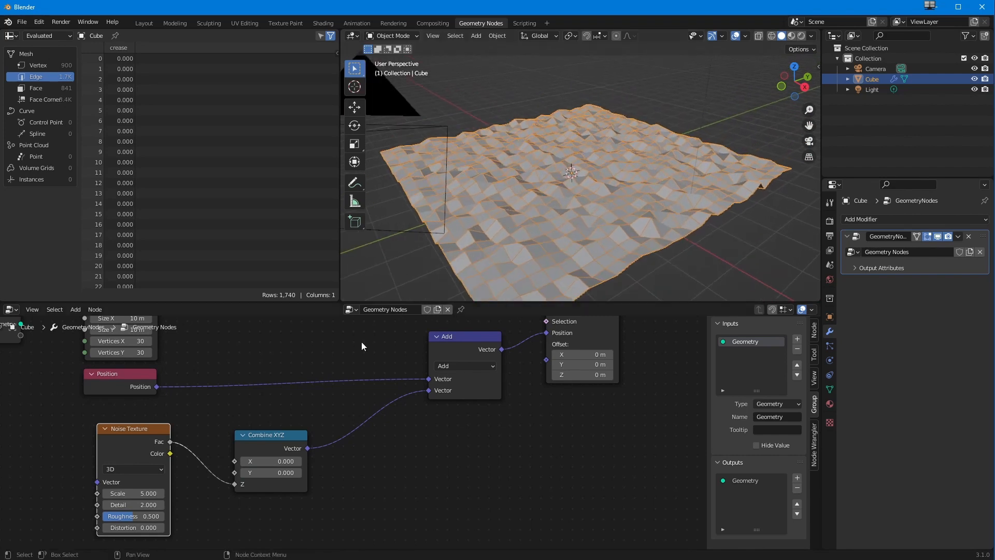
pyautogui.scroll(-1, 210, 446)
pyautogui.moveTo(284, 439); pyautogui.dragTo(306, 431)
pyautogui.moveTo(144, 437); pyautogui.dragTo(155, 430)
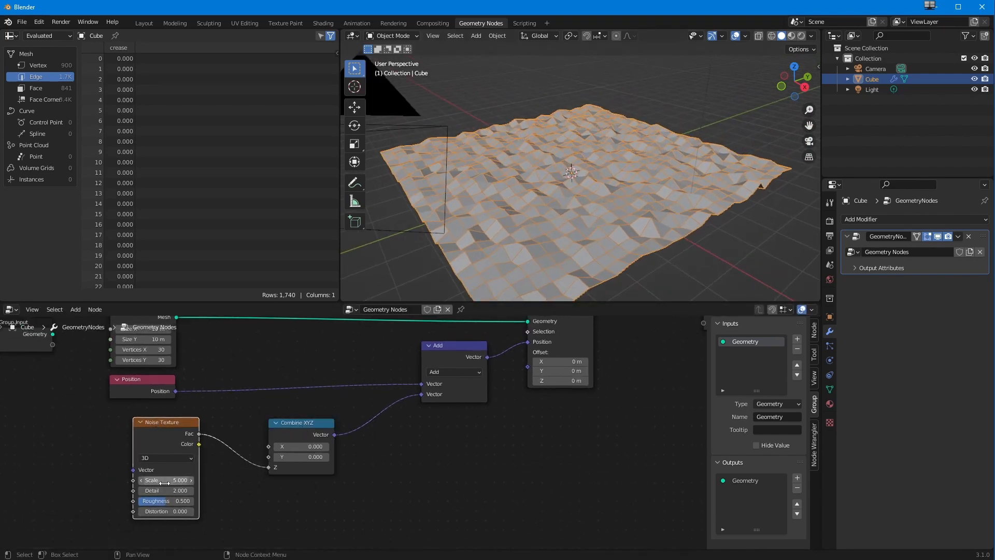
pyautogui.moveTo(169, 483); pyautogui.dragTo(211, 471)
pyautogui.moveTo(511, 239)
pyautogui.mouseDown(button='middle')
pyautogui.moveTo(459, 246)
pyautogui.moveTo(499, 244)
pyautogui.mouseUp(button='middle')
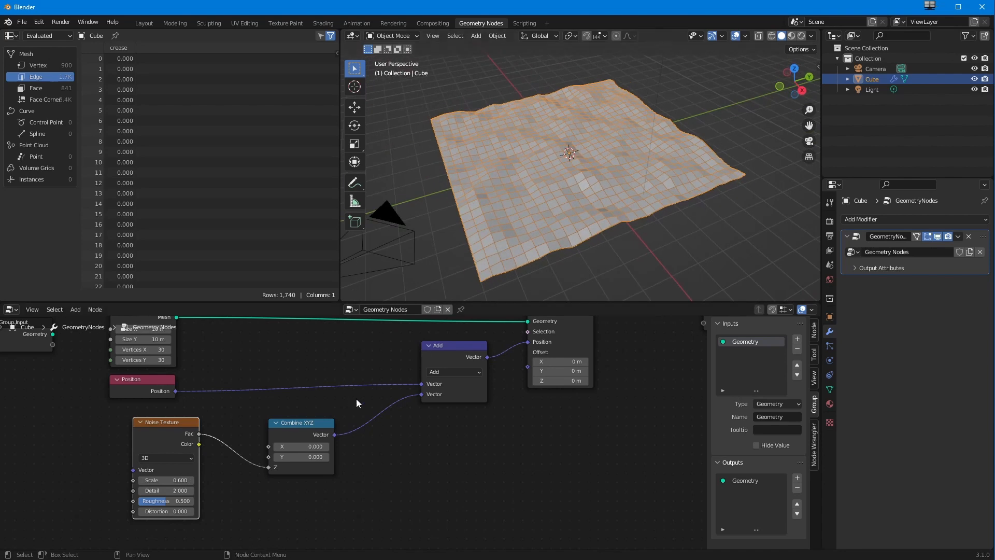
# Step: Set the Grid node's Vertices X and Vertices Y to 200
pyautogui.moveTo(166, 346); pyautogui.dragTo(183, 398, button='middle')
pyautogui.click(166, 401)
pyautogui.write('200')
pyautogui.press('Tab')
pyautogui.write('200')
pyautogui.press('Return')
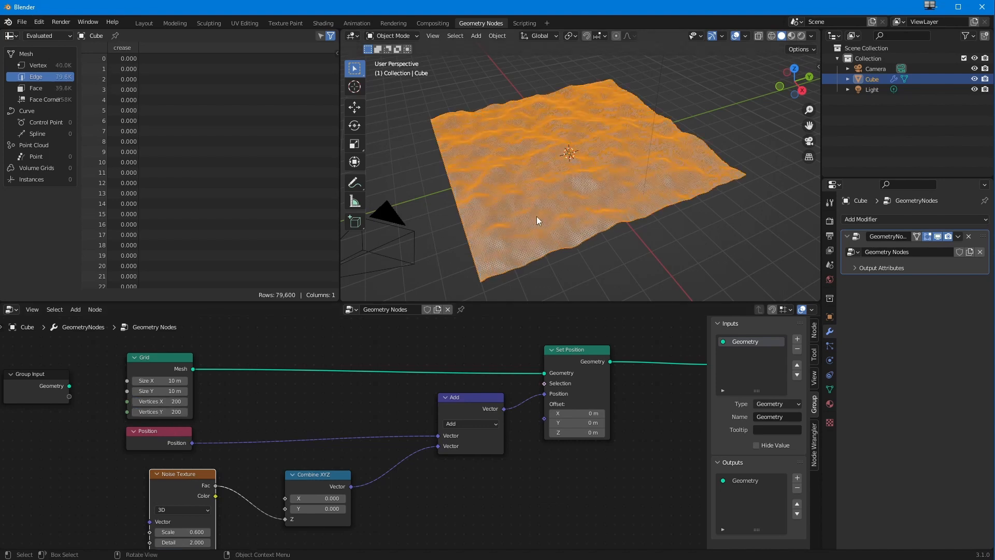
# Step: Set the Noise Texture's Scale to 0.9, Detail to 7.5 and Distortion to -6.2
pyautogui.moveTo(513, 224)
pyautogui.mouseDown(button='middle')
pyautogui.moveTo(542, 221)
pyautogui.moveTo(511, 228)
pyautogui.moveTo(515, 218)
pyautogui.mouseUp(button='middle')
pyautogui.scroll(5, 526, 198)
pyautogui.scroll(-6, 526, 197)
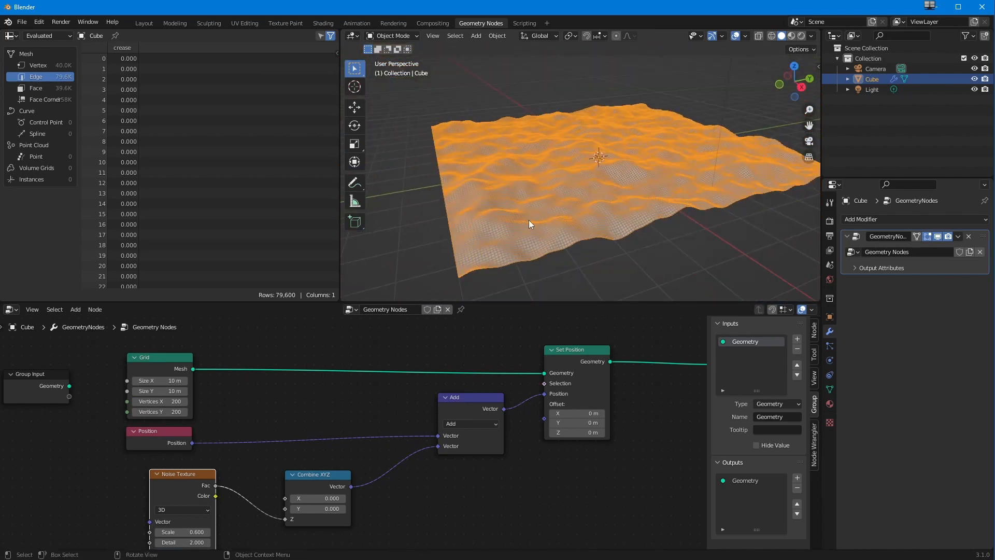
pyautogui.moveTo(516, 201); pyautogui.dragTo(524, 211, button='middle')
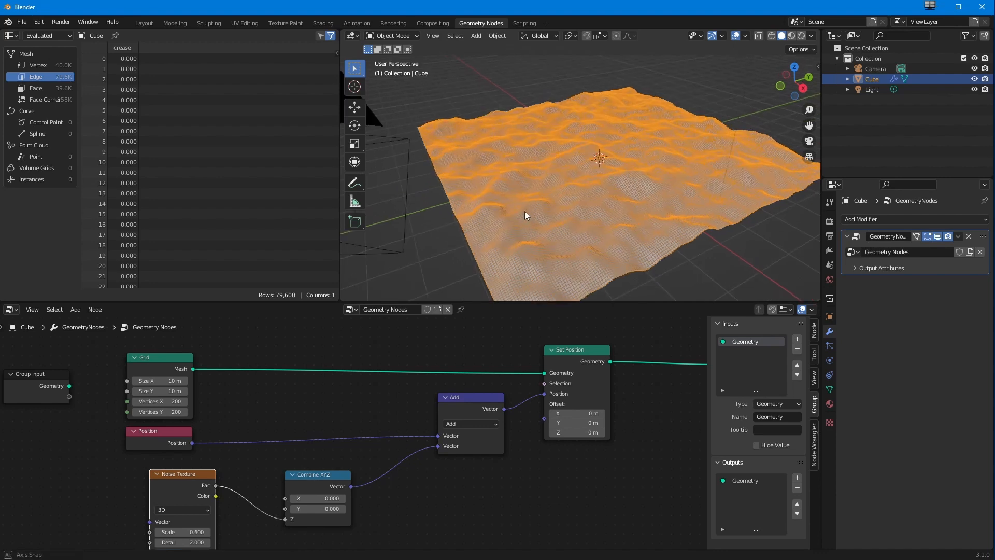
pyautogui.moveTo(233, 480); pyautogui.dragTo(259, 407, button='middle')
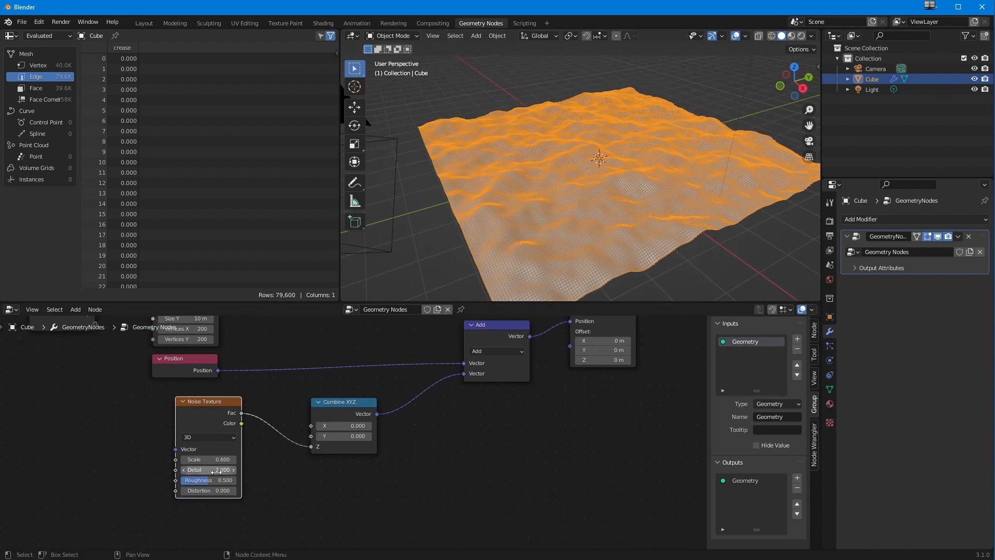
pyautogui.moveTo(208, 470); pyautogui.dragTo(188, 497)
pyautogui.moveTo(488, 224); pyautogui.dragTo(480, 266, button='middle')
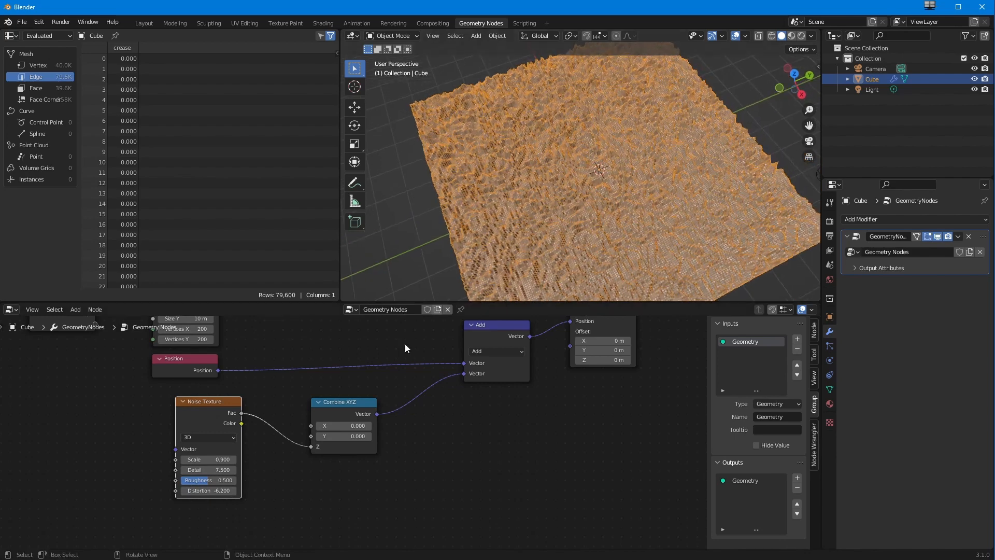
# Step: Reset the Noise Texture's Distortion to 0
pyautogui.moveTo(223, 494); pyautogui.dragTo(251, 502)
pyautogui.moveTo(254, 502)
pyautogui.mouseDown()
pyautogui.moveTo(243, 502)
pyautogui.moveTo(252, 505)
pyautogui.mouseUp()
pyautogui.moveTo(459, 236); pyautogui.dragTo(515, 200, button='middle')
# Step: Add a Voronoi Texture node, connect its Distance output to the Combine XYZ node's Z input, and move the Noise Texture node aside
pyautogui.click(74, 309)
pyautogui.moveTo(113, 472)
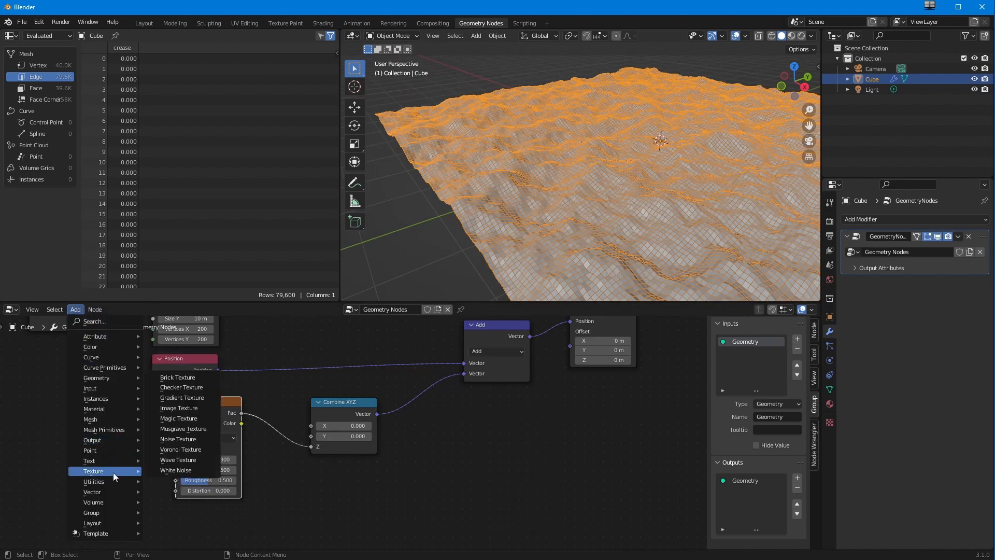
pyautogui.click(163, 452)
pyautogui.click(159, 433)
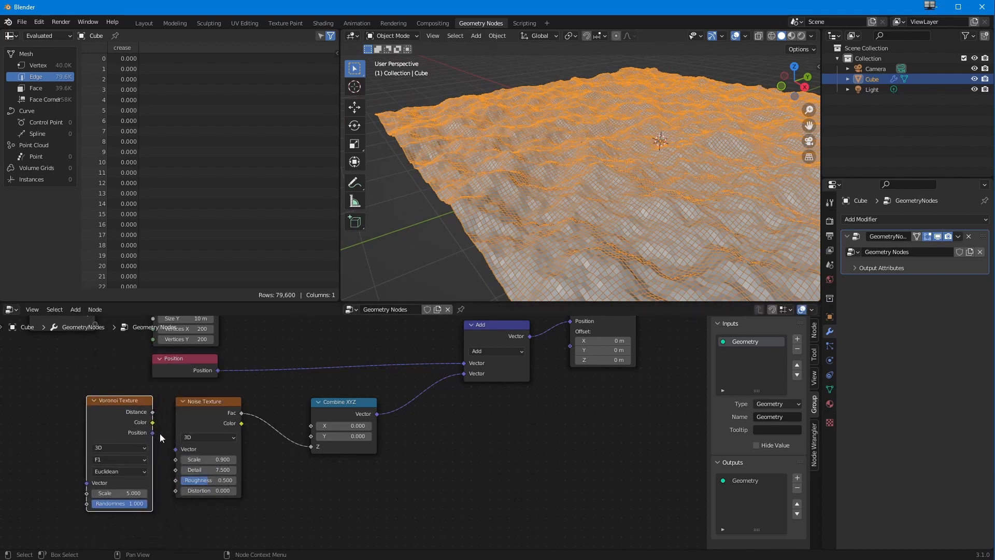
pyautogui.moveTo(153, 411); pyautogui.dragTo(311, 446)
pyautogui.moveTo(206, 418); pyautogui.dragTo(211, 496)
# Step: Set the Voronoi Texture's Scale to 0.9, reduce it to 0.8, and examine the terrain
pyautogui.moveTo(133, 493); pyautogui.dragTo(98, 493)
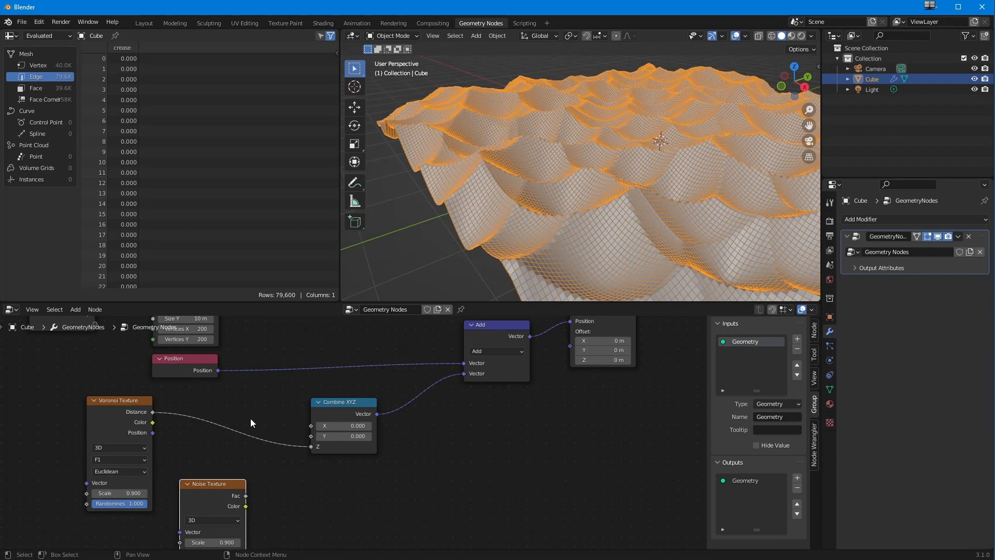
pyautogui.scroll(-3, 453, 242)
pyautogui.moveTo(452, 243); pyautogui.dragTo(427, 263, button='middle')
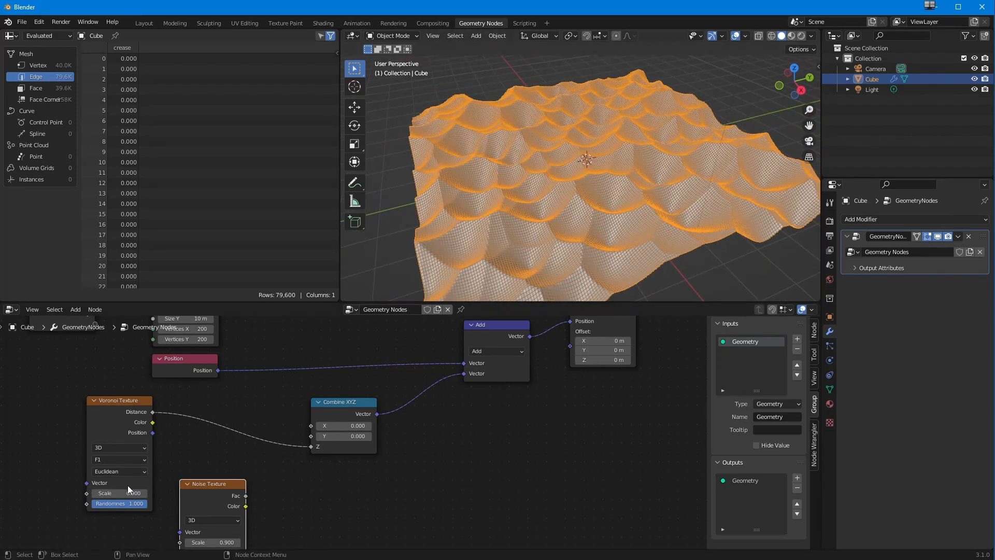
pyautogui.moveTo(128, 493); pyautogui.dragTo(111, 492)
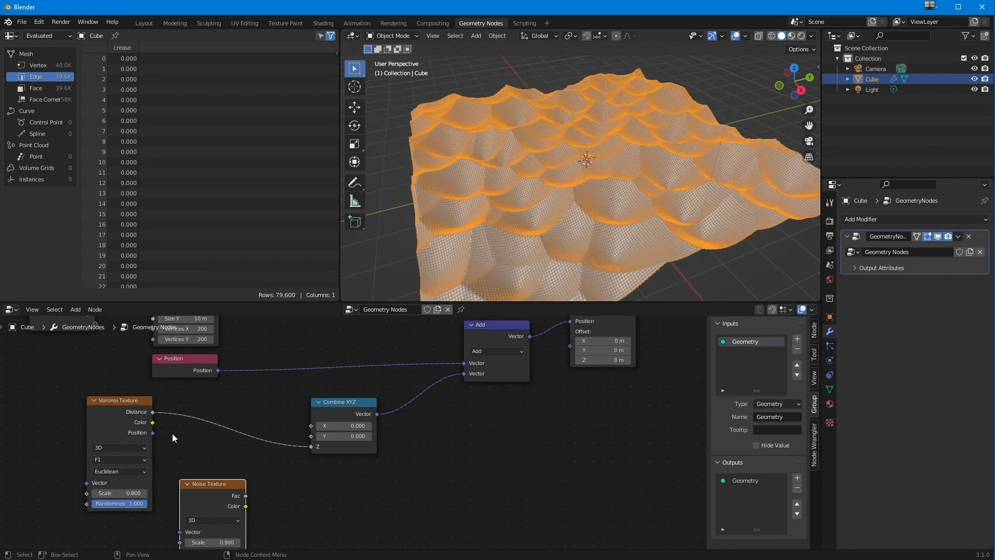
# Step: Try the Voronoi Texture's Position output, followed by its Color output, as the Combine XYZ node's Z input
pyautogui.moveTo(152, 433); pyautogui.dragTo(311, 446)
pyautogui.moveTo(518, 243); pyautogui.dragTo(498, 221, button='middle')
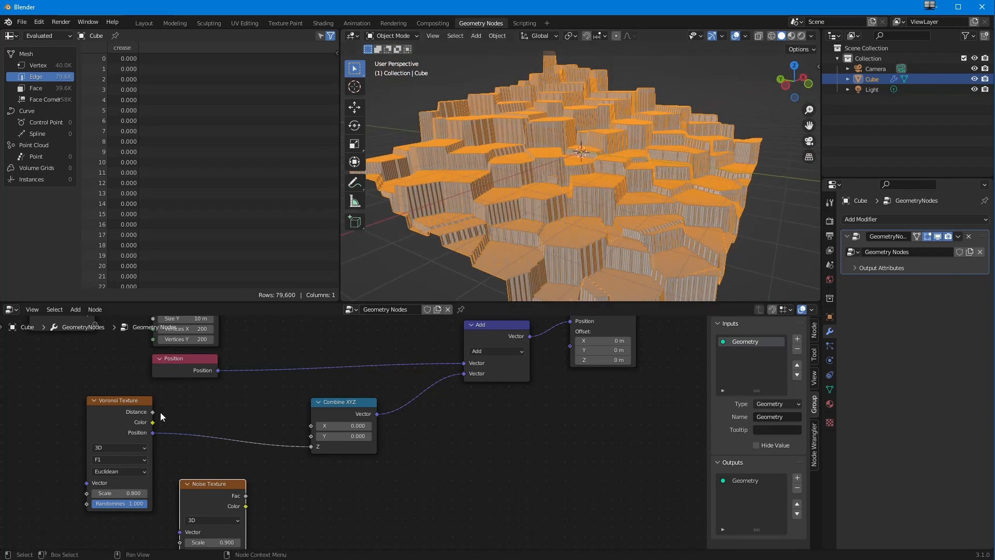
pyautogui.moveTo(153, 421); pyautogui.dragTo(312, 446)
pyautogui.moveTo(534, 270); pyautogui.dragTo(430, 242, button='middle')
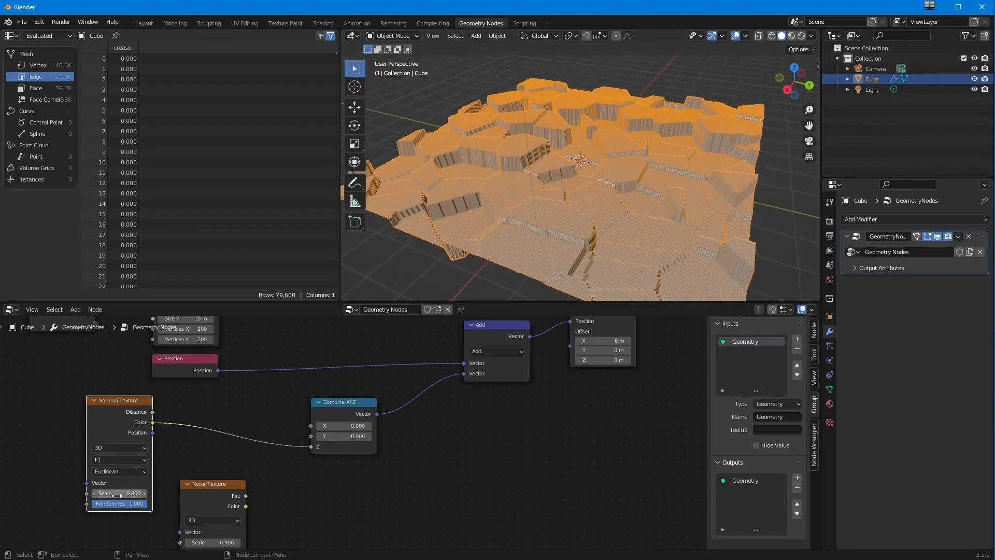
# Step: Set the Voronoi Texture's Scale to 0.7 and its Randomness to 0.892
pyautogui.moveTo(121, 492); pyautogui.dragTo(102, 492)
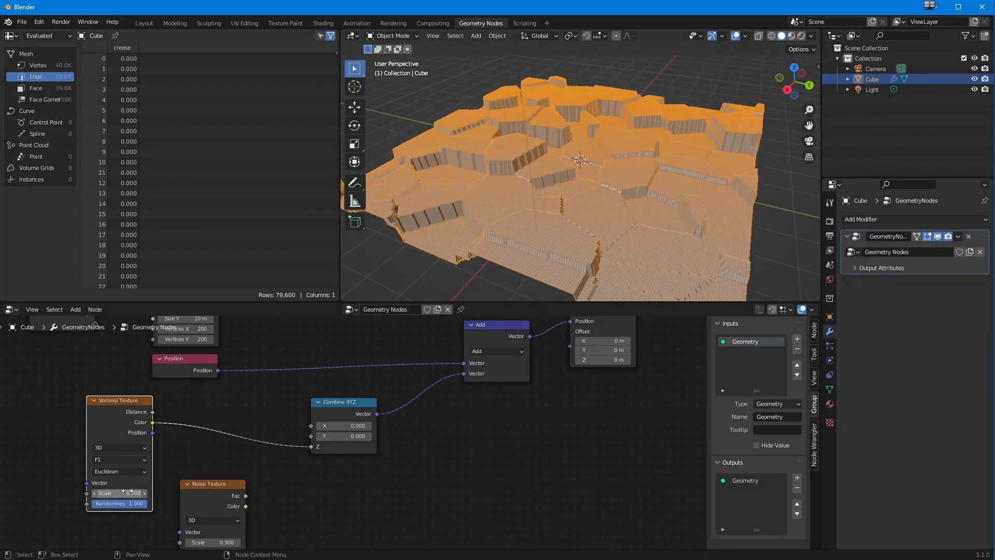
pyautogui.moveTo(546, 194); pyautogui.dragTo(518, 188, button='middle')
pyautogui.moveTo(128, 508)
pyautogui.mouseDown()
pyautogui.moveTo(72, 505)
pyautogui.moveTo(129, 511)
pyautogui.mouseUp()
pyautogui.moveTo(510, 210); pyautogui.dragTo(456, 258, button='middle')
# Step: Reconnect the Noise Texture's Fac output to Combine XYZ's Z input, delete the Voronoi Texture node, and move the Noise Texture back
pyautogui.moveTo(136, 400); pyautogui.dragTo(135, 394)
pyautogui.moveTo(247, 496); pyautogui.dragTo(327, 447)
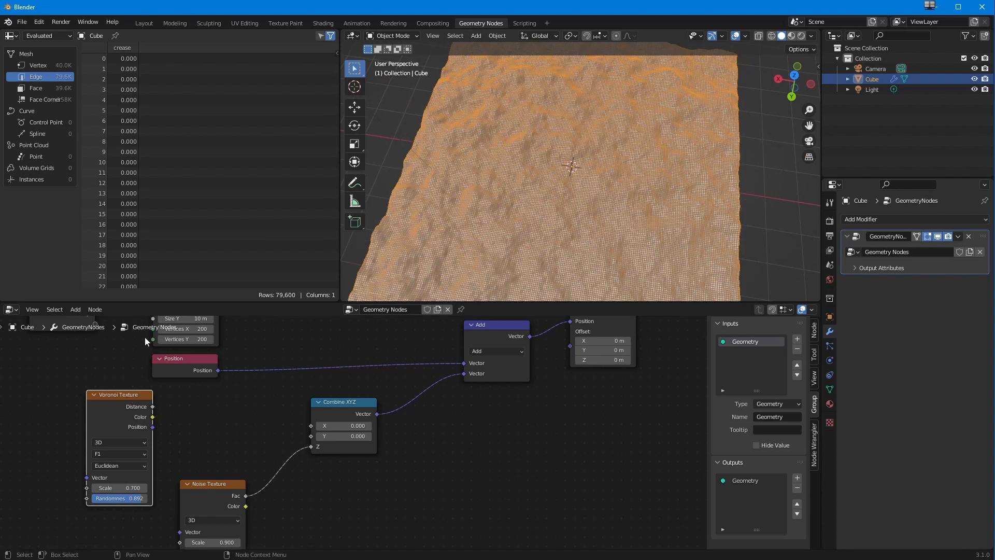
pyautogui.moveTo(100, 471)
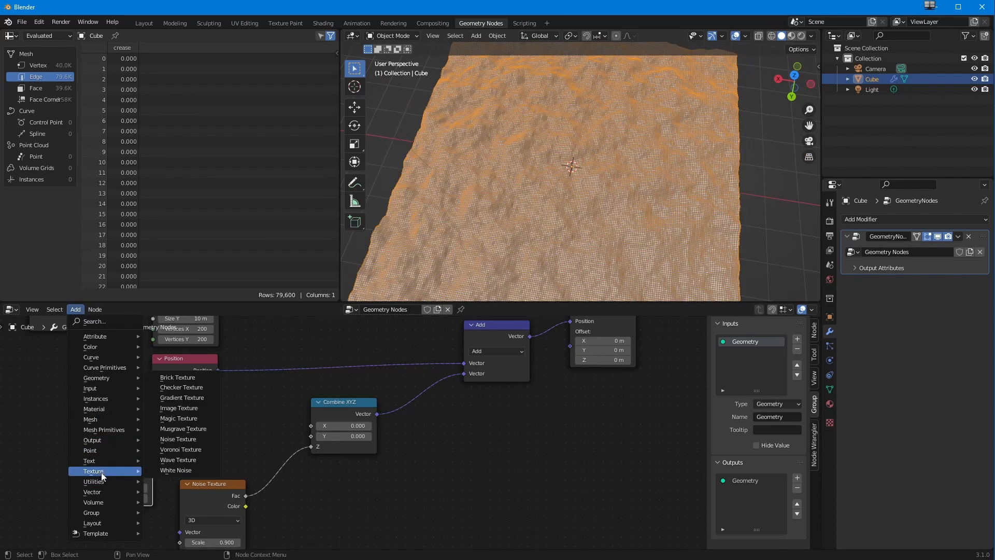
pyautogui.click(18, 433)
pyautogui.click(123, 393)
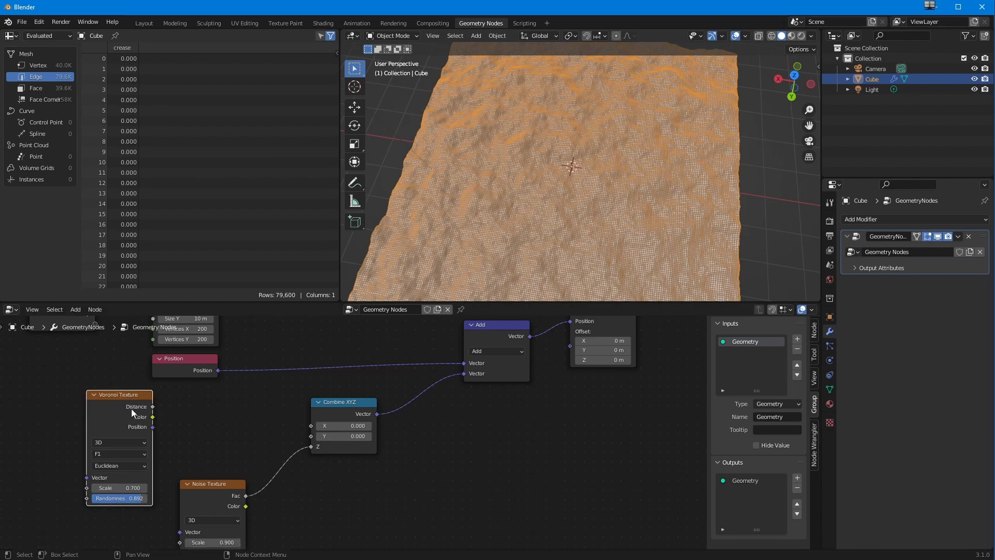
pyautogui.press('x')
pyautogui.moveTo(204, 483); pyautogui.dragTo(182, 417)
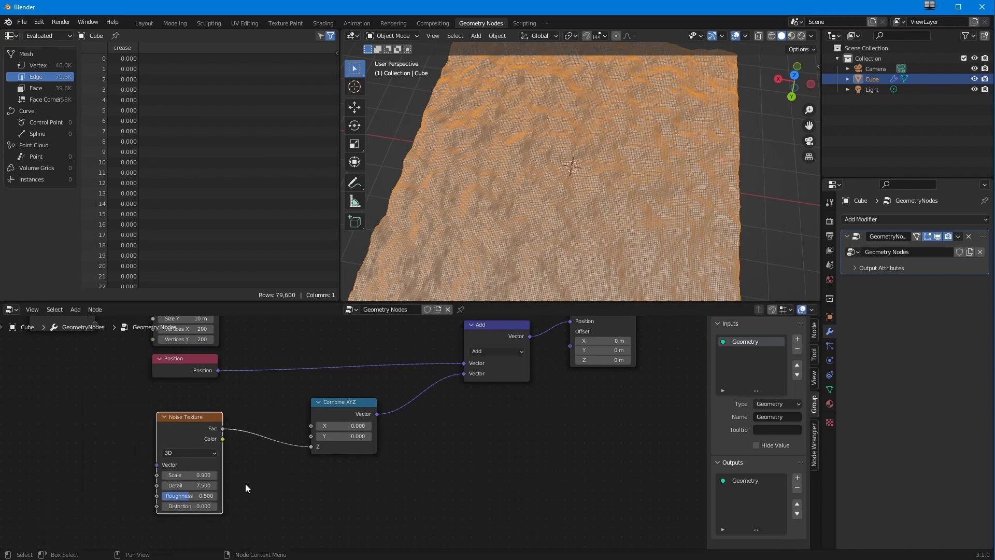
# Step: Set the Noise Texture's Scale to 0.7, Detail to 4.1 and Roughness to 0.358
pyautogui.scroll(-1, 254, 512)
pyautogui.moveTo(460, 215); pyautogui.dragTo(490, 205, button='middle')
pyautogui.moveTo(199, 472); pyautogui.dragTo(226, 465)
pyautogui.scroll(-4, 483, 222)
pyautogui.moveTo(487, 223)
pyautogui.mouseDown(button='middle')
pyautogui.moveTo(466, 233)
pyautogui.moveTo(496, 216)
pyautogui.moveTo(502, 229)
pyautogui.mouseUp(button='middle')
pyautogui.scroll(3, 472, 219)
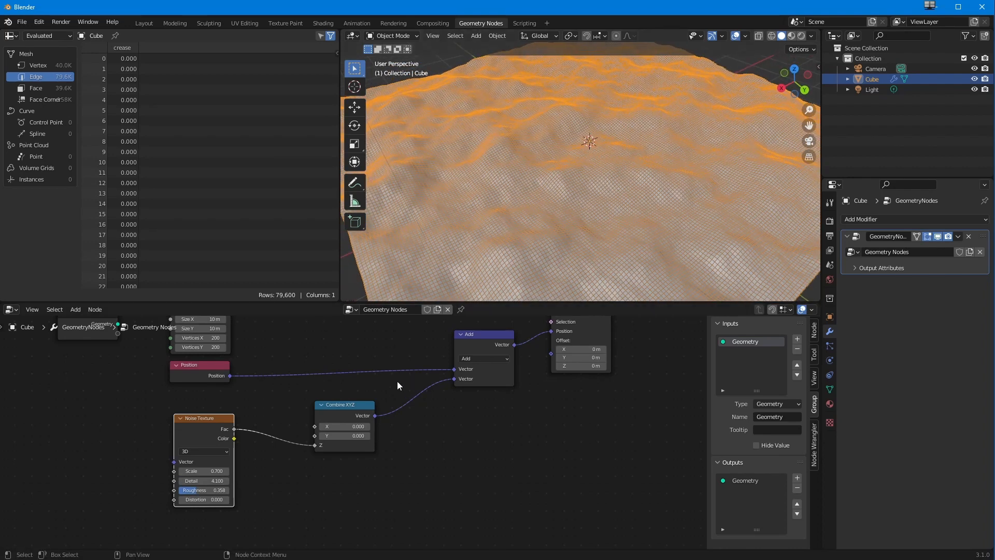
# Step: Move the Combine XYZ and Noise Texture nodes closer to the Add node, and nudge the Position node
pyautogui.moveTo(348, 409); pyautogui.dragTo(404, 395)
pyautogui.moveTo(204, 419); pyautogui.dragTo(299, 421)
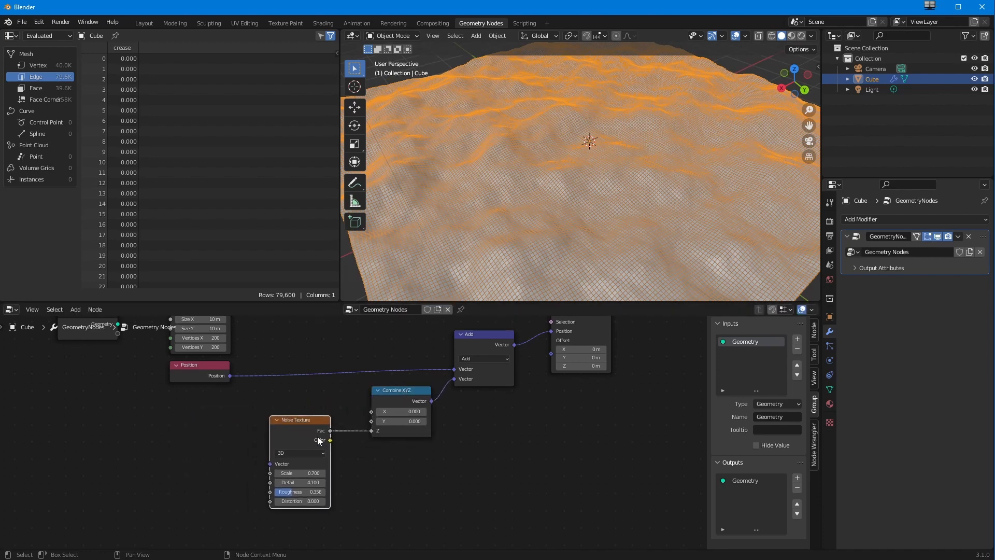
pyautogui.moveTo(504, 213); pyautogui.dragTo(471, 234, button='middle')
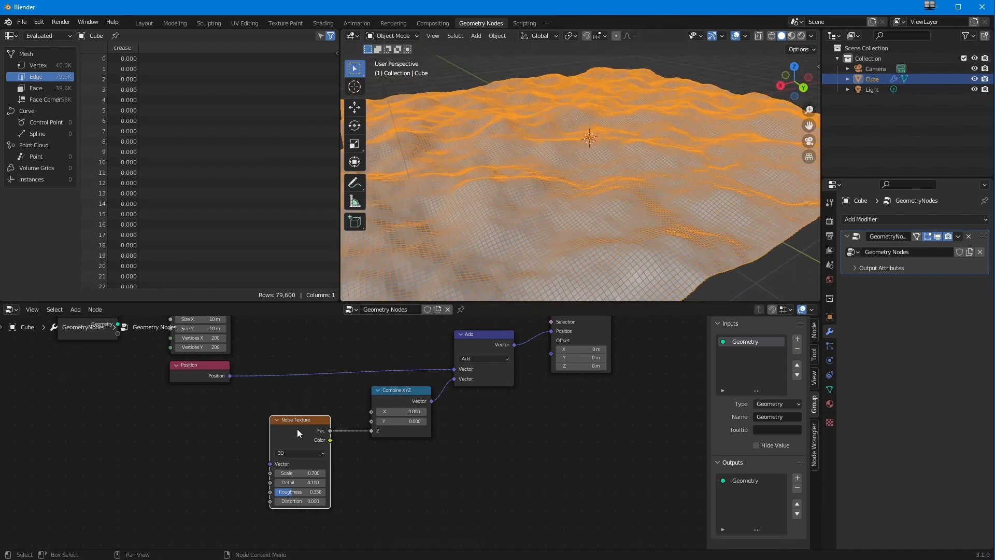
pyautogui.moveTo(298, 432); pyautogui.dragTo(308, 430)
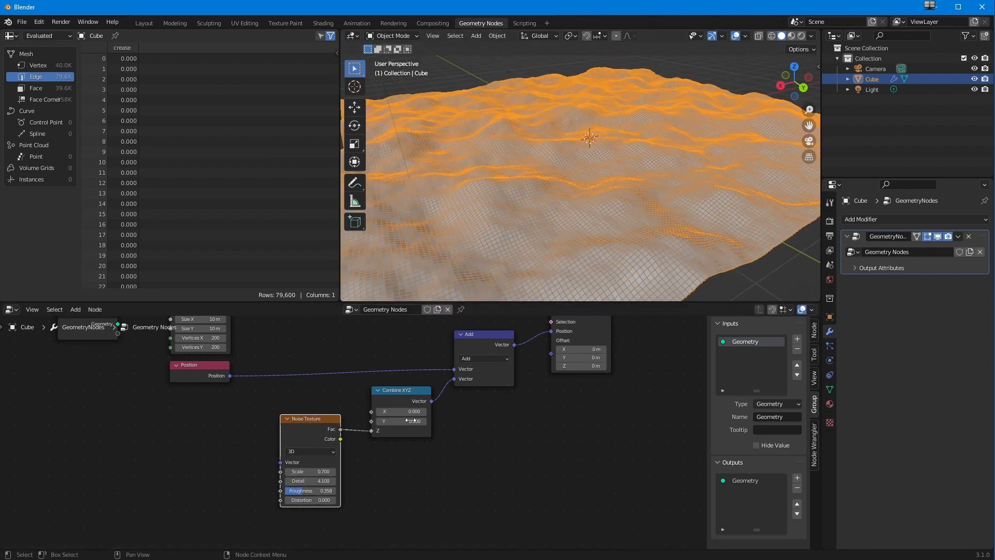
pyautogui.moveTo(489, 225); pyautogui.dragTo(544, 213, button='middle')
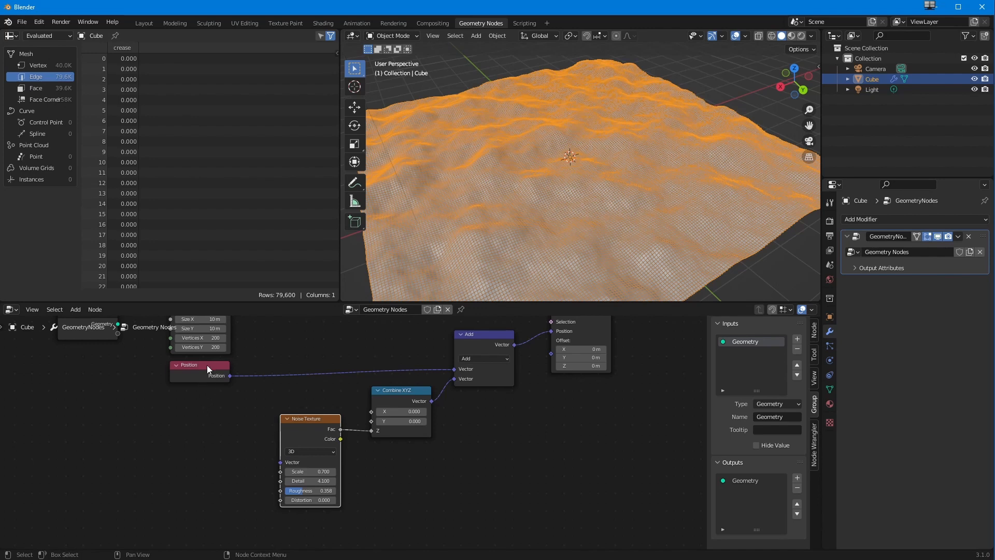
pyautogui.moveTo(204, 365)
pyautogui.mouseDown()
pyautogui.moveTo(165, 365)
pyautogui.moveTo(210, 366)
pyautogui.mouseUp()
# Step: Spread out the whole node tree so there is free space between the Position node and the Noise Texture node
pyautogui.press('Home')
pyautogui.moveTo(653, 349); pyautogui.dragTo(668, 338)
pyautogui.moveTo(533, 346); pyautogui.dragTo(615, 339)
pyautogui.moveTo(446, 381); pyautogui.dragTo(550, 373)
pyautogui.moveTo(215, 360); pyautogui.dragTo(187, 355)
pyautogui.moveTo(120, 368); pyautogui.dragTo(70, 371)
pyautogui.moveTo(207, 413); pyautogui.dragTo(178, 411)
pyautogui.moveTo(373, 427); pyautogui.dragTo(473, 423)
pyautogui.moveTo(304, 449); pyautogui.dragTo(406, 449)
pyautogui.scroll(3, 358, 442)
pyautogui.moveTo(352, 452); pyautogui.dragTo(349, 416, button='middle')
pyautogui.scroll(1, 347, 452)
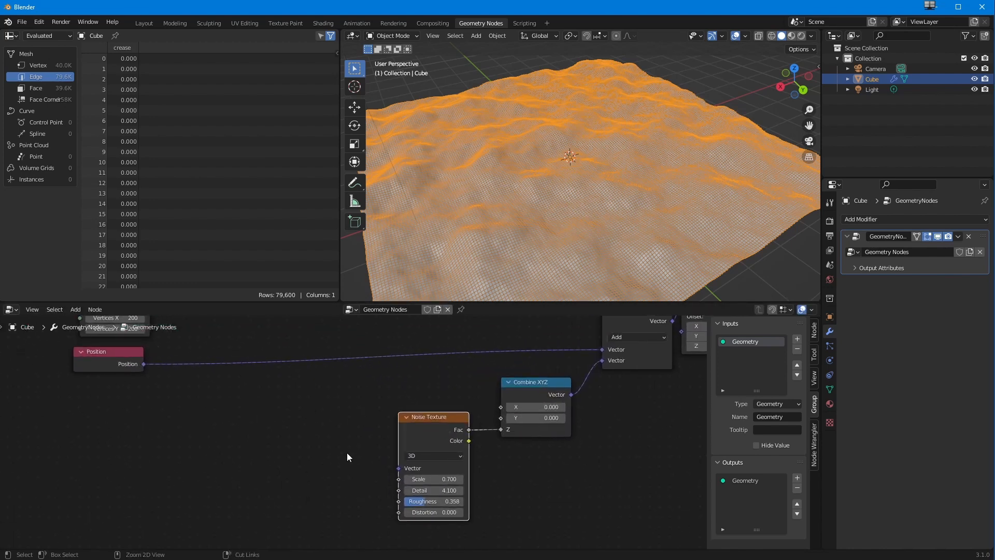
pyautogui.scroll(-1, 408, 433)
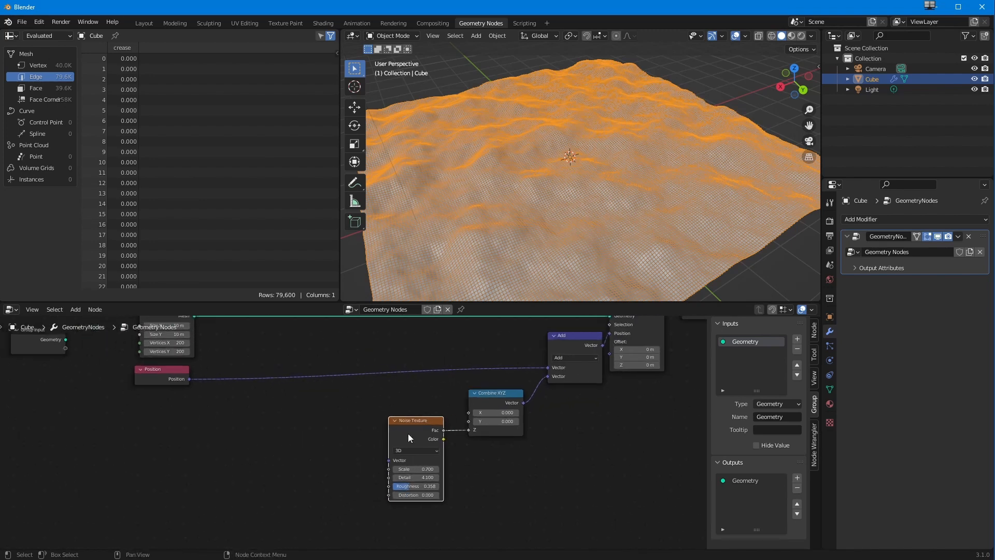
# Step: Add a Vector Math node in front of the Noise Texture node and set its operation to Multiply
pyautogui.click(75, 314)
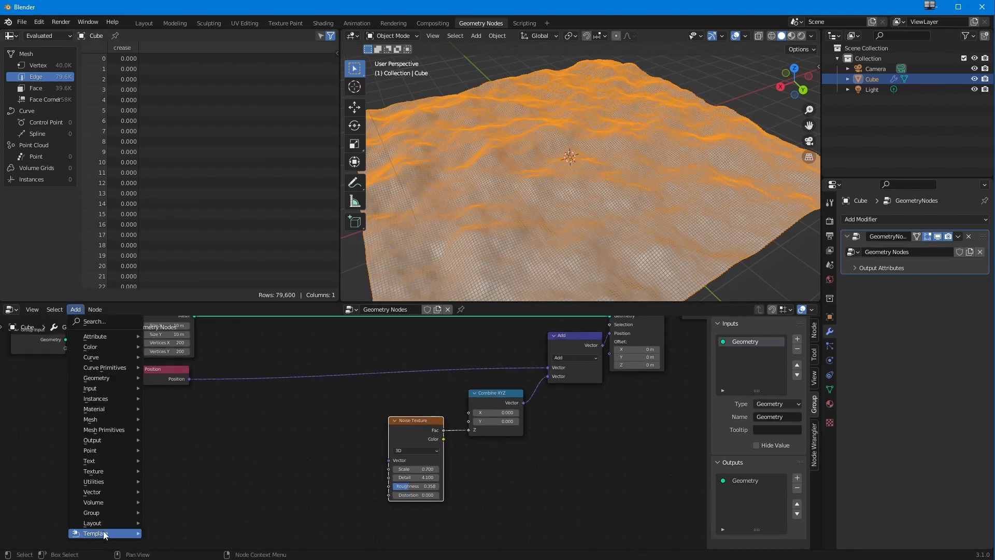
pyautogui.moveTo(125, 492)
pyautogui.click(169, 522)
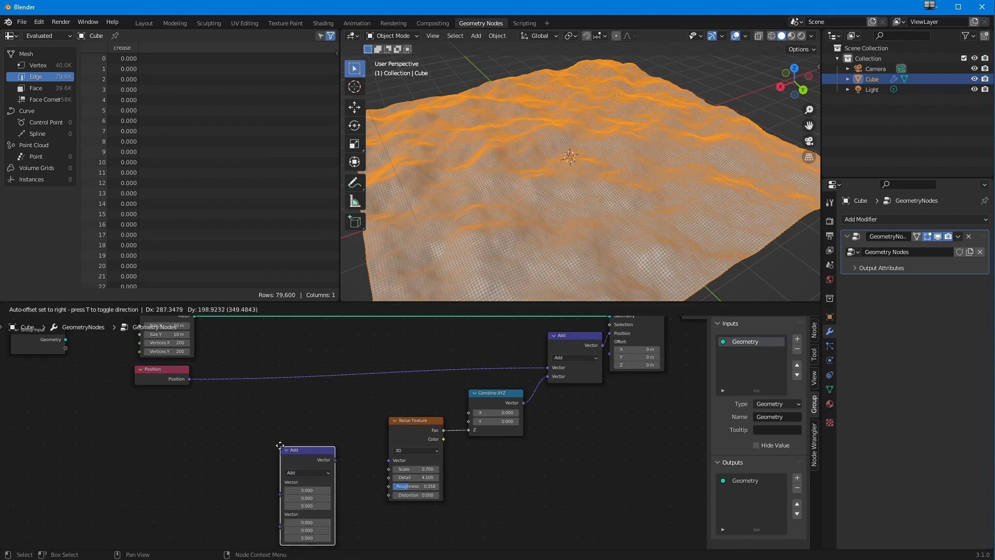
pyautogui.click(305, 446)
pyautogui.click(304, 446)
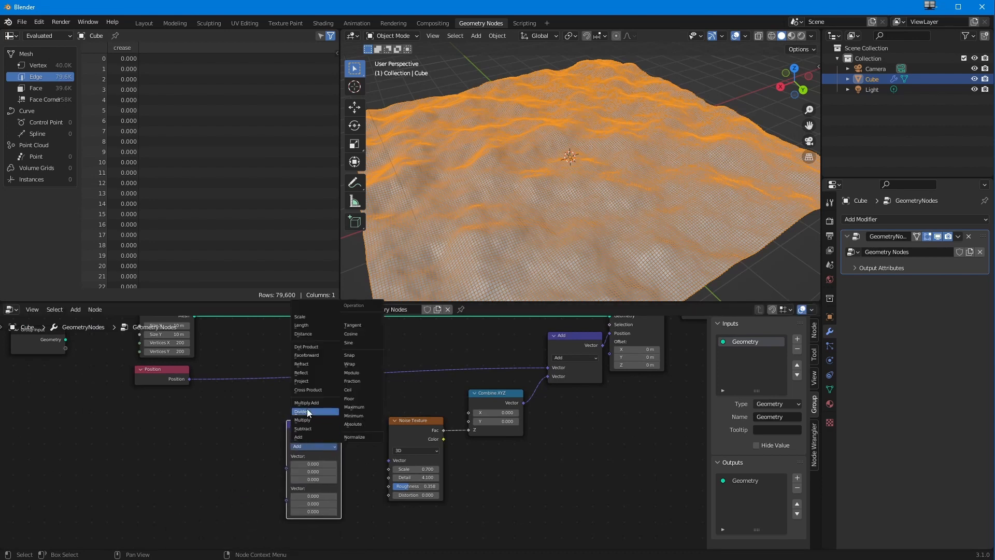
pyautogui.click(302, 419)
pyautogui.scroll(3, 275, 425)
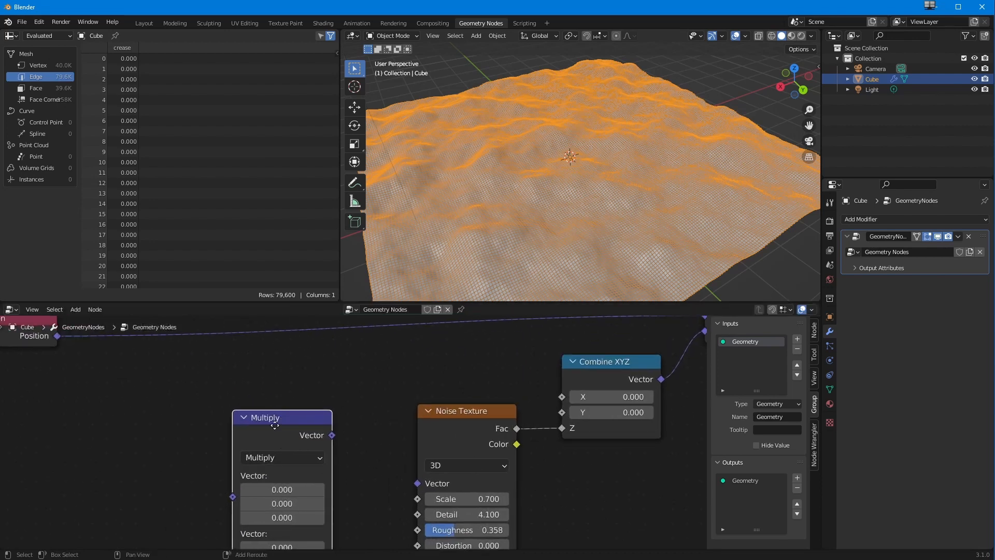
pyautogui.moveTo(275, 425); pyautogui.dragTo(293, 364, button='middle')
# Step: Set the Multiply node's second vector to 1, 1, 1 and connect its Vector output to the Noise Texture's Vector input
pyautogui.click(298, 486)
pyautogui.write('1')
pyautogui.press('Return')
pyautogui.click(298, 501)
pyautogui.write('1')
pyautogui.press('Return')
pyautogui.click(297, 515)
pyautogui.write('1')
pyautogui.press('Return')
pyautogui.moveTo(351, 375); pyautogui.dragTo(436, 423)
# Step: Set all three components of the Multiply node's first vector to 1
pyautogui.click(300, 429)
pyautogui.write('1')
pyautogui.press('Return')
pyautogui.click(300, 442)
pyautogui.write('1')
pyautogui.press('Return')
pyautogui.click(302, 456)
pyautogui.write('1')
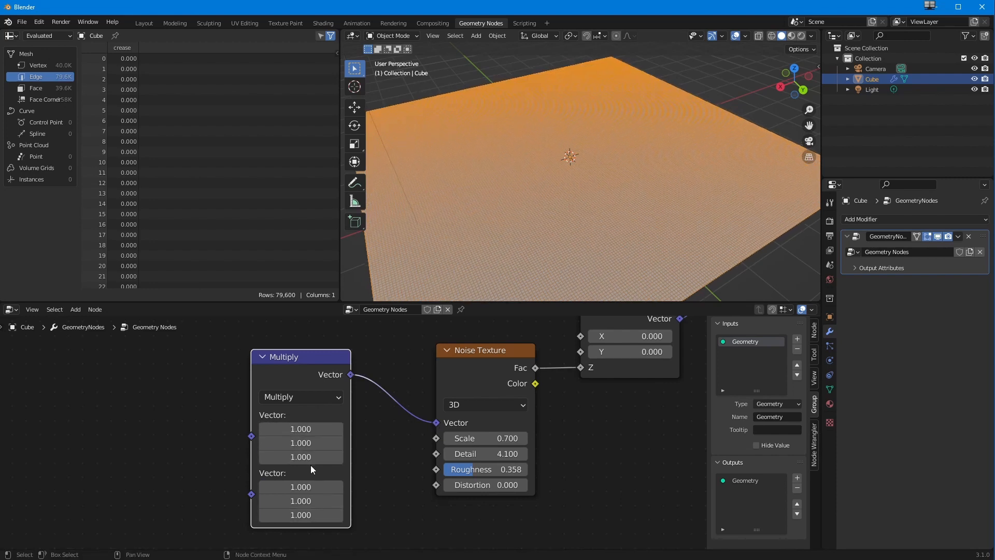
pyautogui.click(287, 430)
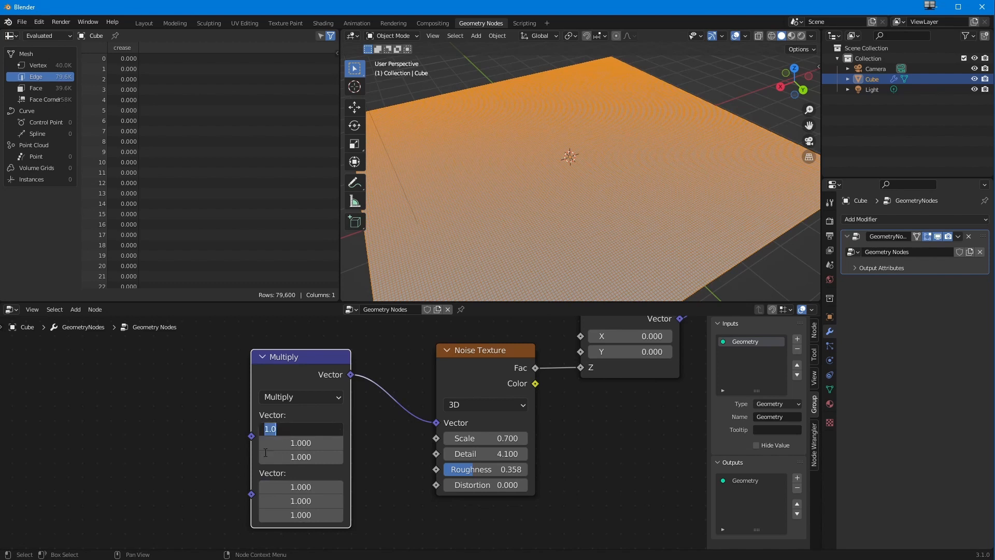
pyautogui.click(173, 454)
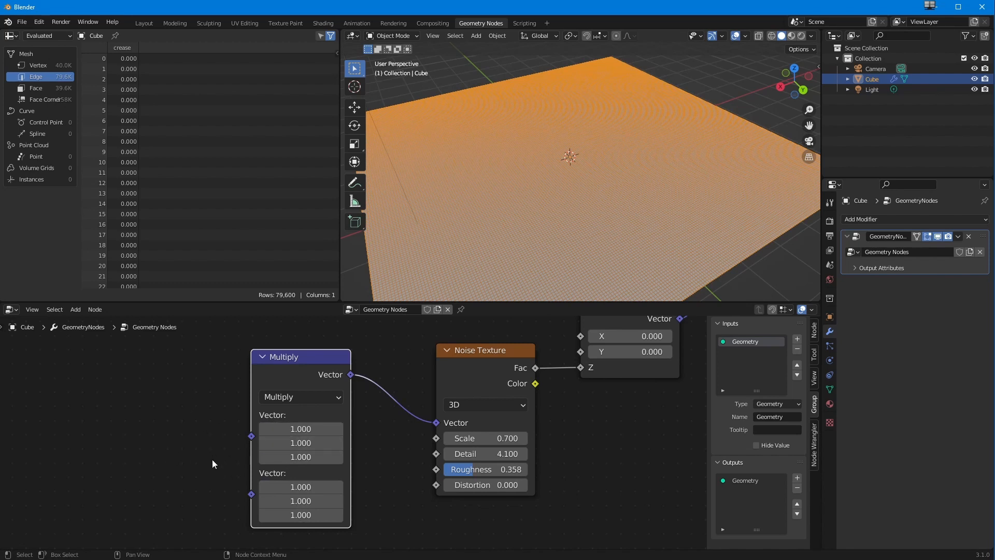
# Step: Connect the Position node's output to the Multiply node's first Vector input and tidy the Position node's placement
pyautogui.scroll(-3, 203, 446)
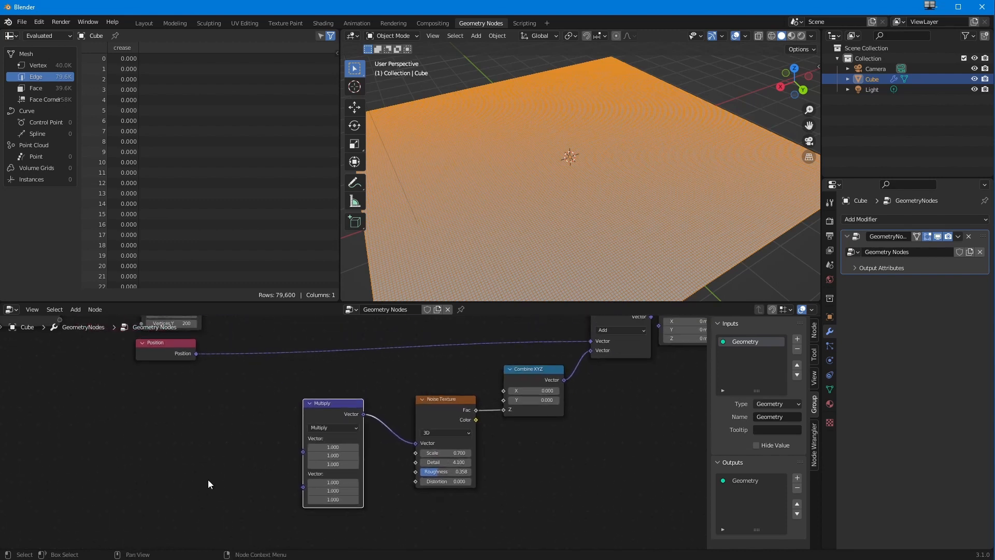
pyautogui.moveTo(196, 353); pyautogui.dragTo(303, 438)
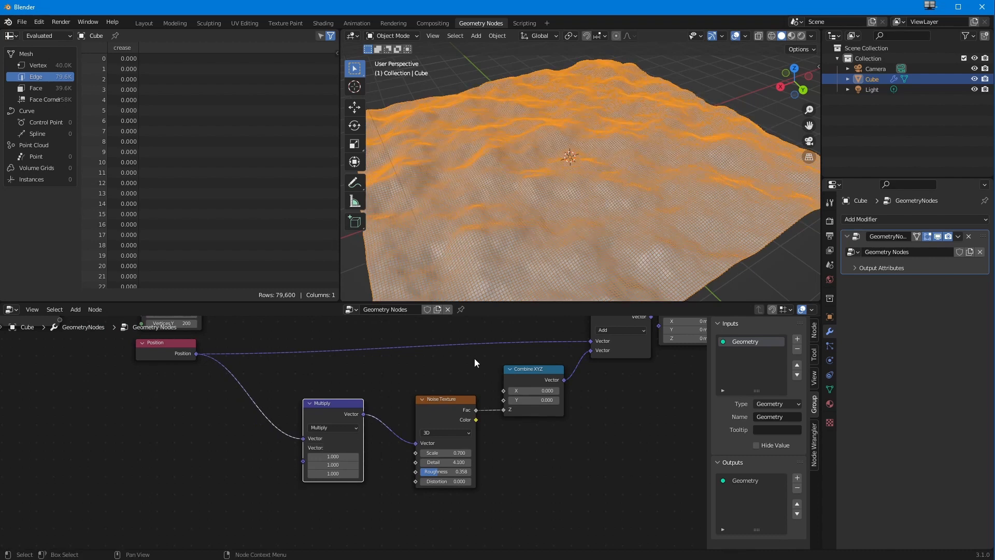
pyautogui.moveTo(166, 340); pyautogui.dragTo(173, 336)
pyautogui.scroll(-1, 291, 409)
pyautogui.moveTo(287, 408); pyautogui.dragTo(278, 429, button='middle')
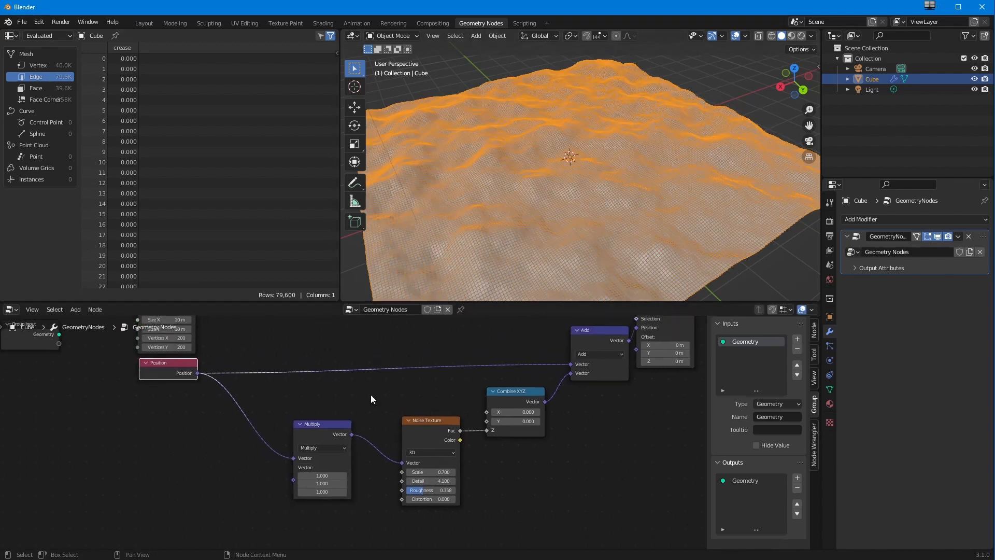
# Step: Disconnect Position from the Multiply node's first Vector input, and reconnect it
pyautogui.click(290, 457)
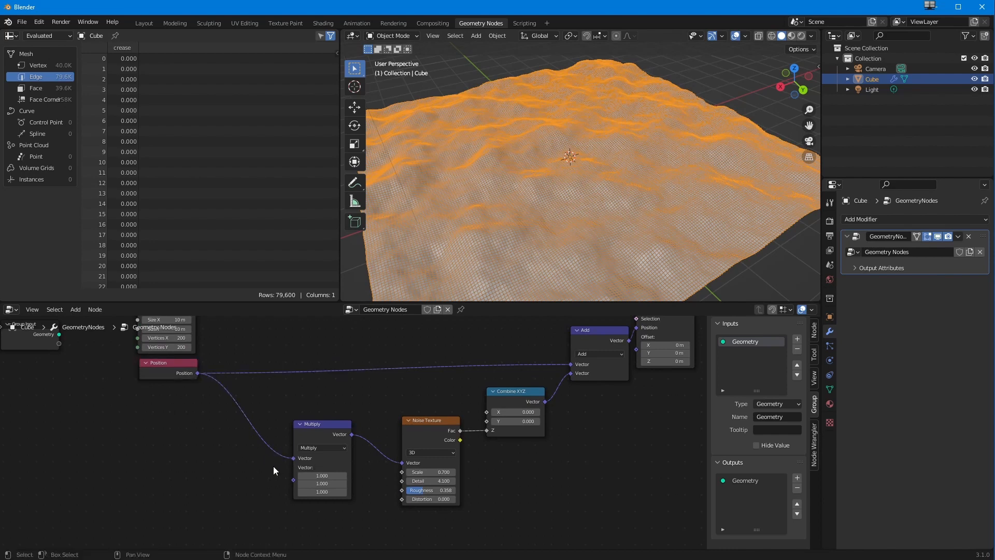
pyautogui.moveTo(291, 457); pyautogui.dragTo(264, 452)
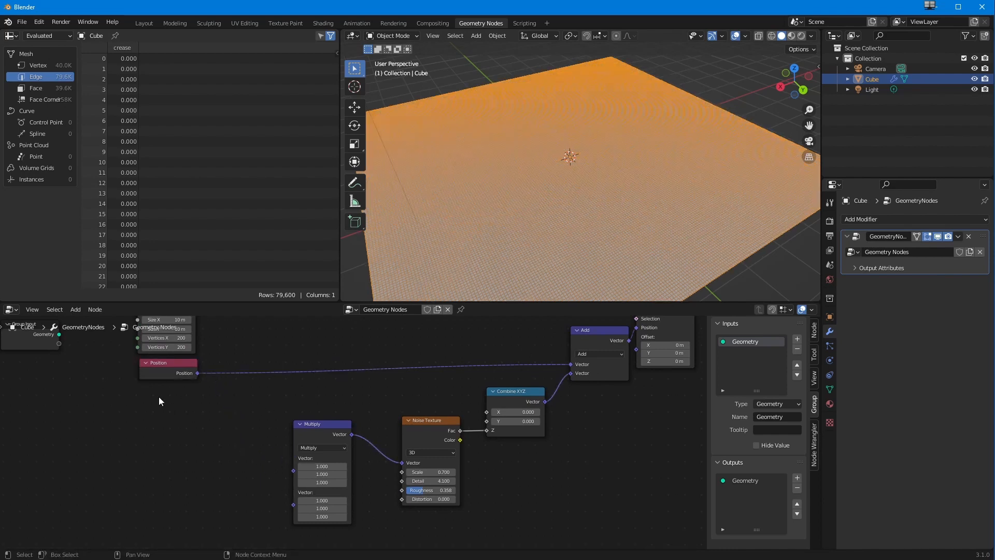
pyautogui.moveTo(197, 373); pyautogui.dragTo(293, 471)
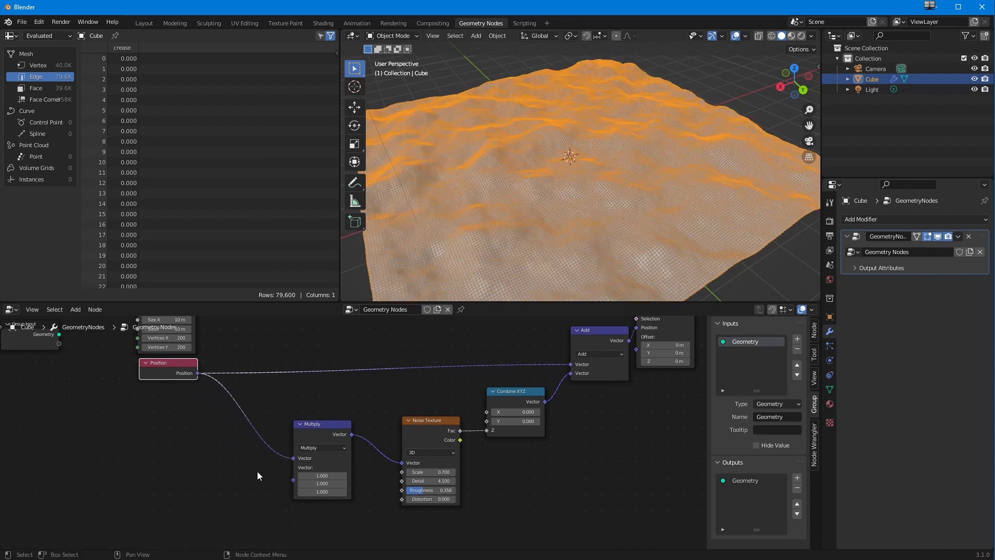
# Step: Try 1.7 for the X component of the Multiply node's second vector, and set it to 0.2
pyautogui.scroll(1, 310, 456)
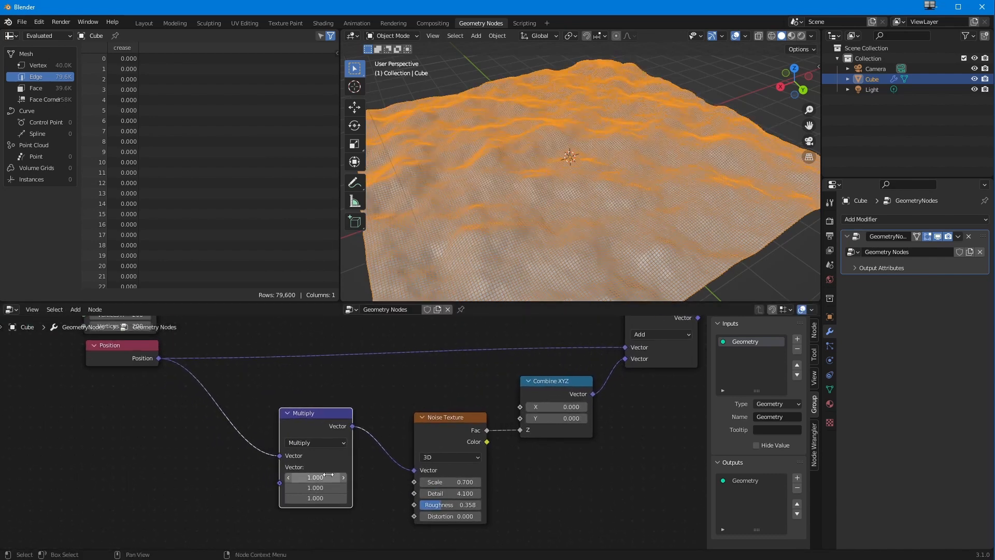
pyautogui.moveTo(318, 477)
pyautogui.mouseDown()
pyautogui.moveTo(357, 478)
pyautogui.moveTo(318, 477)
pyautogui.mouseUp()
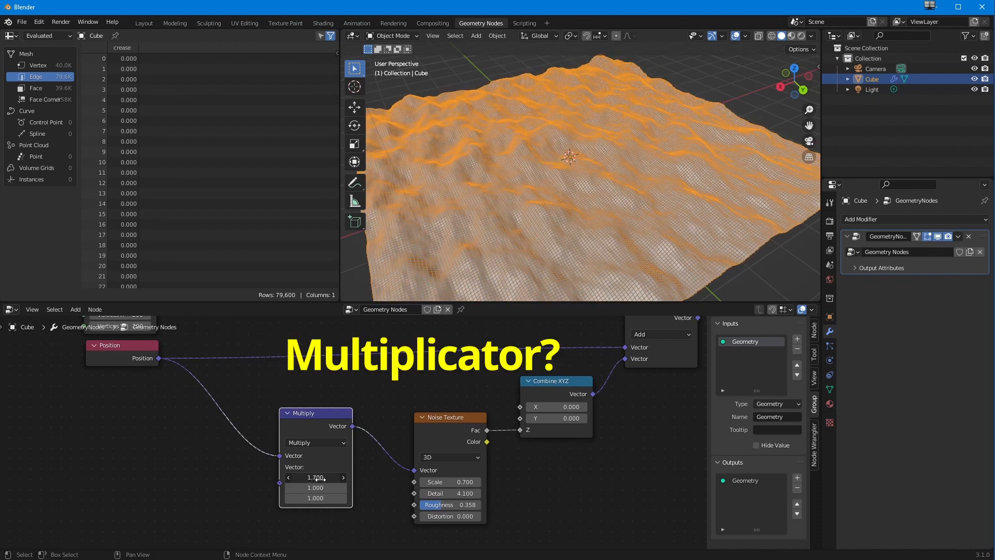
pyautogui.click(317, 478)
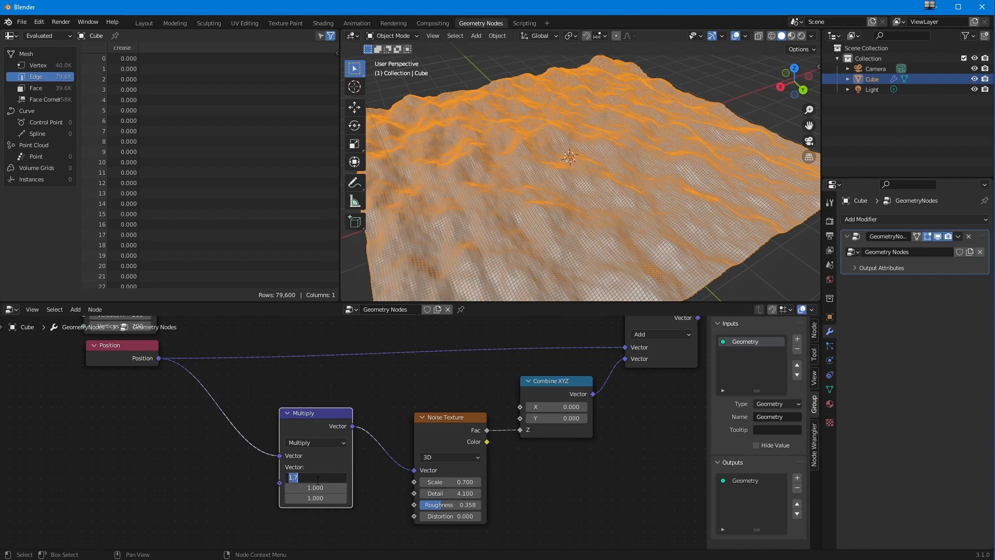
pyautogui.write('0.2')
pyautogui.press('Return')
pyautogui.moveTo(445, 274); pyautogui.dragTo(510, 245, button='middle')
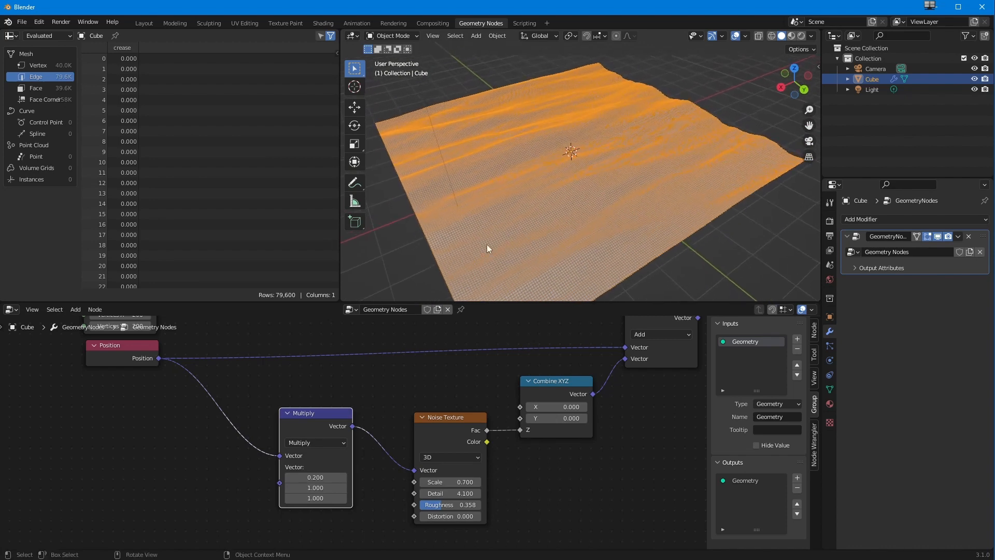
# Step: Restore the X component of the Multiply node's second vector to 1 and set its Y component to 0.2
pyautogui.click(319, 489)
pyautogui.click(317, 479)
pyautogui.moveTo(317, 479); pyautogui.dragTo(321, 480)
pyautogui.click(317, 488)
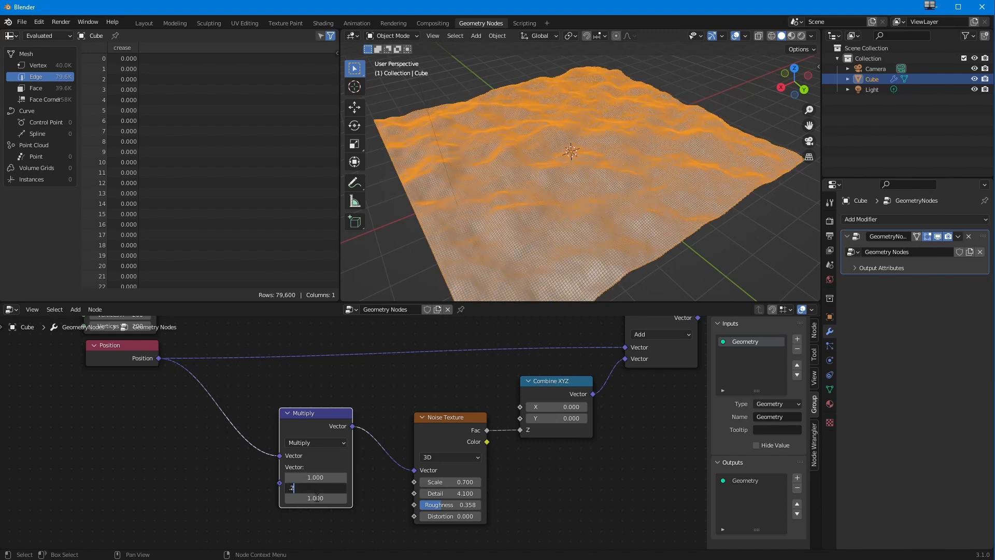
pyautogui.write('.2')
pyautogui.press('Return')
pyautogui.moveTo(469, 235); pyautogui.dragTo(497, 265, button='middle')
# Step: Try other Y values in the Multiply node's second vector, and restore Y to 1
pyautogui.moveTo(307, 488)
pyautogui.mouseDown()
pyautogui.moveTo(333, 493)
pyautogui.moveTo(315, 493)
pyautogui.mouseUp()
pyautogui.moveTo(319, 489); pyautogui.dragTo(336, 489)
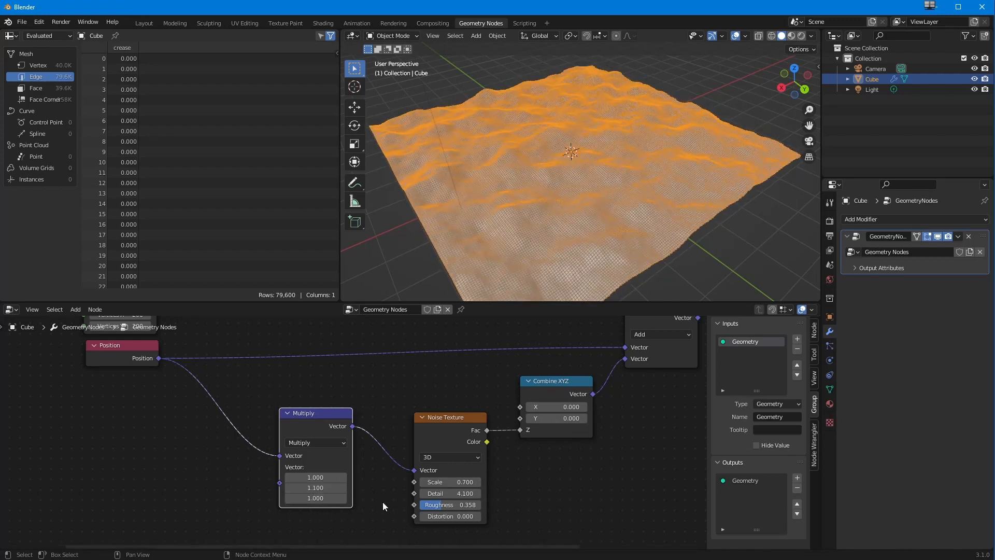
pyautogui.click(315, 488)
pyautogui.write('1')
pyautogui.press('Return')
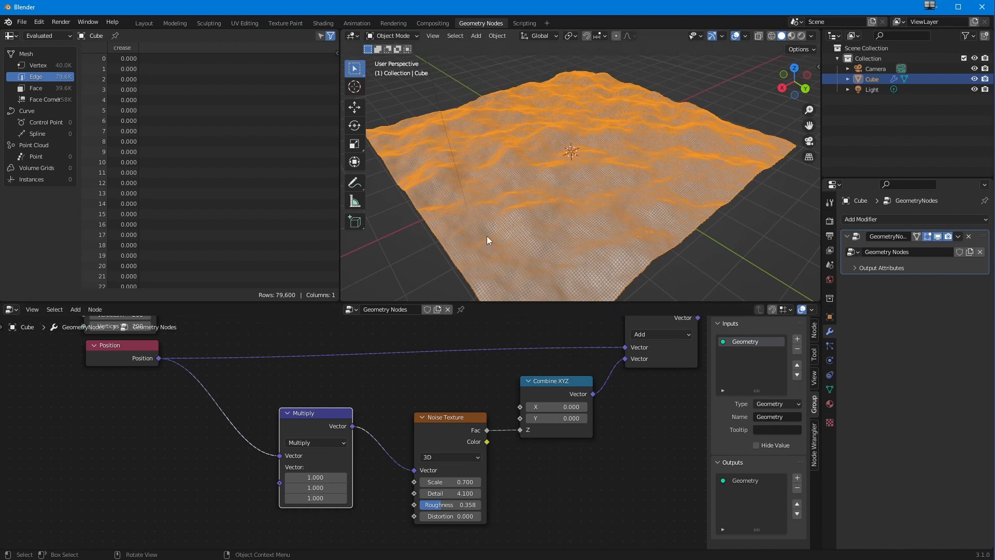
# Step: Set the Noise Texture's Scale to 1 and move it and the Multiply node toward Position, freeing space before Combine XYZ
pyautogui.scroll(3, 487, 237)
pyautogui.moveTo(443, 196); pyautogui.dragTo(438, 205, button='middle')
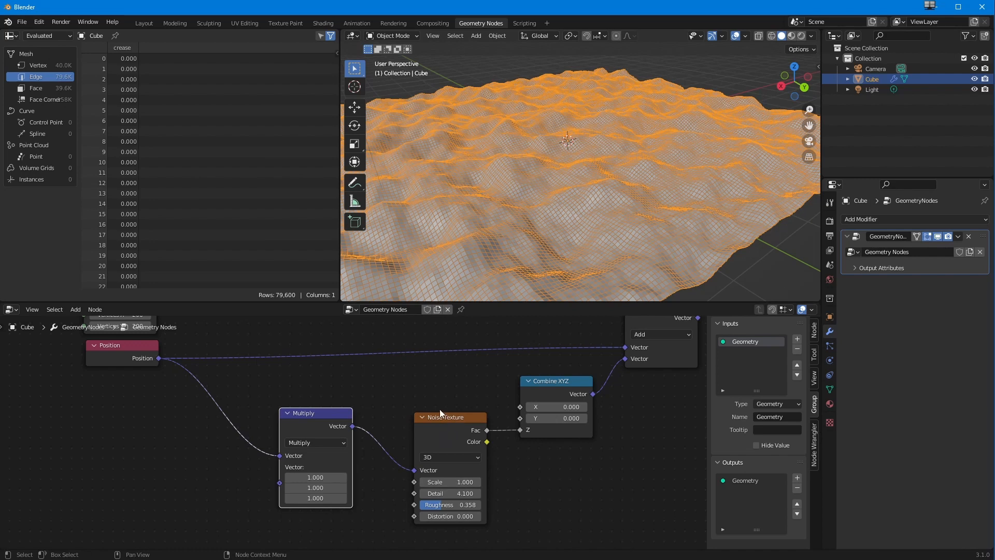
pyautogui.moveTo(308, 414); pyautogui.dragTo(263, 413)
pyautogui.moveTo(455, 417); pyautogui.dragTo(411, 417)
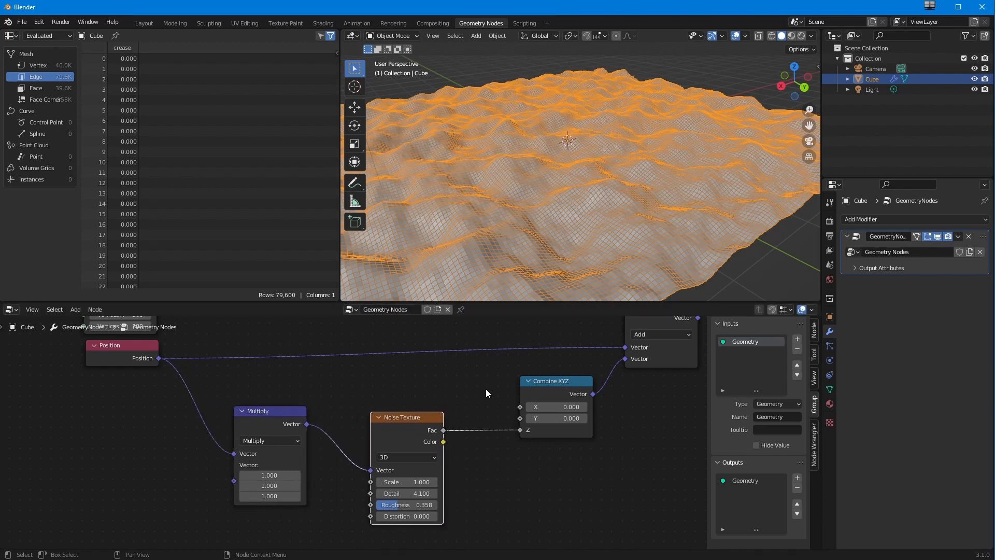
pyautogui.moveTo(537, 240); pyautogui.dragTo(483, 321, button='middle')
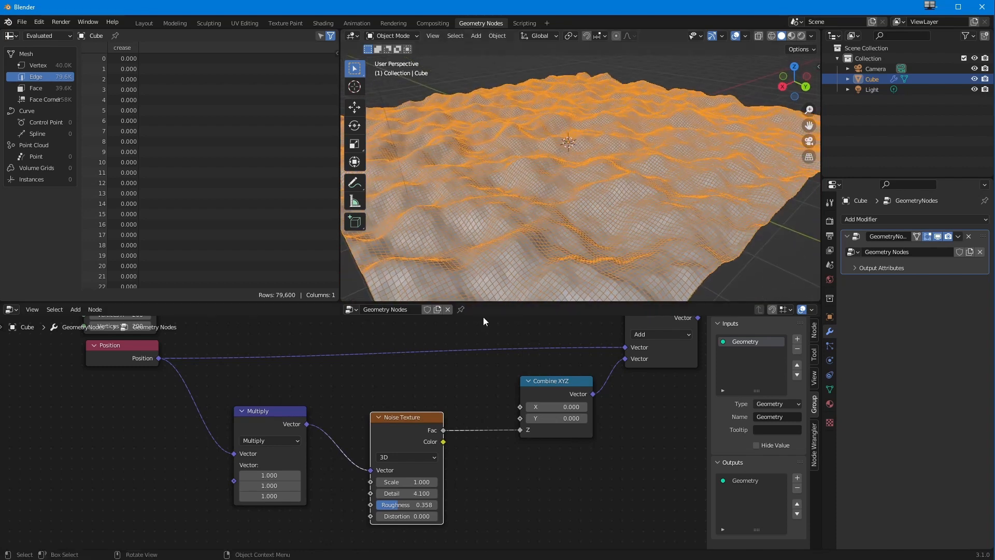
pyautogui.scroll(-2, 231, 430)
pyautogui.click(162, 363)
pyautogui.moveTo(371, 419); pyautogui.dragTo(351, 420)
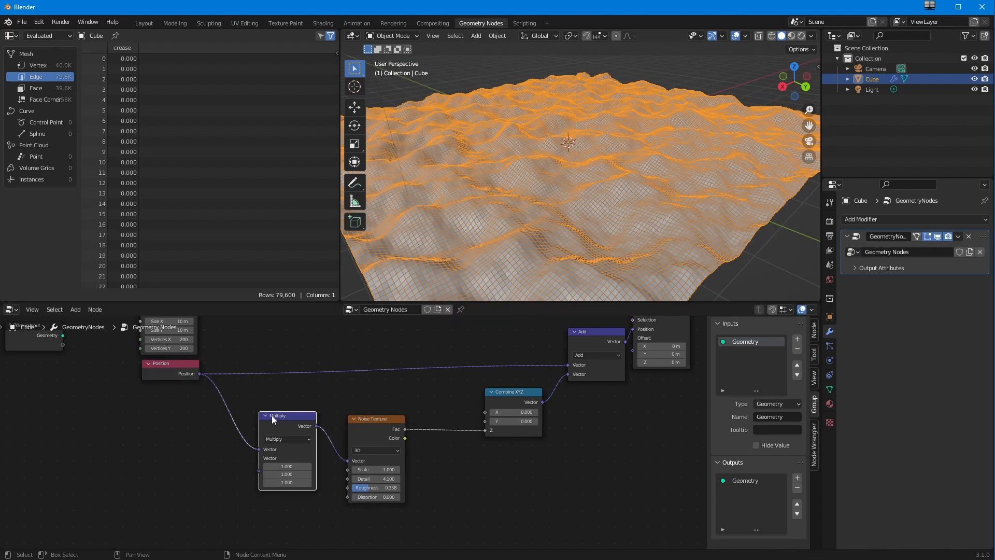
pyautogui.moveTo(271, 415); pyautogui.dragTo(249, 415)
pyautogui.moveTo(368, 418); pyautogui.dragTo(354, 422)
# Step: Add a Map Range node on the link between the Noise Texture's Fac output and Combine XYZ's Z input
pyautogui.click(76, 309)
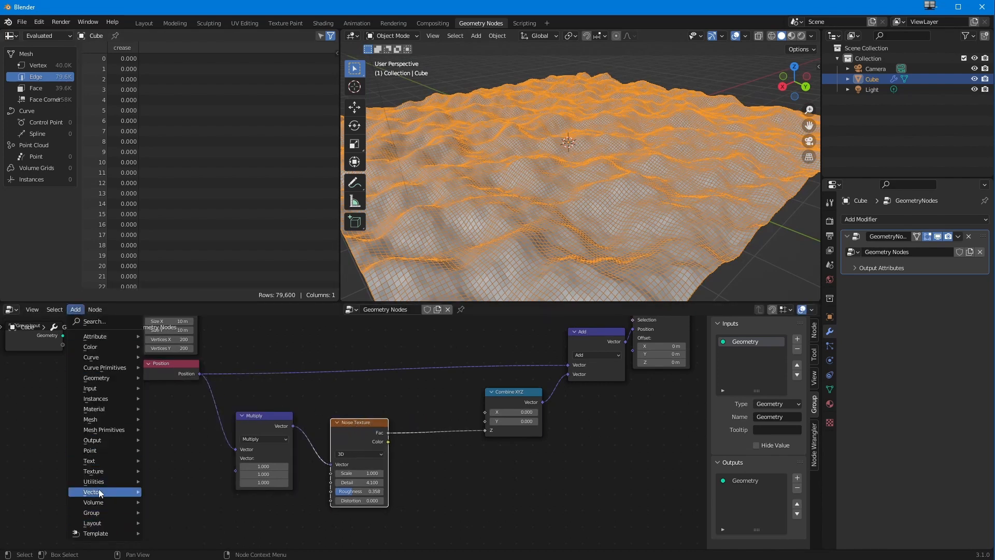
pyautogui.moveTo(97, 440)
pyautogui.moveTo(101, 486)
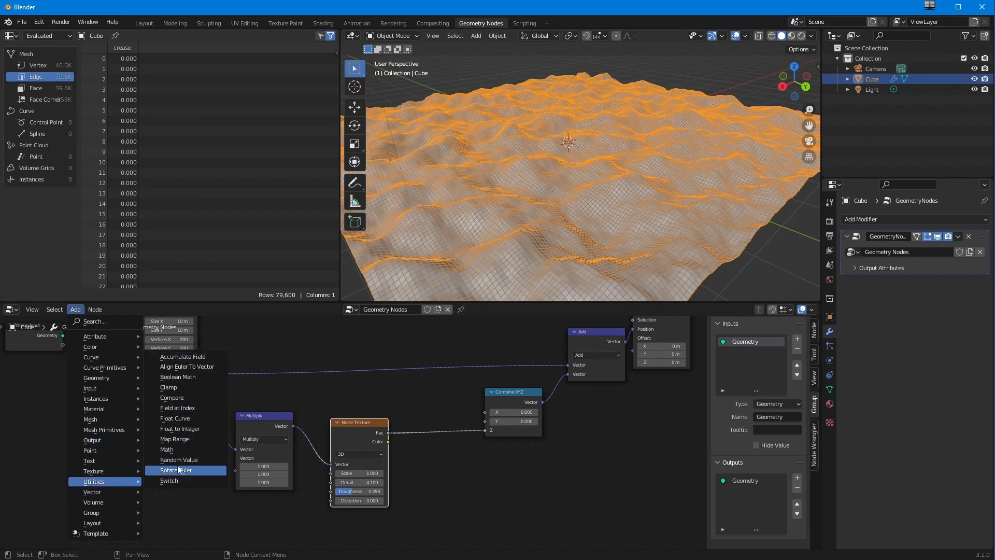
pyautogui.click(176, 440)
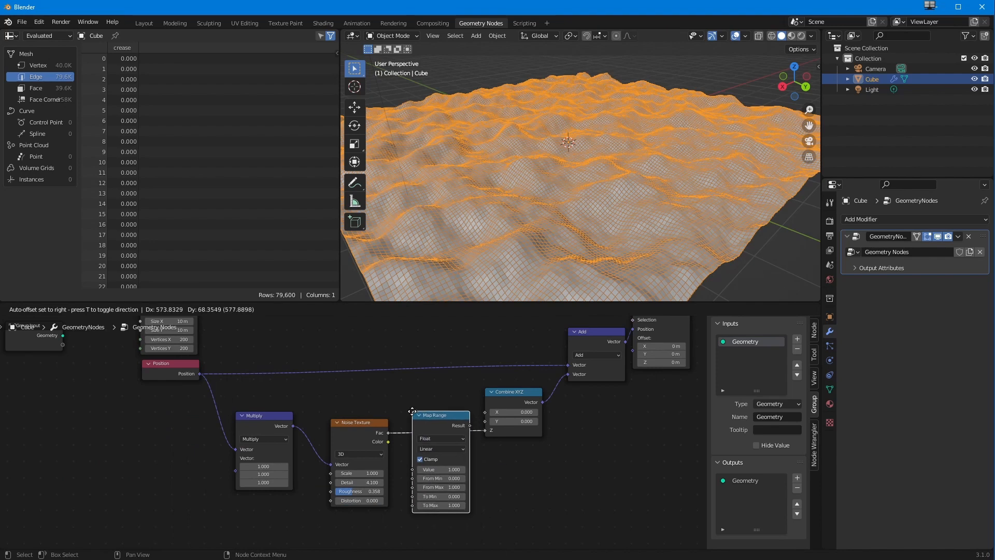
pyautogui.click(412, 411)
# Step: Set the Map Range node's From Max to 0.5 and inspect the terrain
pyautogui.keyDown('ctrl'); pyautogui.moveTo(415, 456); pyautogui.dragTo(357, 481, button='middle'); pyautogui.keyUp('ctrl')
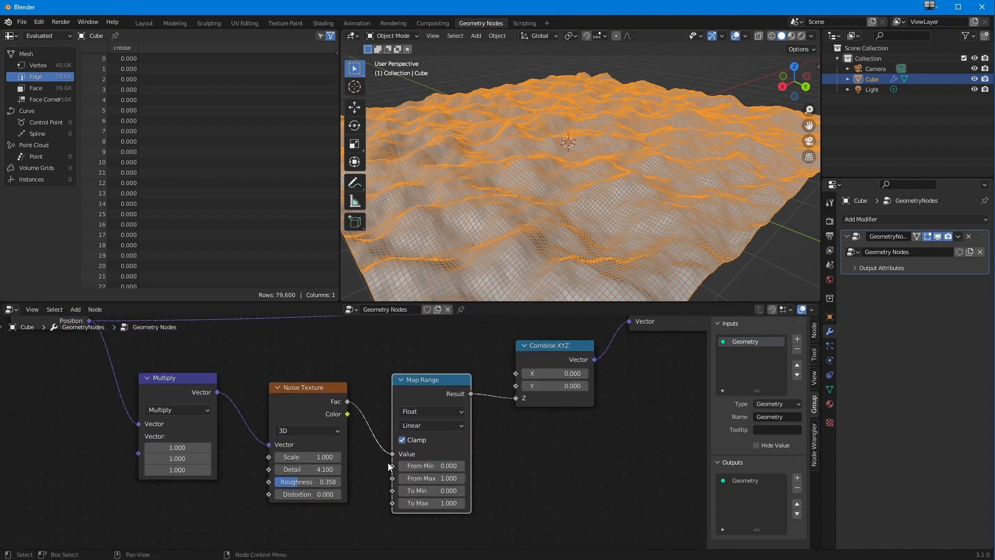
pyautogui.keyDown('ctrl'); pyautogui.moveTo(391, 512); pyautogui.dragTo(334, 453, button='middle'); pyautogui.keyUp('ctrl')
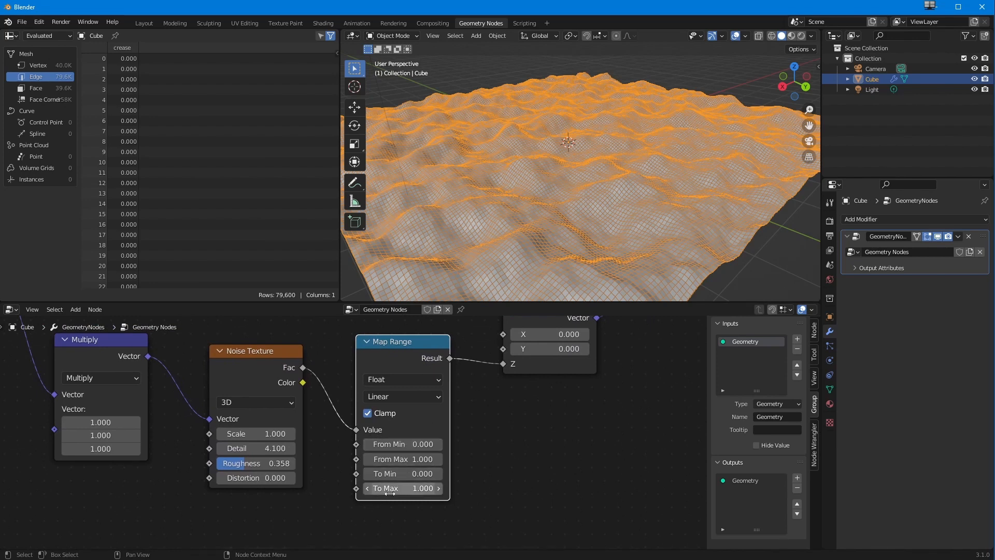
pyautogui.moveTo(404, 461)
pyautogui.mouseDown()
pyautogui.moveTo(381, 460)
pyautogui.moveTo(405, 462)
pyautogui.mouseUp()
pyautogui.click(405, 462)
pyautogui.write('0.5')
pyautogui.press('Return')
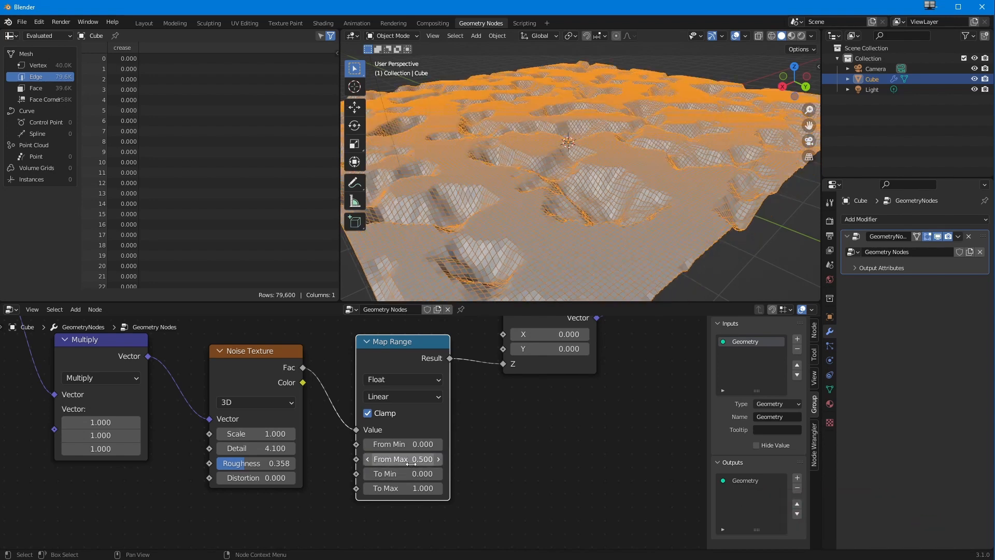
pyautogui.moveTo(500, 241); pyautogui.dragTo(469, 256, button='middle')
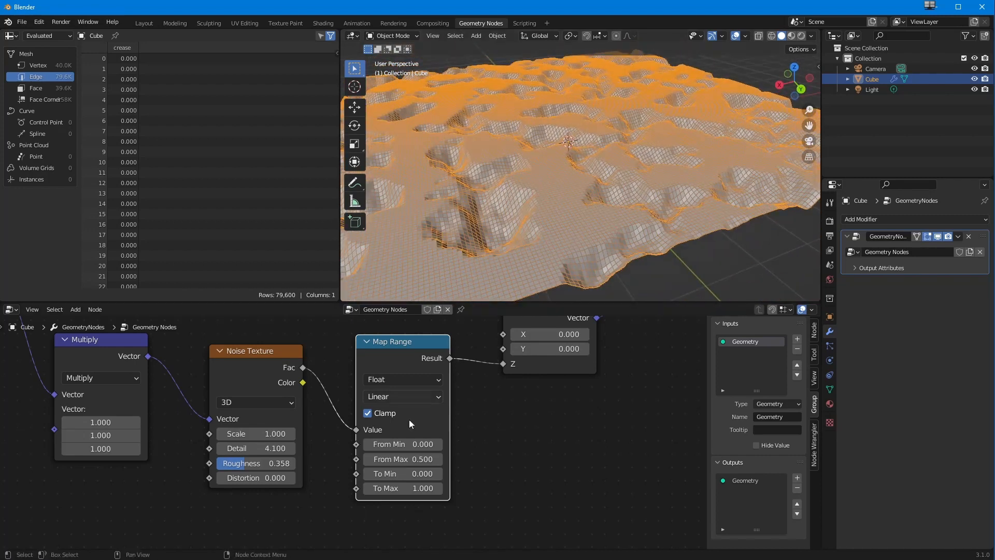
# Step: Try -0.5 as the Map Range node's From Min, and restore it to 0
pyautogui.click(394, 445)
pyautogui.write('-')
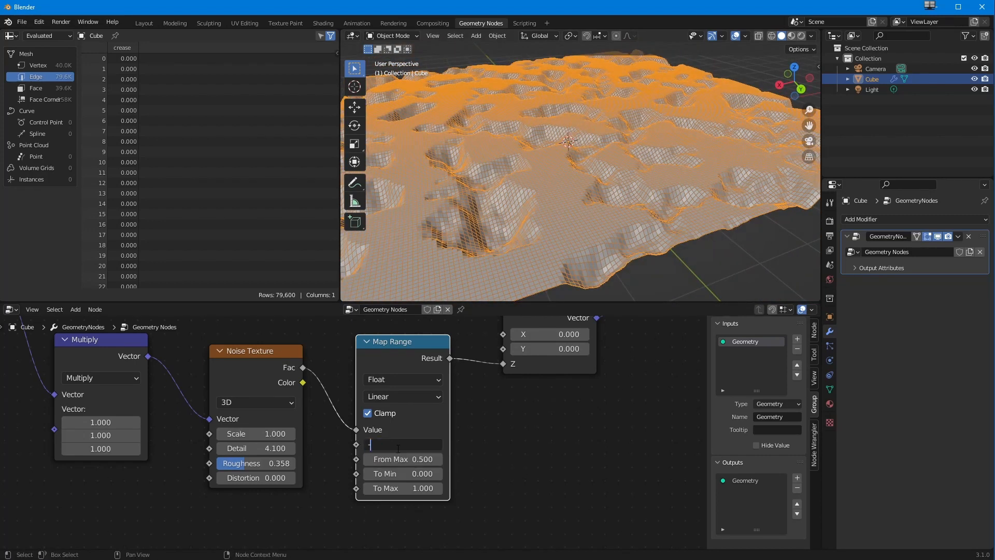
pyautogui.write('0.5')
pyautogui.press('Return')
pyautogui.moveTo(491, 242)
pyautogui.mouseDown(button='middle')
pyautogui.moveTo(505, 240)
pyautogui.moveTo(493, 275)
pyautogui.moveTo(491, 240)
pyautogui.moveTo(511, 234)
pyautogui.moveTo(509, 244)
pyautogui.moveTo(509, 229)
pyautogui.moveTo(494, 259)
pyautogui.mouseUp(button='middle')
pyautogui.click(398, 444)
pyautogui.write('0')
pyautogui.press('Return')
pyautogui.moveTo(462, 164); pyautogui.dragTo(446, 191, button='middle')
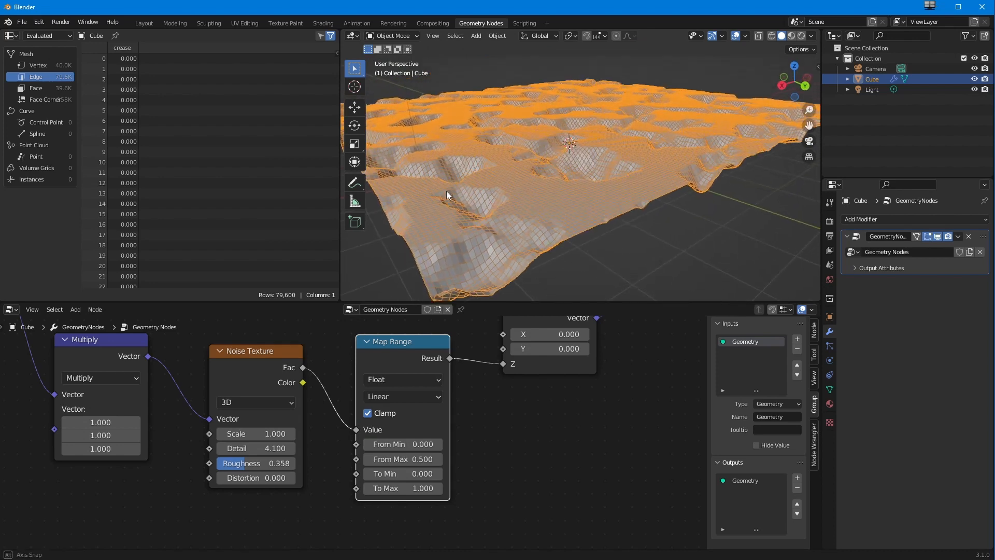
# Step: Raise the Map Range node's From Max in small increments, and set it to 0.6
pyautogui.moveTo(530, 164); pyautogui.dragTo(520, 183, button='middle')
pyautogui.click(438, 460)
pyautogui.click(438, 460)
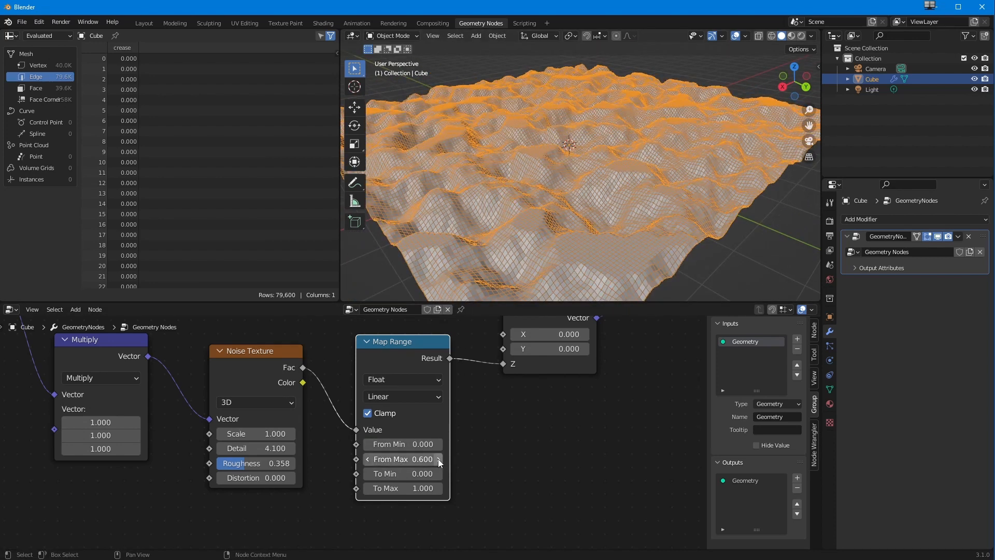
pyautogui.click(438, 460)
pyautogui.click(438, 460)
pyautogui.click(438, 460)
pyautogui.click(438, 460)
pyautogui.click(437, 461)
pyautogui.click(438, 461)
pyautogui.click(438, 462)
pyautogui.click(438, 461)
pyautogui.click(438, 461)
pyautogui.click(438, 462)
pyautogui.click(438, 461)
pyautogui.click(438, 461)
pyautogui.click(423, 461)
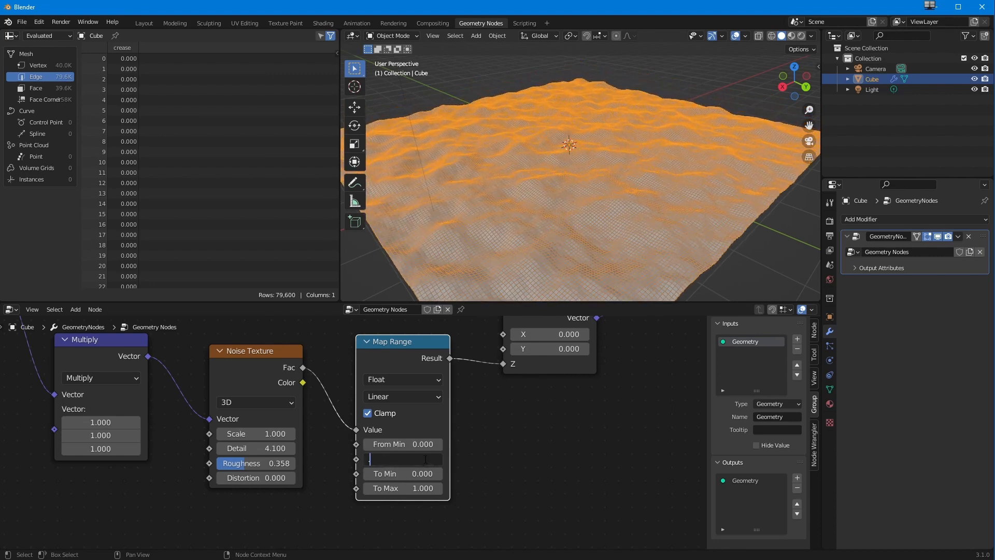
pyautogui.write('.6')
pyautogui.press('Return')
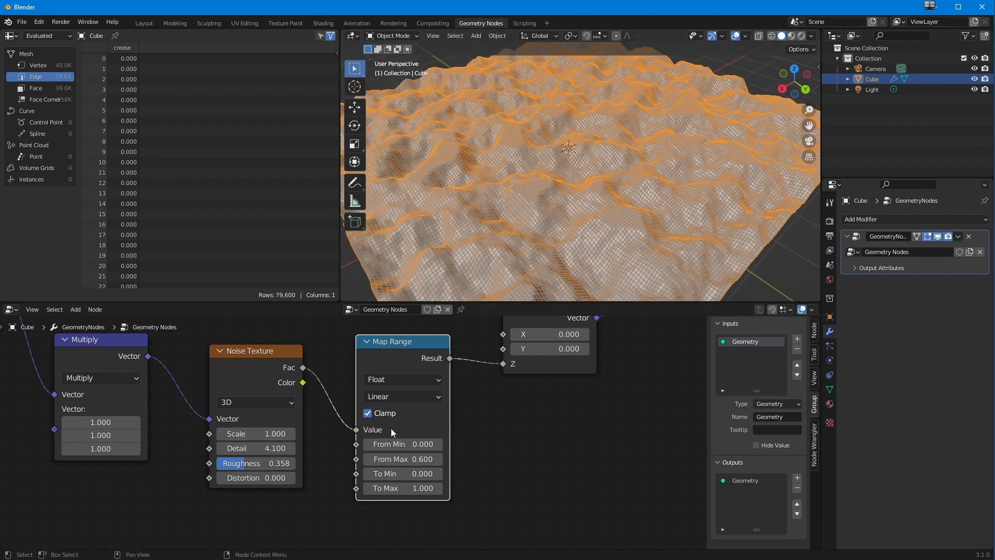
# Step: Toggle the Map Range node's Clamp option off and on to compare its effect on the terrain
pyautogui.click(366, 416)
pyautogui.click(369, 417)
pyautogui.moveTo(455, 235); pyautogui.dragTo(450, 202, button='middle')
pyautogui.click(365, 415)
pyautogui.click(366, 415)
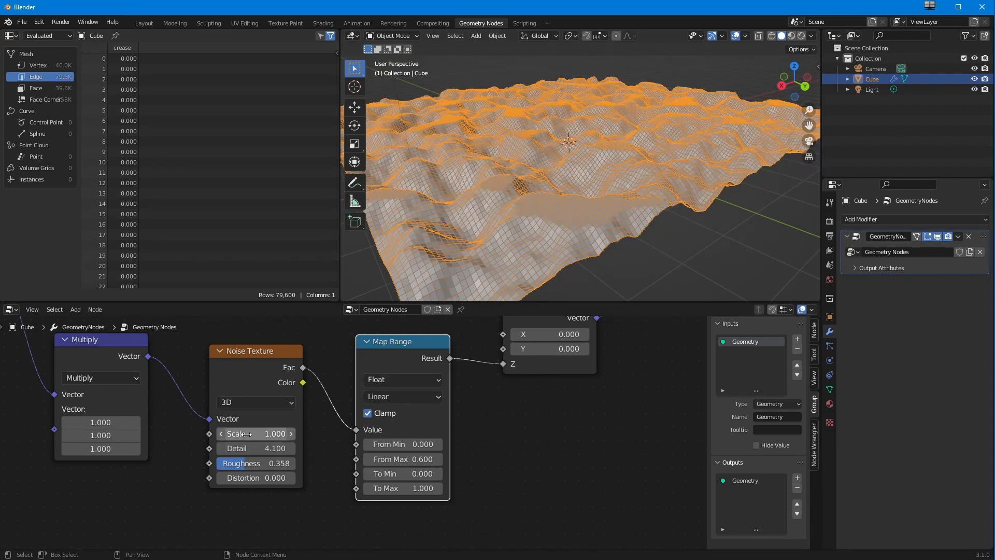
# Step: Set the Noise Texture's Scale to 0.8 and inspect the terrain from different angles
pyautogui.moveTo(244, 434)
pyautogui.mouseDown()
pyautogui.moveTo(223, 437)
pyautogui.moveTo(248, 438)
pyautogui.mouseUp()
pyautogui.moveTo(430, 262); pyautogui.dragTo(510, 276, button='middle')
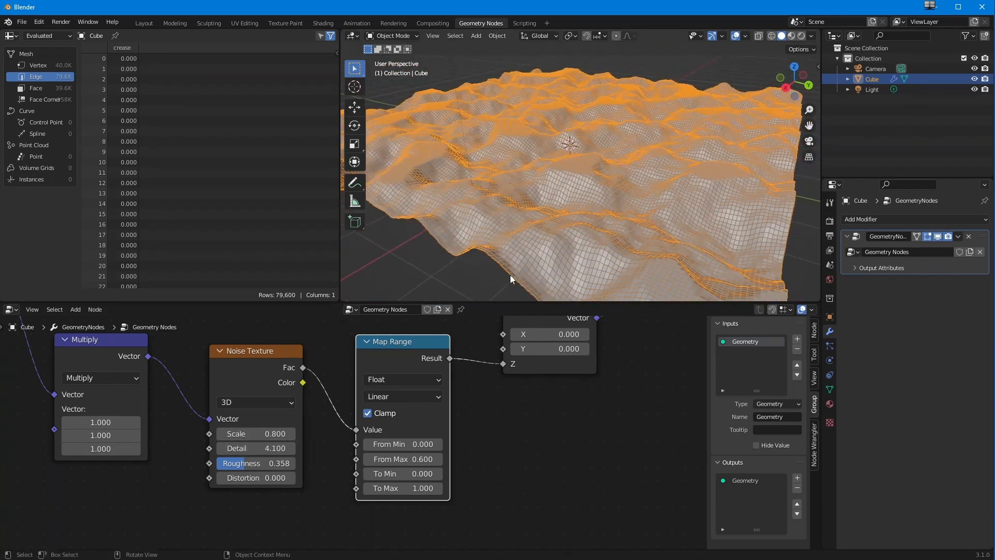
pyautogui.moveTo(533, 201); pyautogui.dragTo(567, 197, button='middle')
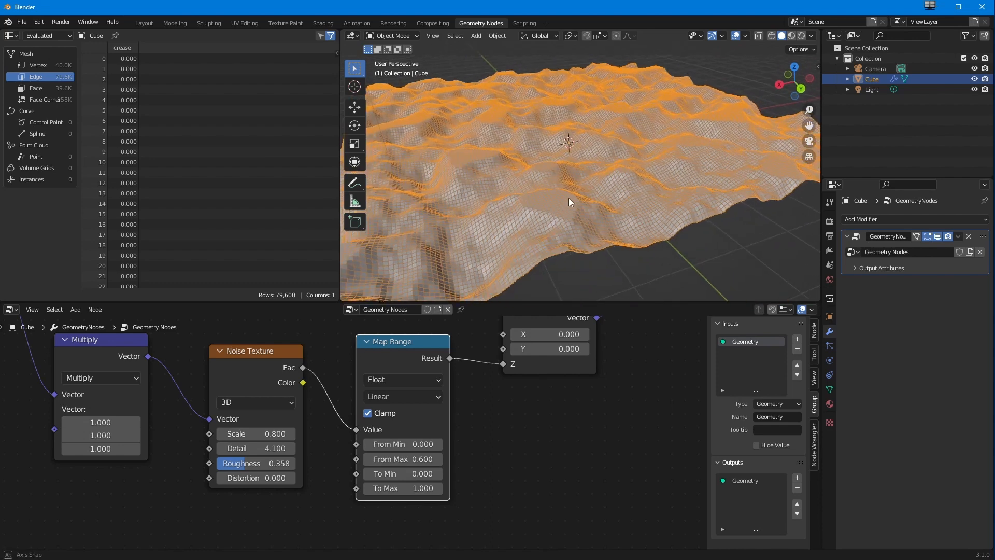
# Step: Try other To Max values on the Map Range node, and set To Max back to 1
pyautogui.moveTo(403, 490)
pyautogui.mouseDown()
pyautogui.moveTo(366, 490)
pyautogui.moveTo(403, 490)
pyautogui.mouseUp()
pyautogui.click(403, 490)
pyautogui.write('1')
pyautogui.press('Return')
pyautogui.moveTo(494, 237); pyautogui.dragTo(515, 253, button='middle')
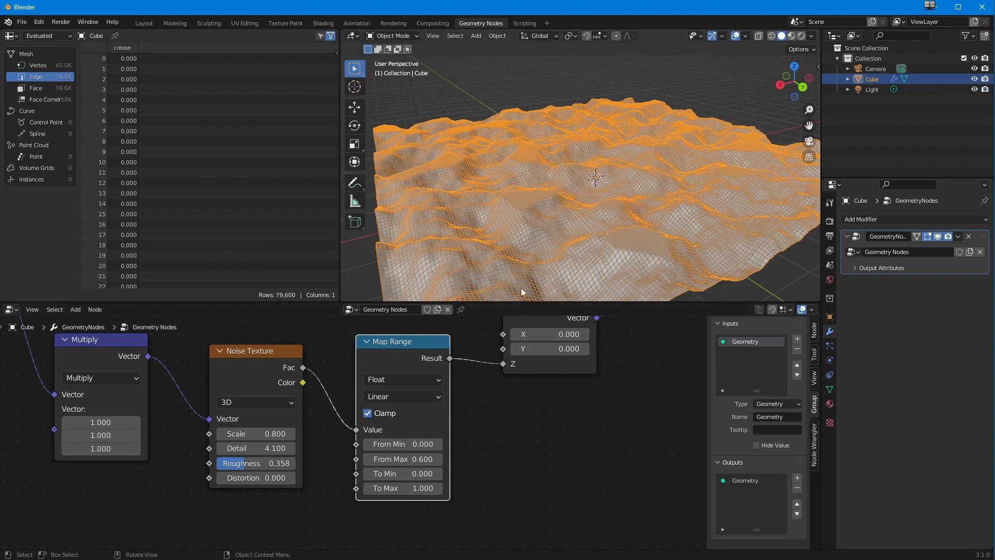
# Step: Set the Map Range node's From Max back to 0.5
pyautogui.click(409, 459)
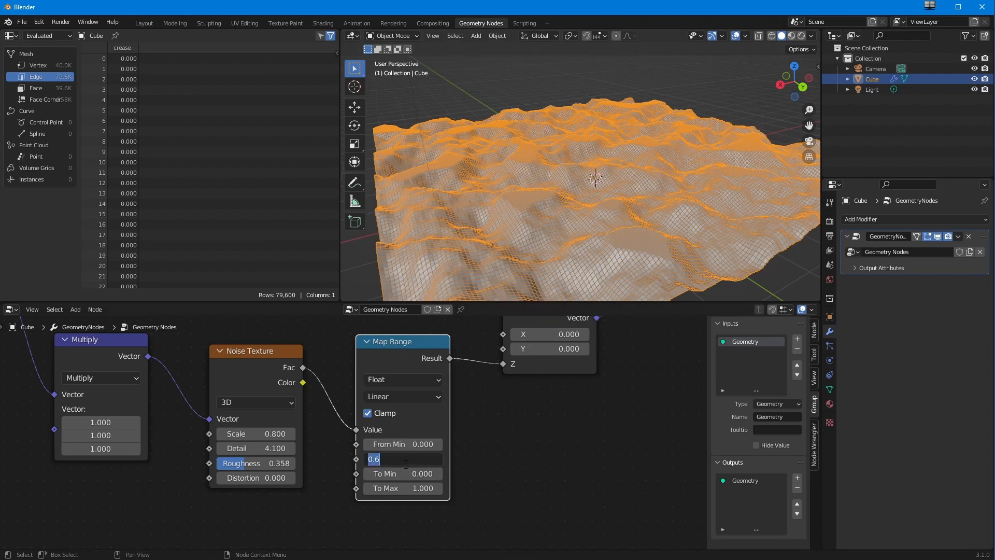
pyautogui.write('0.5')
pyautogui.press('Return')
pyautogui.moveTo(481, 242)
pyautogui.mouseDown(button='middle')
pyautogui.moveTo(460, 236)
pyautogui.moveTo(483, 244)
pyautogui.mouseUp(button='middle')
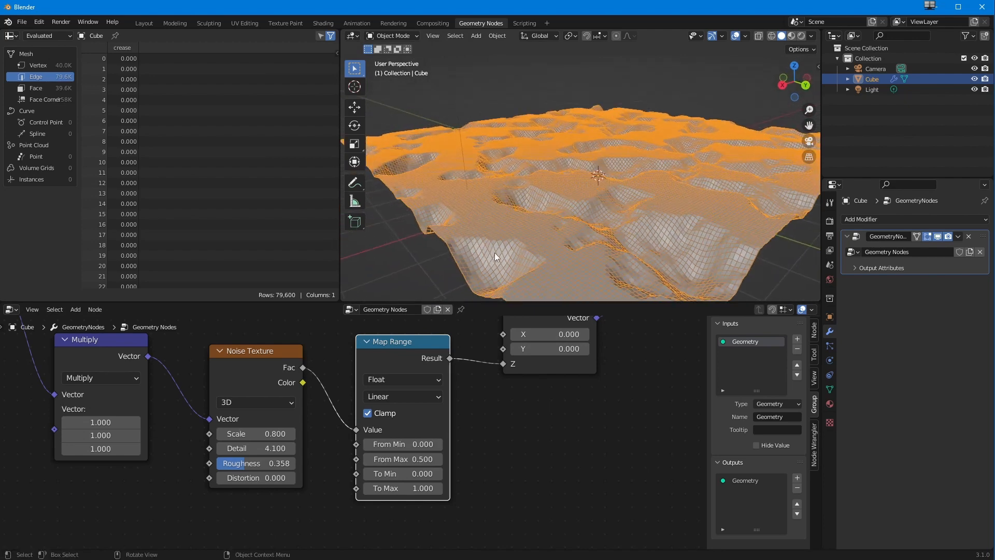
# Step: Set the Noise Texture's Detail to 6.5
pyautogui.click(289, 449)
pyautogui.click(229, 450)
pyautogui.press('Escape')
pyautogui.moveTo(229, 450)
pyautogui.mouseDown()
pyautogui.moveTo(188, 453)
pyautogui.moveTo(220, 462)
pyautogui.mouseUp()
# Step: Move the Combine XYZ and Map Range nodes farther from the Noise Texture to free space between them
pyautogui.scroll(-2, 468, 353)
pyautogui.moveTo(470, 374); pyautogui.dragTo(433, 450, button='middle')
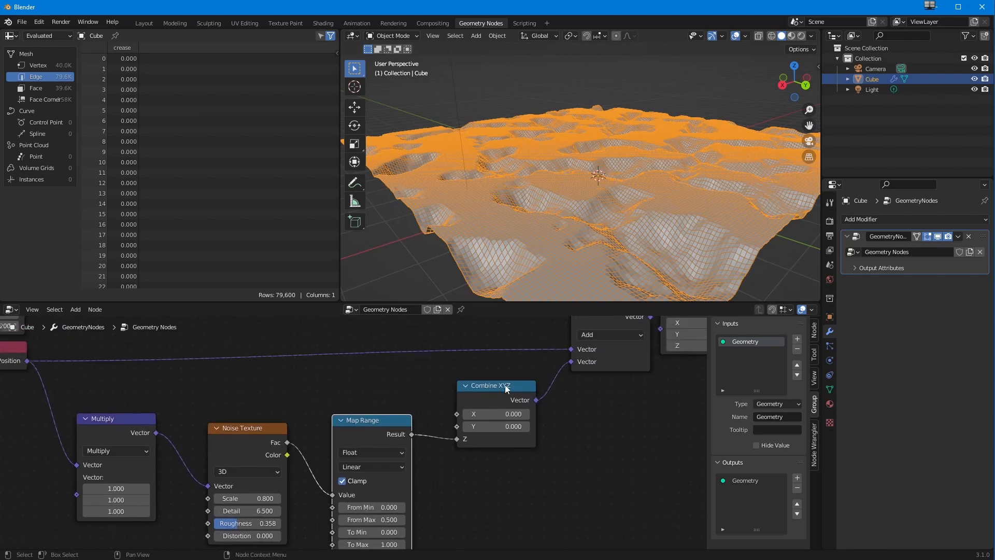
pyautogui.moveTo(504, 386); pyautogui.dragTo(522, 380)
pyautogui.moveTo(371, 419); pyautogui.dragTo(418, 408)
# Step: Connect the Noise Texture's Fac output directly to Combine XYZ's Z input and delete the Map Range node
pyautogui.keyDown('ctrl'); pyautogui.moveTo(371, 417); pyautogui.dragTo(354, 388, button='middle'); pyautogui.keyUp('ctrl')
pyautogui.moveTo(272, 397); pyautogui.dragTo(356, 402)
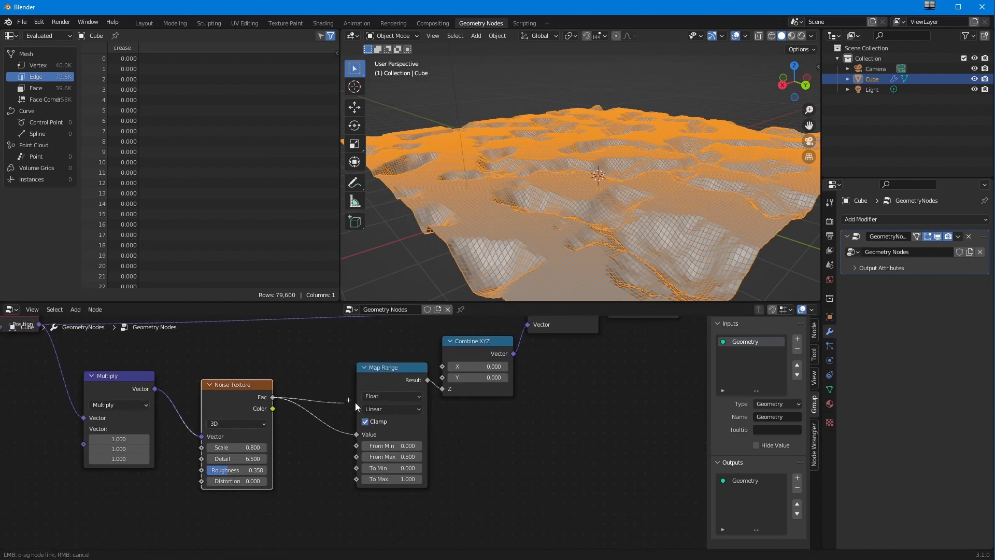
pyautogui.moveTo(443, 391); pyautogui.dragTo(443, 389)
pyautogui.click(397, 368)
pyautogui.press('x')
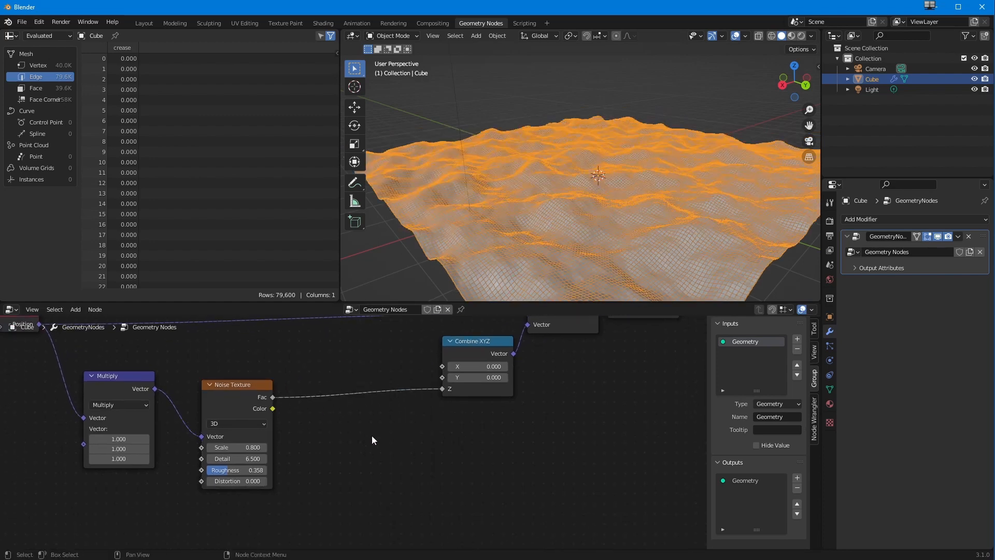
# Step: Insert a Float Curve node on the link between the Noise Texture's Fac output and Combine XYZ's Z input
pyautogui.moveTo(523, 236); pyautogui.dragTo(494, 200, button='middle')
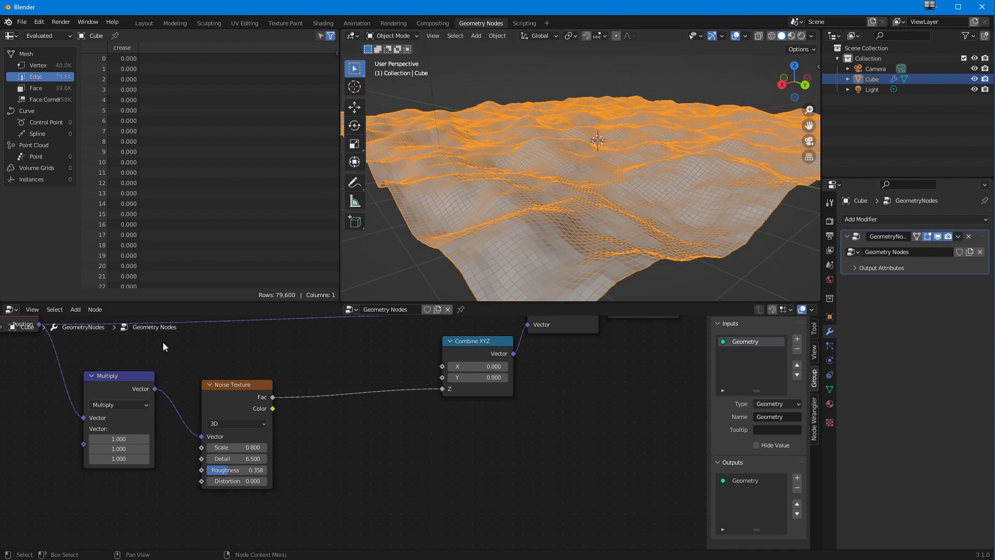
pyautogui.click(76, 310)
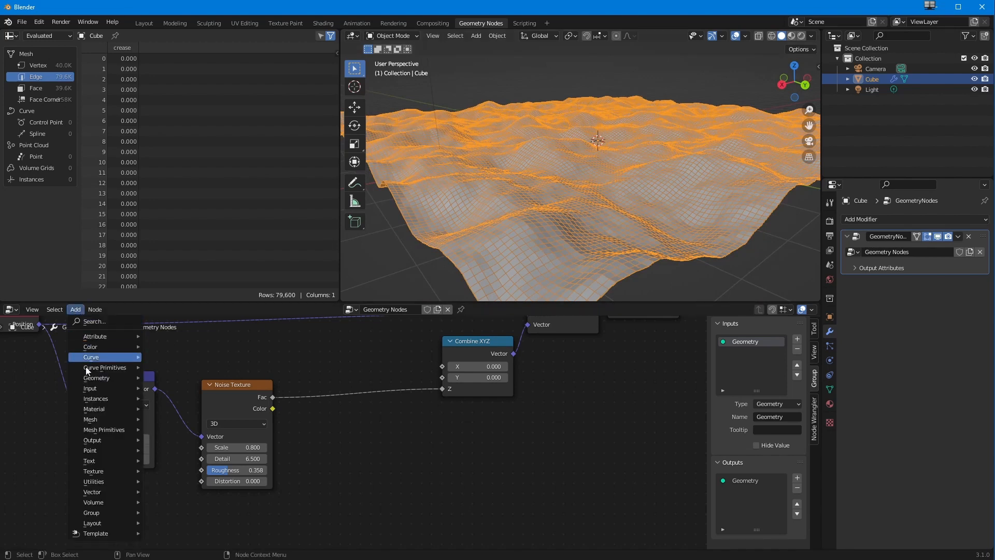
pyautogui.moveTo(92, 480)
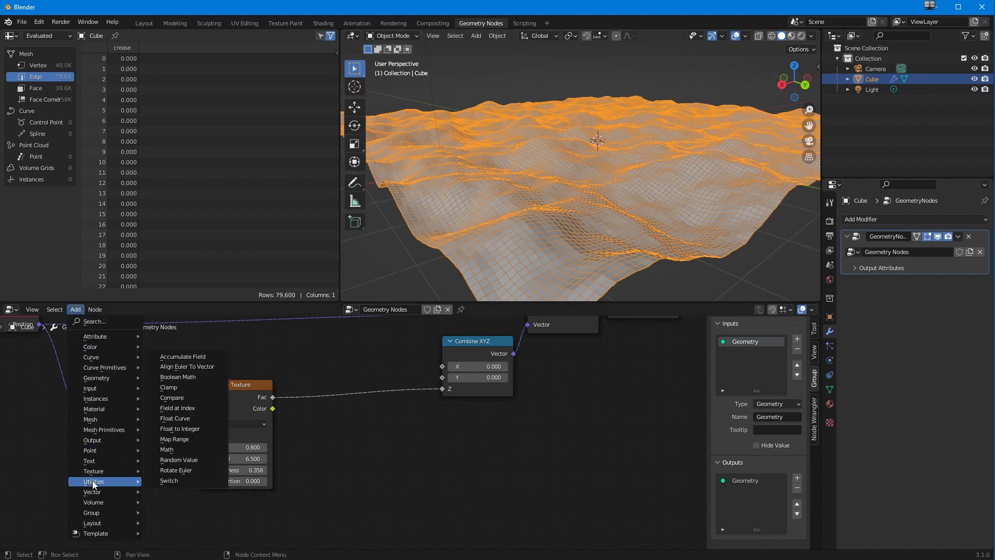
pyautogui.click(167, 419)
pyautogui.click(312, 358)
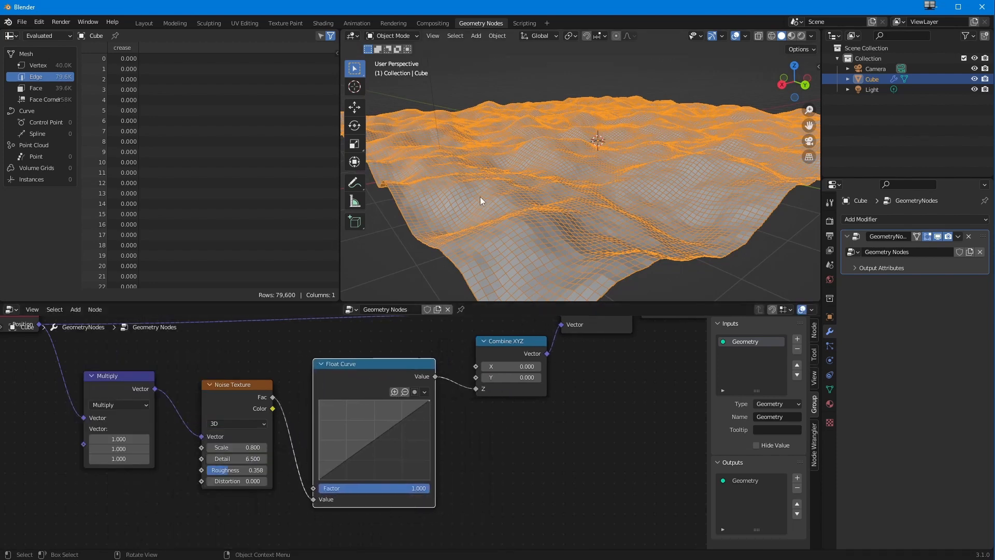
# Step: Set the Set Position node's Z offset to -0.3 m to lower the terrain
pyautogui.moveTo(493, 191); pyautogui.dragTo(497, 220, button='middle')
pyautogui.scroll(-1, 548, 379)
pyautogui.moveTo(548, 378); pyautogui.dragTo(512, 465, button='middle')
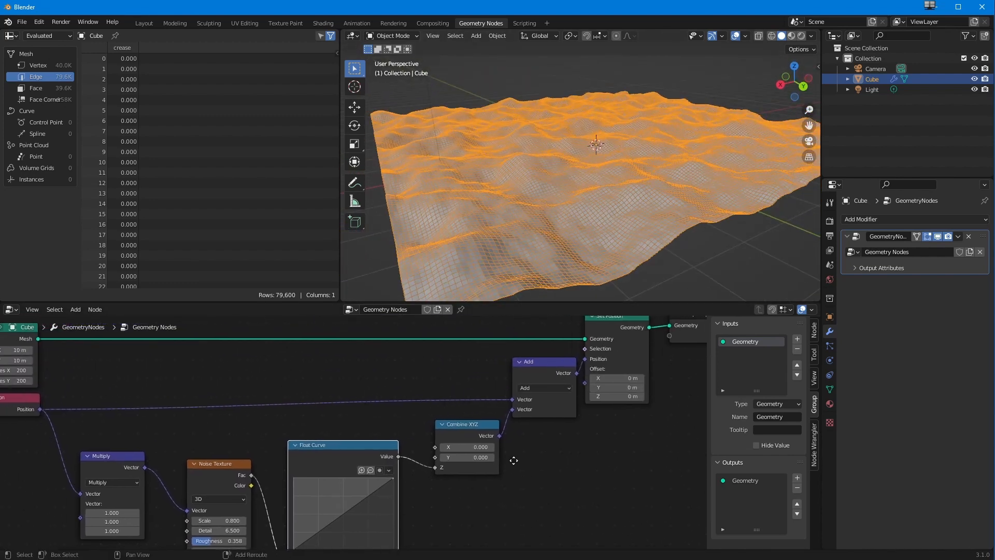
pyautogui.moveTo(464, 457); pyautogui.dragTo(489, 461)
pyautogui.moveTo(622, 388)
pyautogui.mouseDown()
pyautogui.moveTo(643, 389)
pyautogui.moveTo(617, 400)
pyautogui.mouseUp()
pyautogui.rightClick(624, 388)
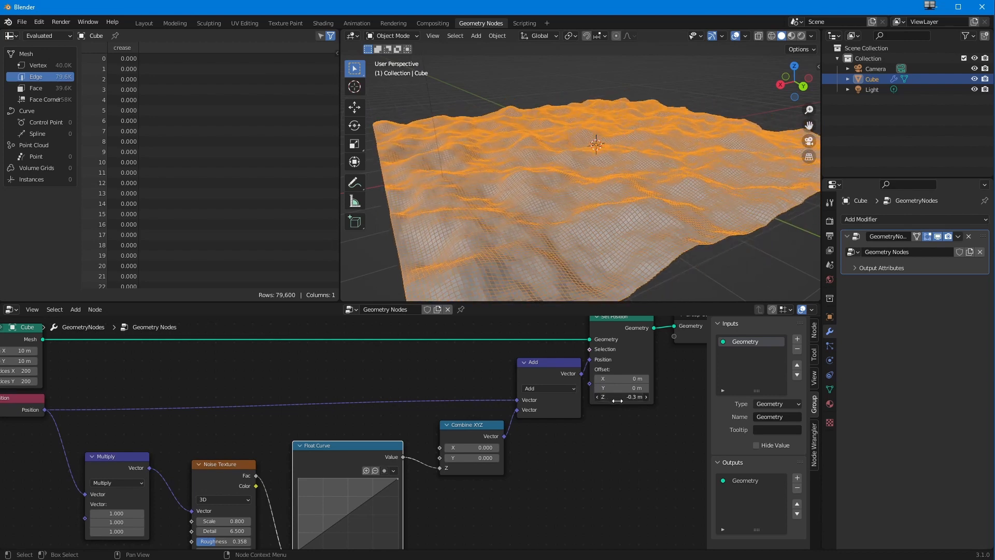
# Step: Bend the Float Curve downward with a new control point at about 0.66, 0.29
pyautogui.moveTo(475, 231); pyautogui.dragTo(415, 290, button='middle')
pyautogui.moveTo(315, 409); pyautogui.dragTo(318, 378, button='middle')
pyautogui.moveTo(352, 483); pyautogui.dragTo(366, 498)
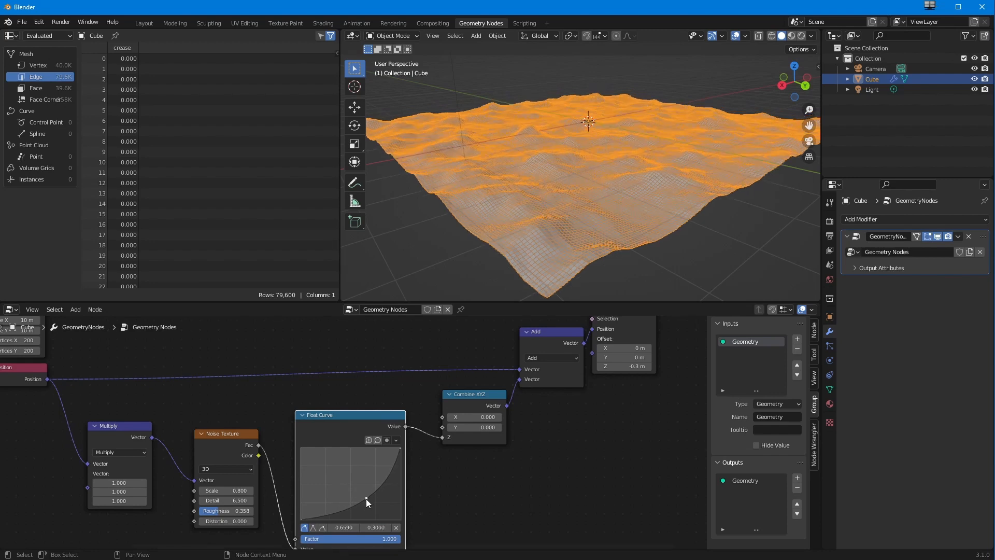
pyautogui.moveTo(475, 225)
pyautogui.mouseDown(button='middle')
pyautogui.moveTo(476, 238)
pyautogui.moveTo(481, 223)
pyautogui.mouseUp(button='middle')
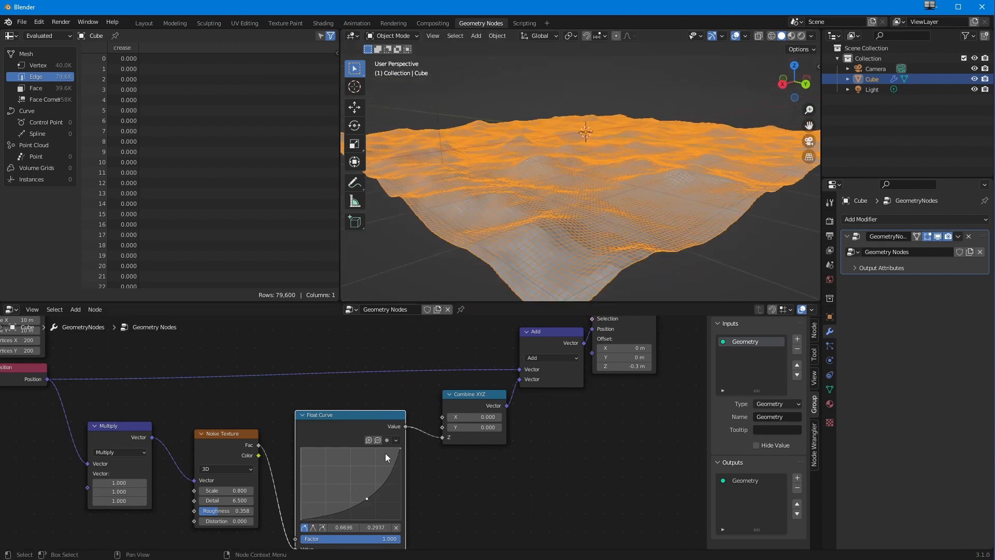
# Step: Reshape the Float Curve into a steep S with several control points, including one at about 0.83, 0.75
pyautogui.moveTo(367, 498); pyautogui.dragTo(330, 470)
pyautogui.moveTo(461, 243); pyautogui.dragTo(460, 270, button='middle')
pyautogui.moveTo(330, 470); pyautogui.dragTo(368, 484)
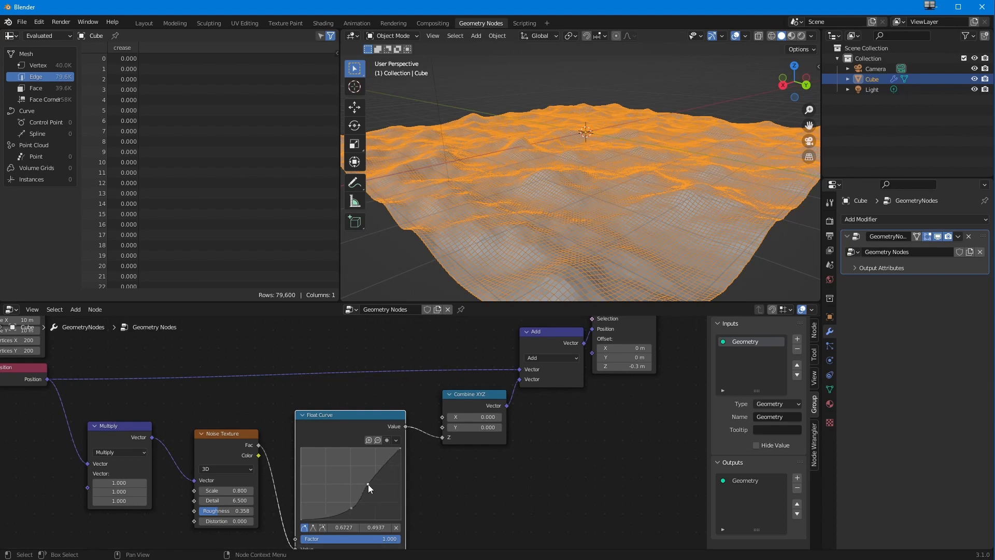
pyautogui.moveTo(482, 233)
pyautogui.mouseDown(button='middle')
pyautogui.moveTo(462, 238)
pyautogui.moveTo(483, 239)
pyautogui.mouseUp(button='middle')
pyautogui.moveTo(362, 474); pyautogui.dragTo(364, 480)
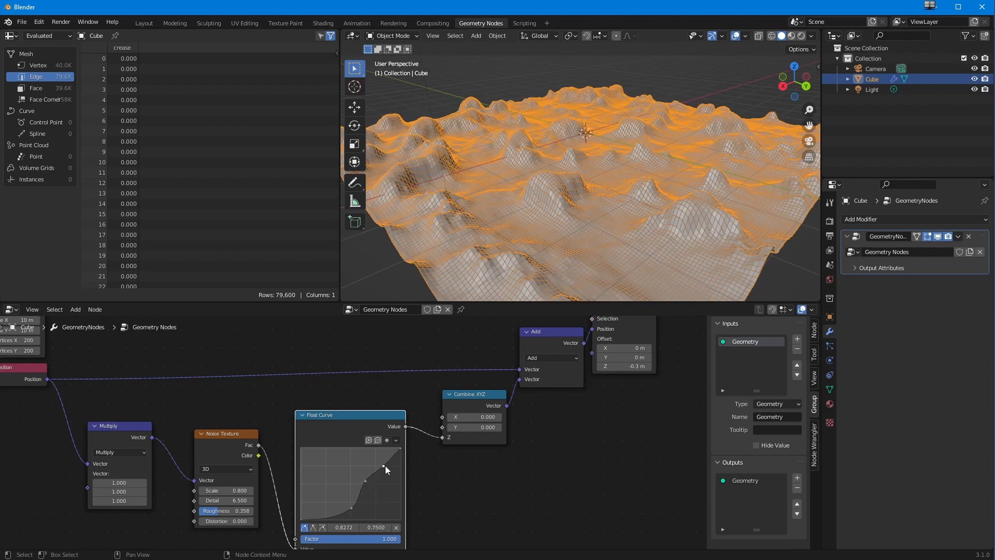
# Step: Flatten the hilltops by lowering the Float Curve's end point and moving the point before it to about 0.83, 0.64
pyautogui.moveTo(366, 480); pyautogui.dragTo(365, 477)
pyautogui.click(399, 449)
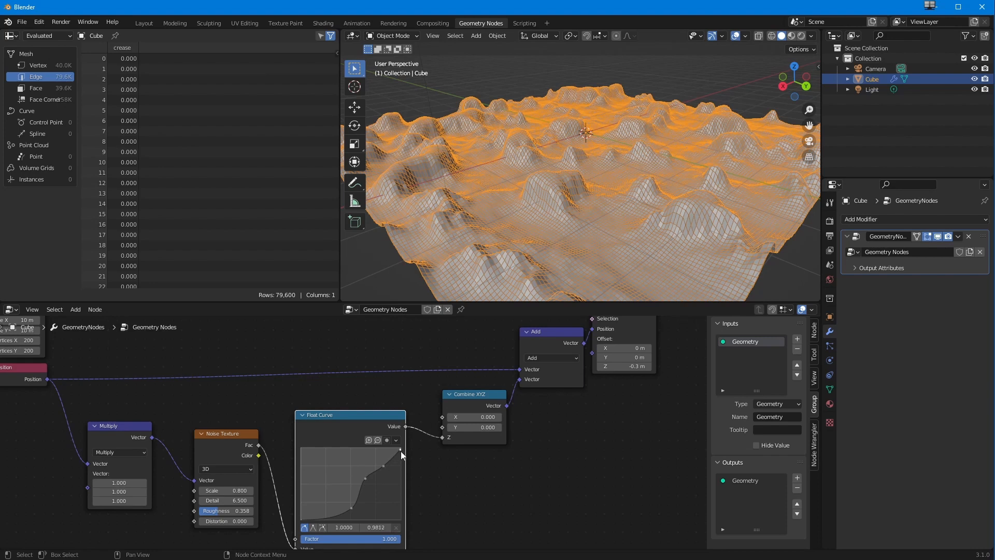
pyautogui.moveTo(400, 459); pyautogui.dragTo(384, 470)
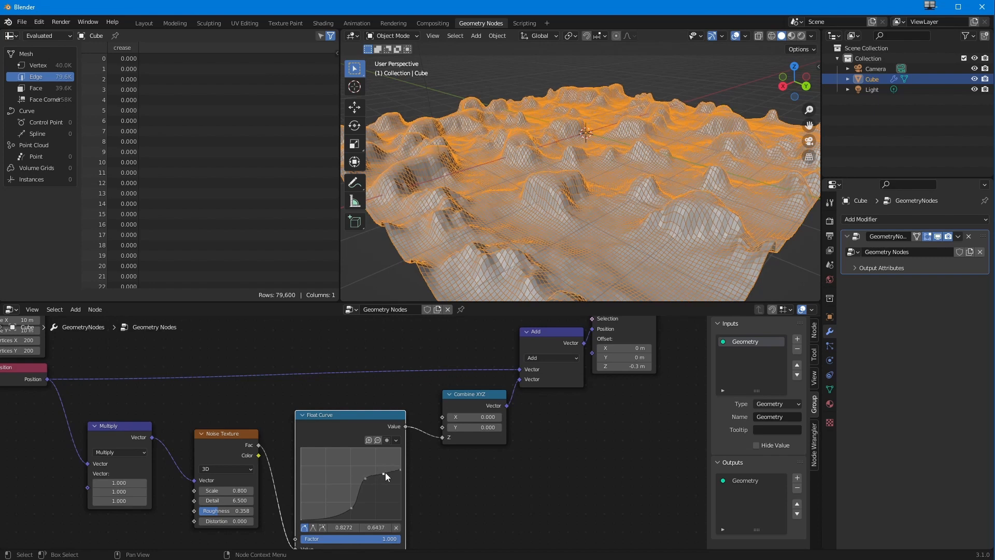
pyautogui.moveTo(446, 269); pyautogui.dragTo(518, 200, button='middle')
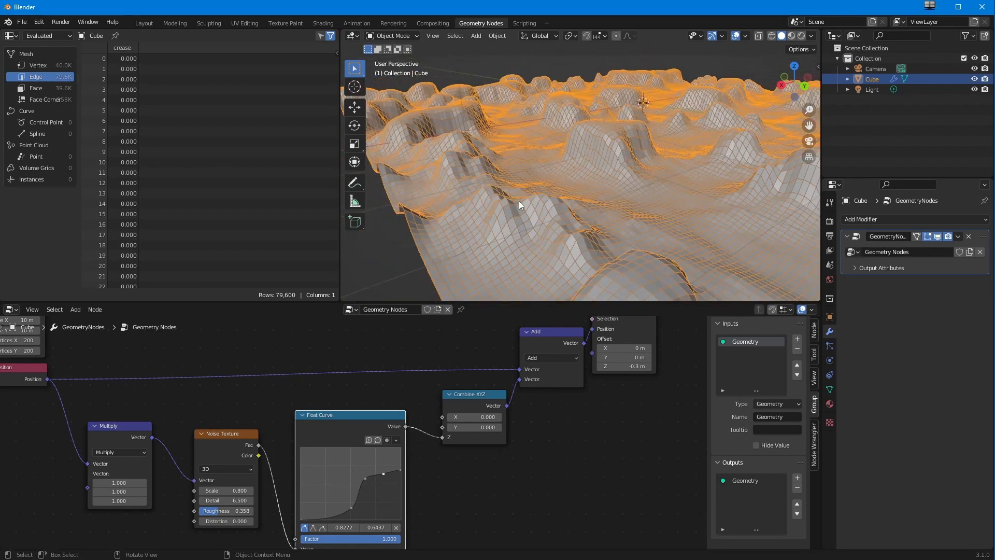
# Step: Set the Noise Texture's Roughness to 0.367 and try Distortion values of 0.01 and 0.05
pyautogui.moveTo(227, 511)
pyautogui.mouseDown()
pyautogui.moveTo(239, 511)
pyautogui.moveTo(225, 523)
pyautogui.mouseUp()
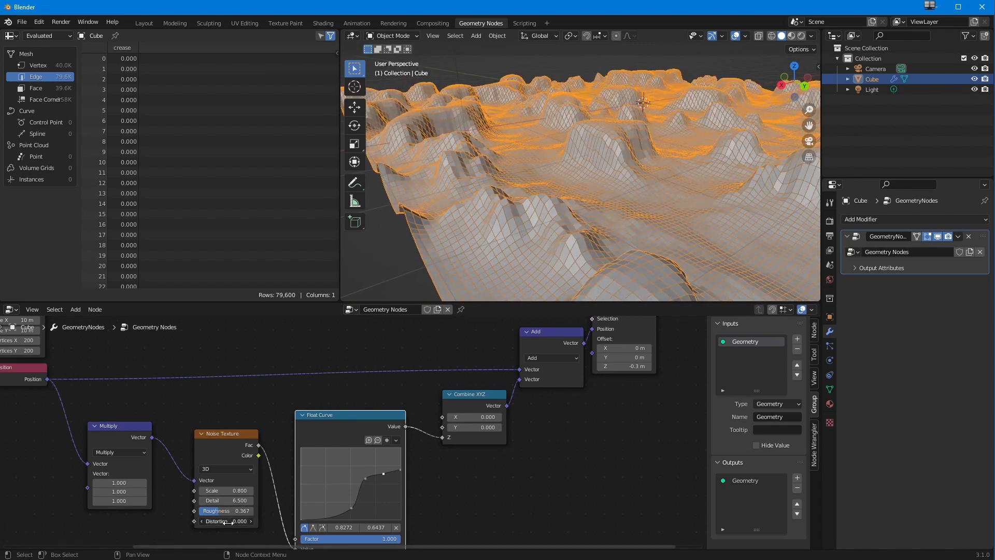
pyautogui.click(239, 521)
pyautogui.write('0.01')
pyautogui.press('Return')
pyautogui.moveTo(421, 205); pyautogui.dragTo(496, 244, button='middle')
pyautogui.click(232, 521)
pyautogui.write('.05')
pyautogui.press('Return')
# Step: Increase the Noise Texture's Distortion to 0.75 and its Roughness to 0.375, and inspect the distorted terrain from several angles
pyautogui.click(236, 522)
pyautogui.write('.45')
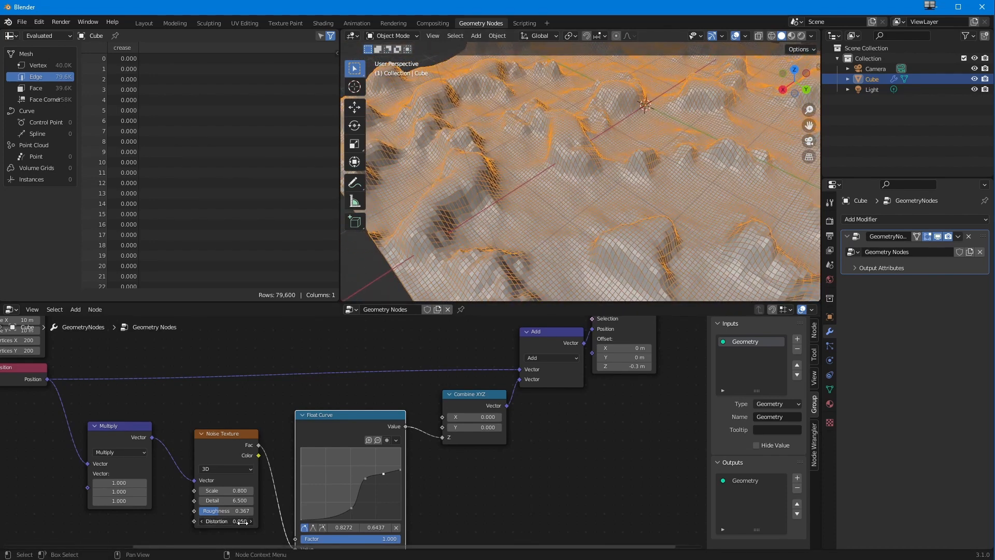
pyautogui.press('Return')
pyautogui.moveTo(221, 512); pyautogui.dragTo(236, 525)
pyautogui.moveTo(551, 237); pyautogui.dragTo(559, 181, button='middle')
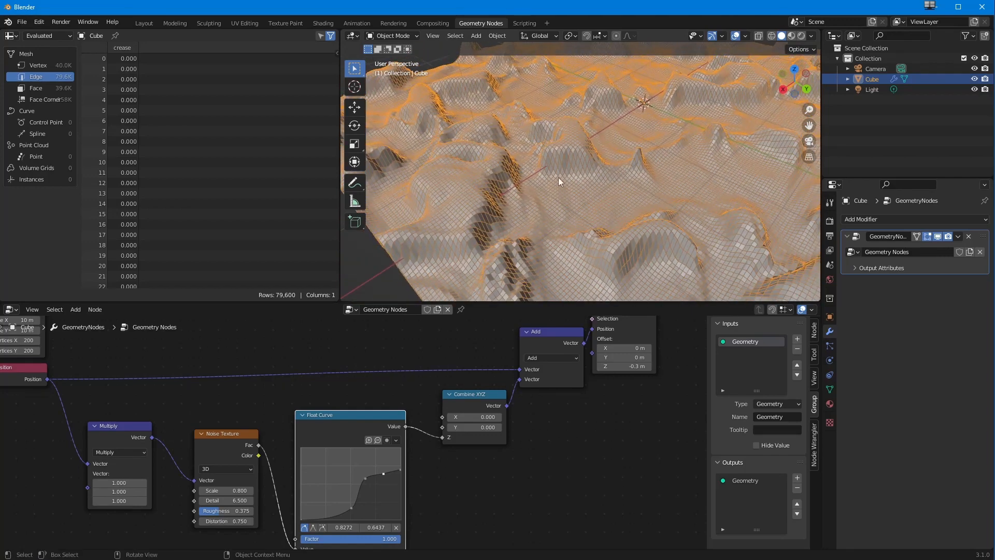
pyautogui.moveTo(559, 225); pyautogui.dragTo(610, 223, button='middle')
pyautogui.moveTo(579, 256); pyautogui.dragTo(570, 228, button='middle')
pyautogui.moveTo(547, 195); pyautogui.dragTo(462, 281, button='middle')
# Step: Set the Grid node's Vertices X and Vertices Y to 300
pyautogui.scroll(-2, 155, 435)
pyautogui.moveTo(115, 440); pyautogui.dragTo(294, 500, button='middle')
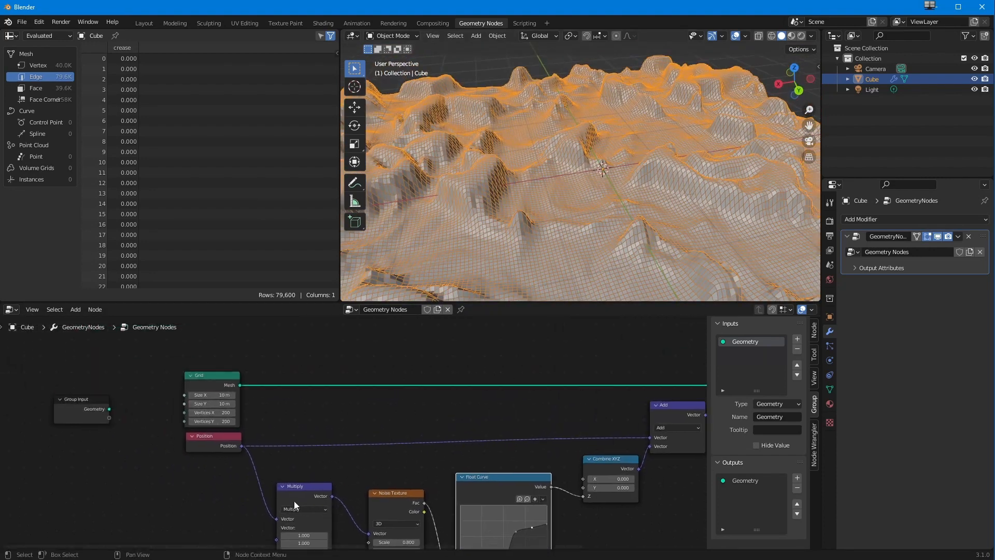
pyautogui.click(213, 413)
pyautogui.write('300')
pyautogui.press('Return')
pyautogui.click(218, 426)
pyautogui.write('300')
pyautogui.press('Return')
# Step: Raise the Float Curve's upper section and add control points at its low end, including one at about 0.06, 0.04
pyautogui.keyDown('ctrl'); pyautogui.moveTo(540, 164); pyautogui.dragTo(518, 193, button='middle'); pyautogui.keyUp('ctrl')
pyautogui.moveTo(459, 490); pyautogui.dragTo(379, 403, button='middle')
pyautogui.moveTo(456, 441); pyautogui.dragTo(452, 427)
pyautogui.moveTo(451, 222); pyautogui.dragTo(405, 411, button='middle')
pyautogui.click(407, 473)
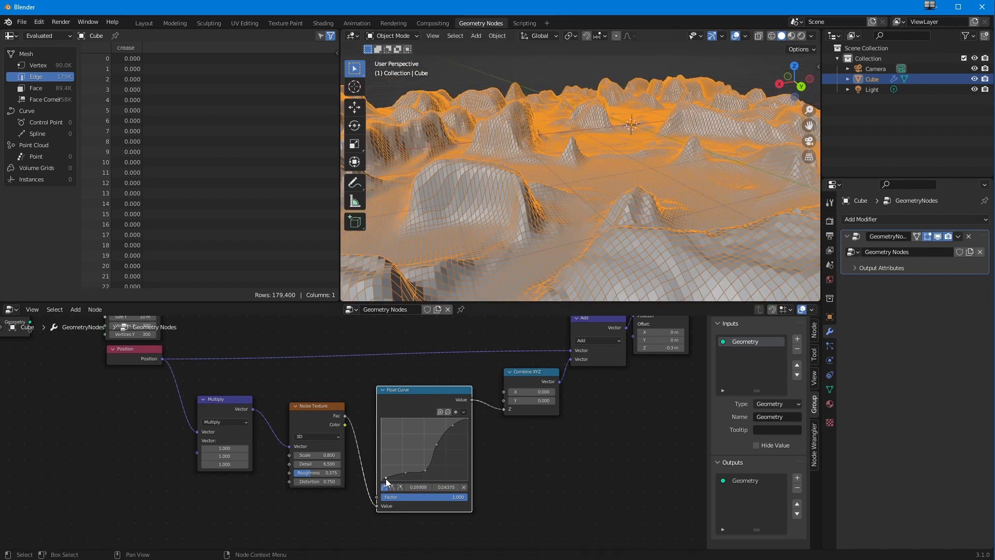
pyautogui.moveTo(381, 474); pyautogui.dragTo(386, 473)
# Step: Delete the extra control point near the Float Curve's start and lower the neighbouring point to about 0.28, 0.05
pyautogui.moveTo(403, 353); pyautogui.dragTo(396, 355, button='middle')
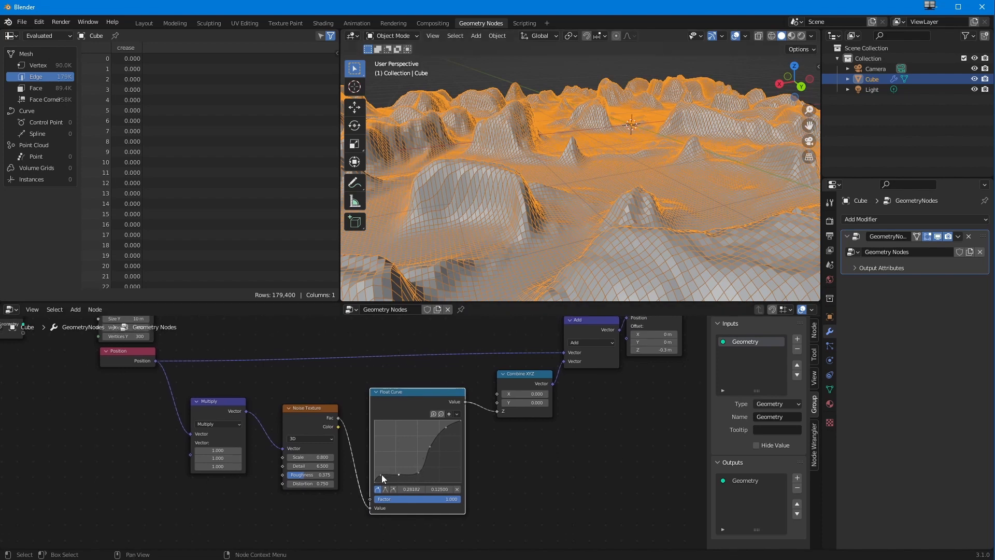
pyautogui.click(454, 489)
pyautogui.moveTo(399, 475); pyautogui.dragTo(398, 477)
pyautogui.moveTo(542, 254)
pyautogui.mouseDown(button='middle')
pyautogui.moveTo(548, 260)
pyautogui.moveTo(536, 259)
pyautogui.mouseUp(button='middle')
pyautogui.moveTo(437, 218); pyautogui.dragTo(477, 206, button='middle')
pyautogui.scroll(6, 477, 206)
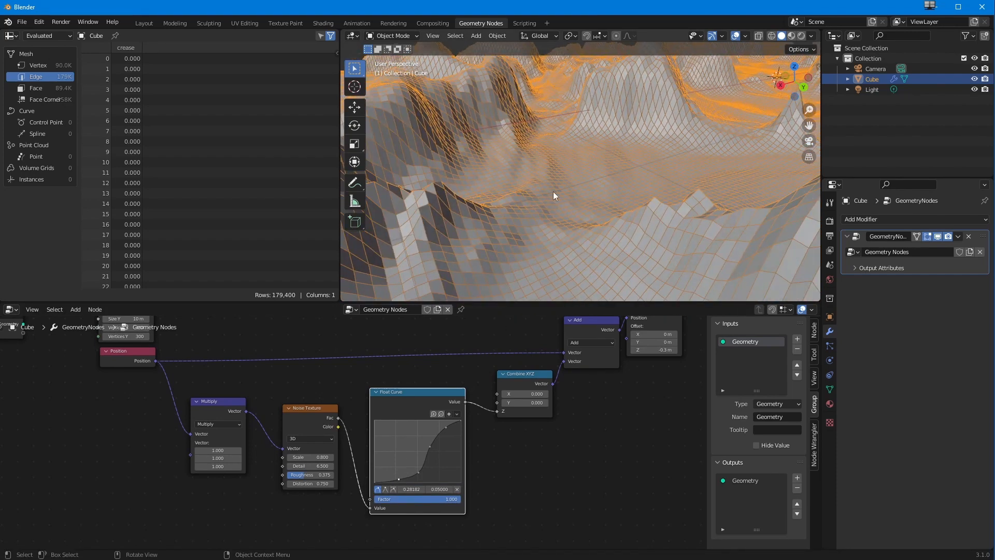
# Step: Raise the Float Curve's start and second point to about 0.37 and dip the middle point to about 0.50, 0.06
pyautogui.moveTo(397, 474); pyautogui.dragTo(396, 460)
pyautogui.moveTo(541, 201); pyautogui.dragTo(472, 249, button='middle')
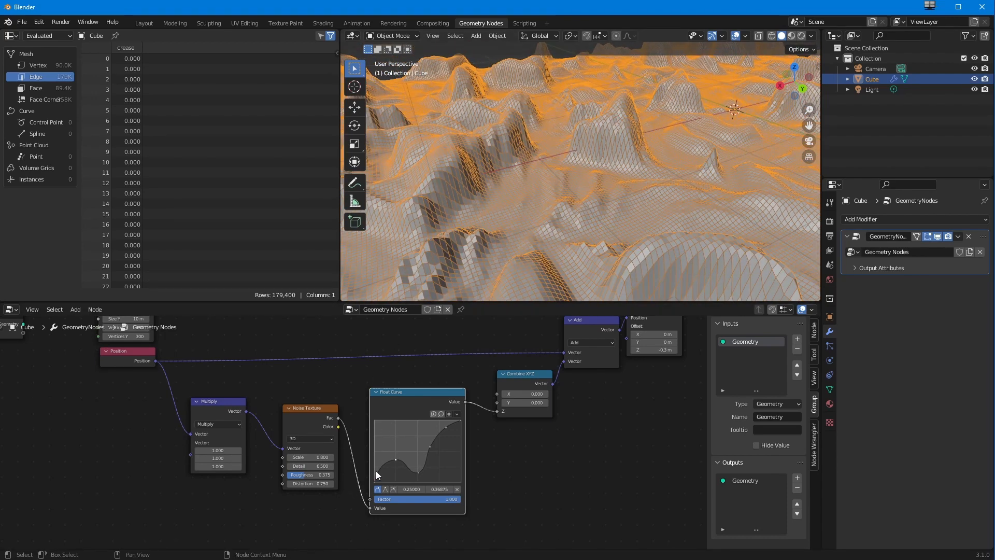
pyautogui.moveTo(378, 464); pyautogui.dragTo(376, 459)
pyautogui.moveTo(518, 239); pyautogui.dragTo(602, 139, button='middle')
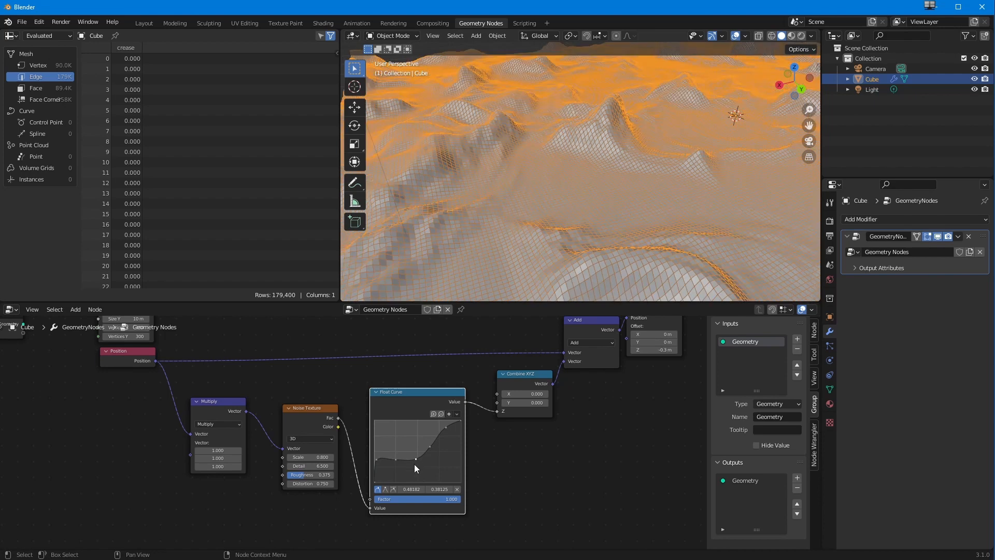
pyautogui.moveTo(415, 458); pyautogui.dragTo(416, 477)
pyautogui.moveTo(555, 226); pyautogui.dragTo(421, 290, button='middle')
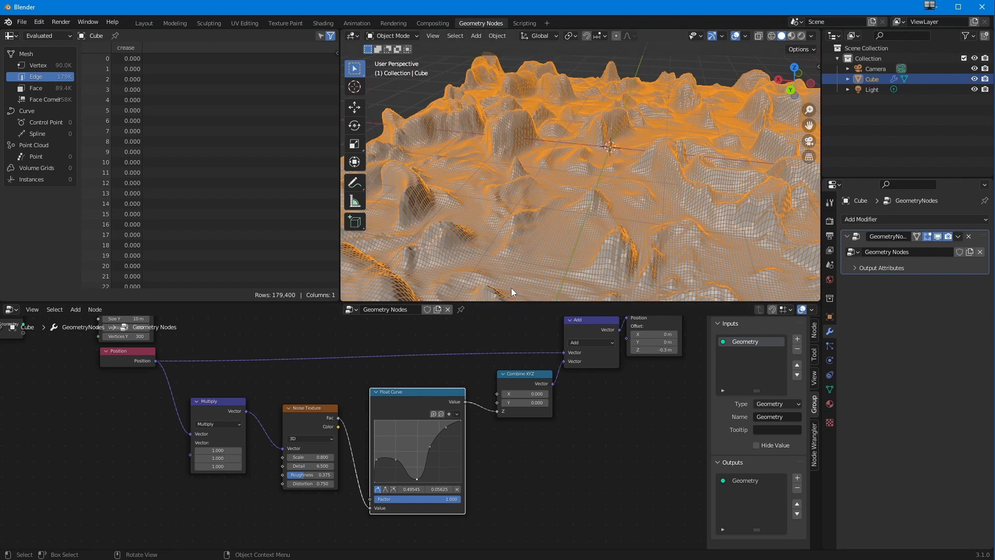
# Step: Set the Multiply node's X value to 0.4 to stretch the noise along one axis
pyautogui.moveTo(534, 238)
pyautogui.mouseDown(button='middle')
pyautogui.moveTo(537, 228)
pyautogui.moveTo(549, 237)
pyautogui.moveTo(535, 247)
pyautogui.moveTo(531, 238)
pyautogui.moveTo(523, 252)
pyautogui.moveTo(536, 250)
pyautogui.moveTo(533, 226)
pyautogui.moveTo(540, 245)
pyautogui.mouseUp(button='middle')
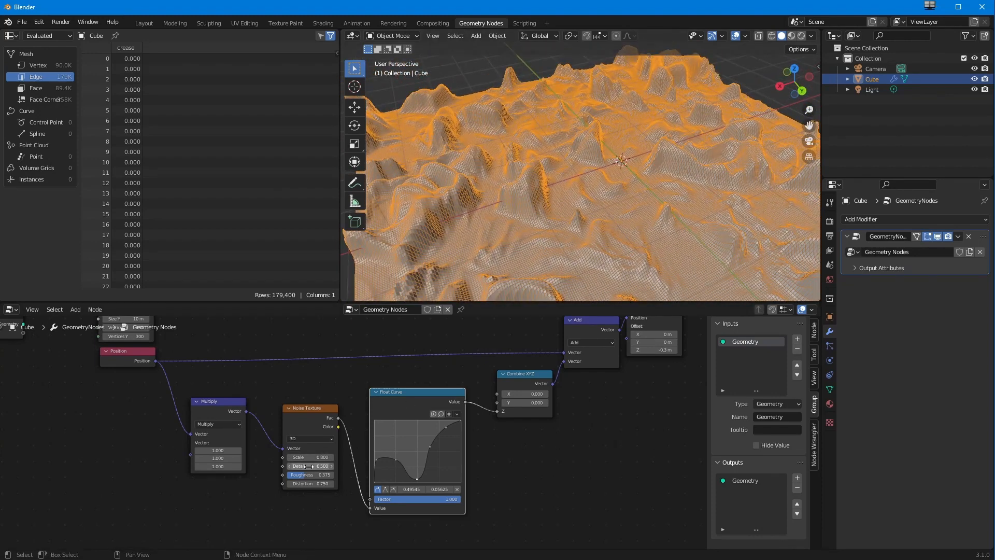
pyautogui.moveTo(218, 450); pyautogui.dragTo(213, 454)
pyautogui.moveTo(574, 220); pyautogui.dragTo(548, 257, button='middle')
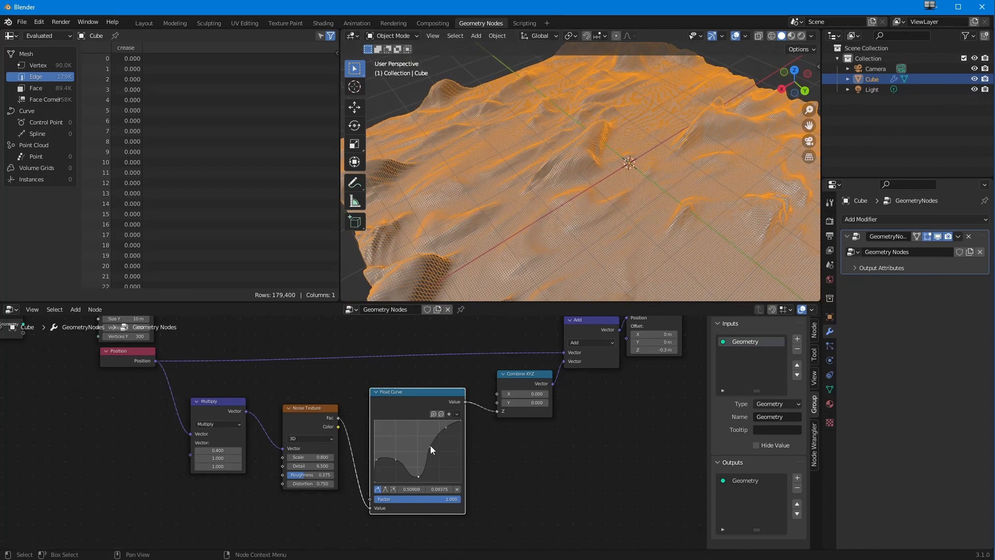
# Step: Steepen the Float Curve's rising section into cliffs, and then ease its middle point to about 0.60, 0.39
pyautogui.moveTo(433, 448)
pyautogui.mouseDown()
pyautogui.moveTo(449, 435)
pyautogui.moveTo(420, 453)
pyautogui.mouseUp()
pyautogui.moveTo(474, 290); pyautogui.dragTo(494, 236, button='middle')
pyautogui.moveTo(420, 450); pyautogui.dragTo(419, 454)
pyautogui.moveTo(497, 269); pyautogui.dragTo(477, 341, button='middle')
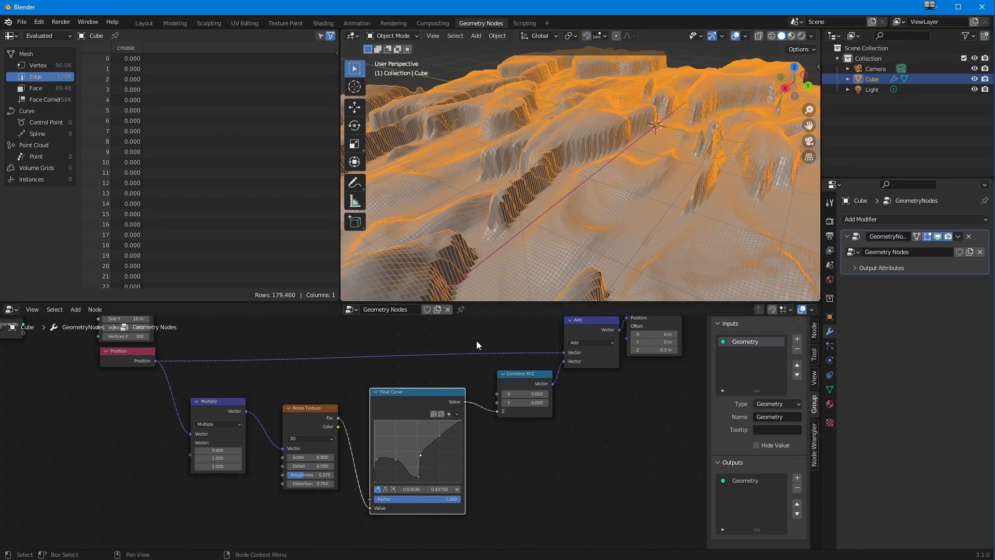
pyautogui.moveTo(422, 456)
pyautogui.mouseDown()
pyautogui.moveTo(429, 464)
pyautogui.moveTo(427, 455)
pyautogui.mouseUp()
pyautogui.moveTo(479, 287); pyautogui.dragTo(534, 251, button='middle')
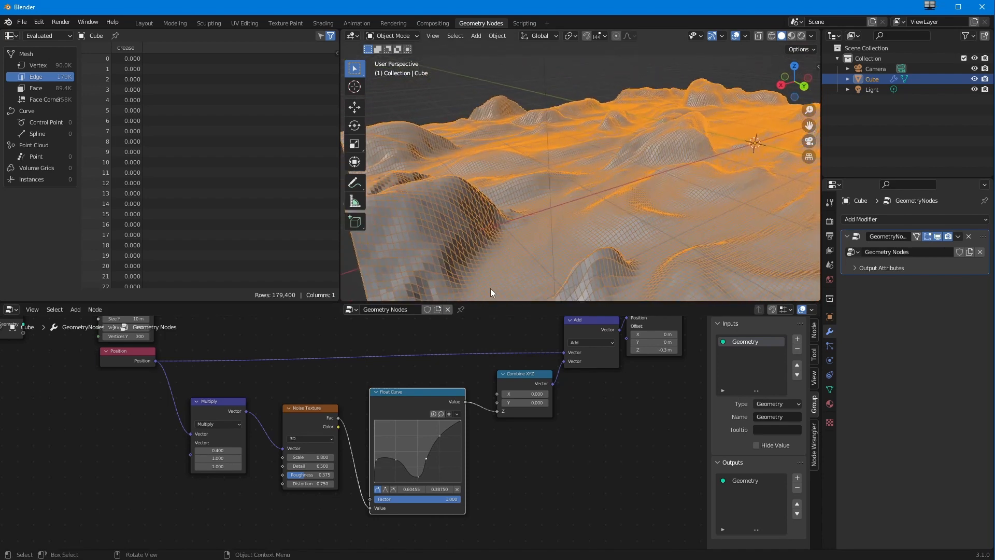
pyautogui.moveTo(539, 290); pyautogui.dragTo(656, 179, button='middle')
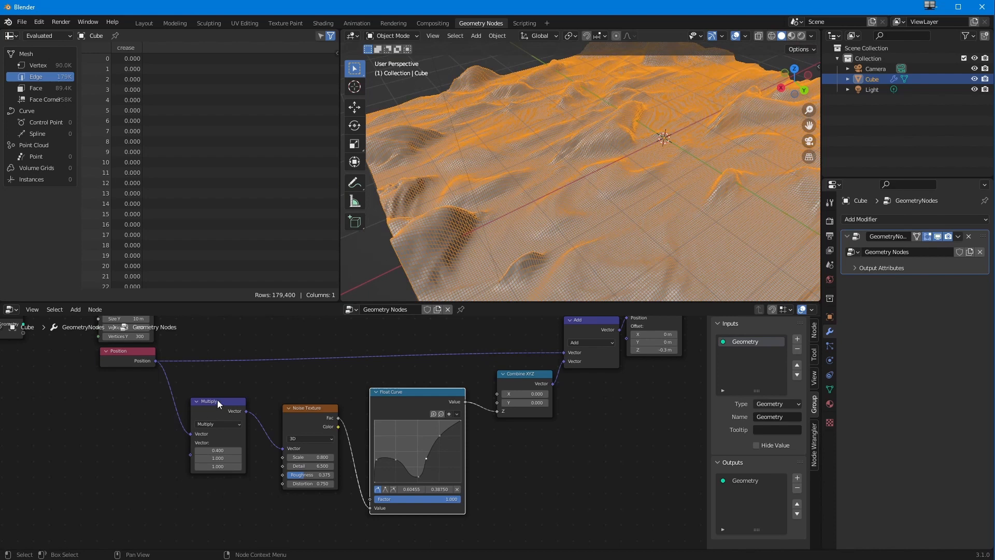
# Step: Move the Multiply node closer to the Noise Texture and set its Z value to 1
pyautogui.moveTo(217, 402); pyautogui.dragTo(235, 407)
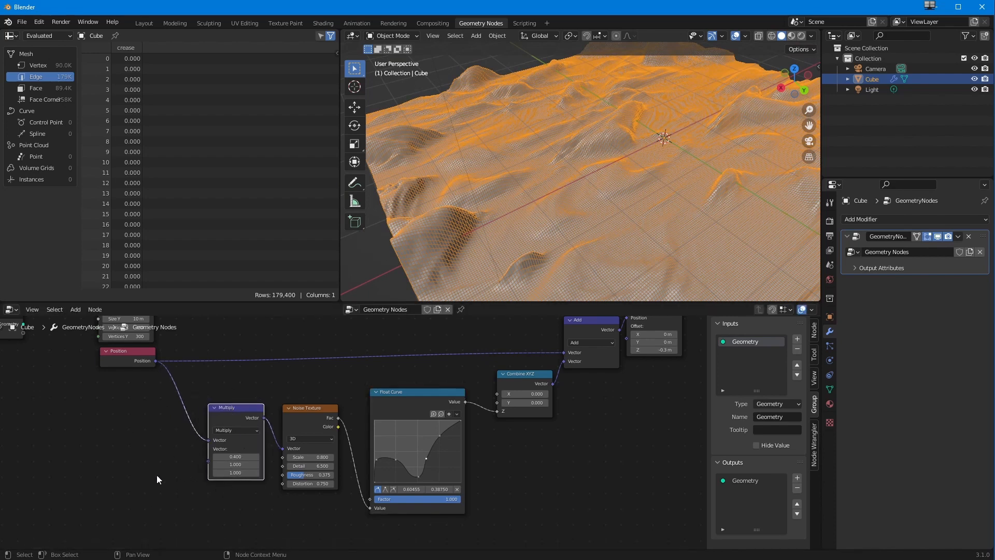
pyautogui.moveTo(236, 472)
pyautogui.mouseDown()
pyautogui.moveTo(221, 473)
pyautogui.moveTo(234, 472)
pyautogui.mouseUp()
pyautogui.click(233, 473)
pyautogui.write('1')
pyautogui.press('Return')
# Step: Make room beside the Position node and insert an Add Vector Math node on its link to the Multiply node
pyautogui.keyDown('ctrl'); pyautogui.moveTo(512, 453); pyautogui.dragTo(513, 459, button='middle'); pyautogui.keyUp('ctrl')
pyautogui.moveTo(512, 459); pyautogui.dragTo(429, 483, button='middle')
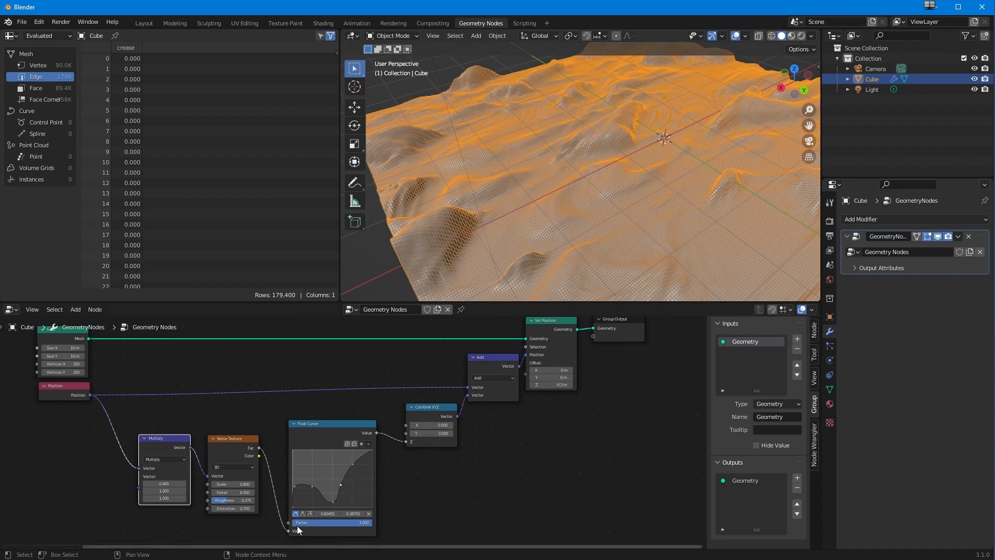
pyautogui.moveTo(87, 477); pyautogui.dragTo(127, 453, button='middle')
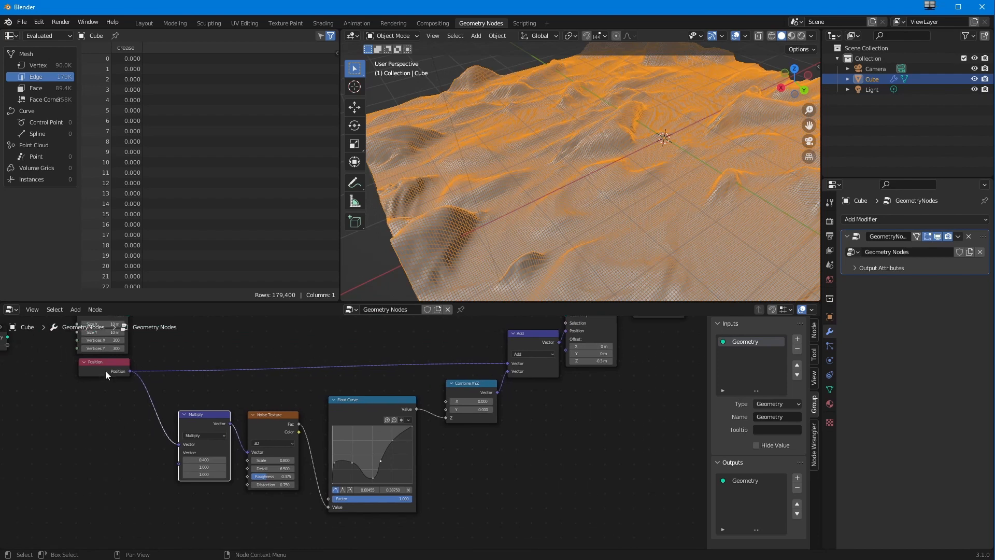
pyautogui.moveTo(105, 371); pyautogui.dragTo(96, 368)
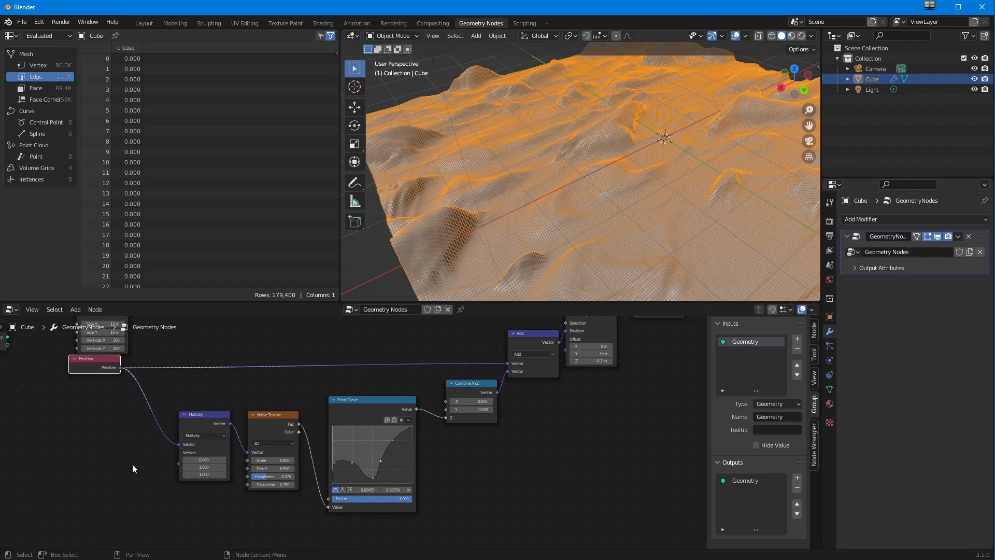
pyautogui.click(78, 309)
pyautogui.moveTo(98, 491)
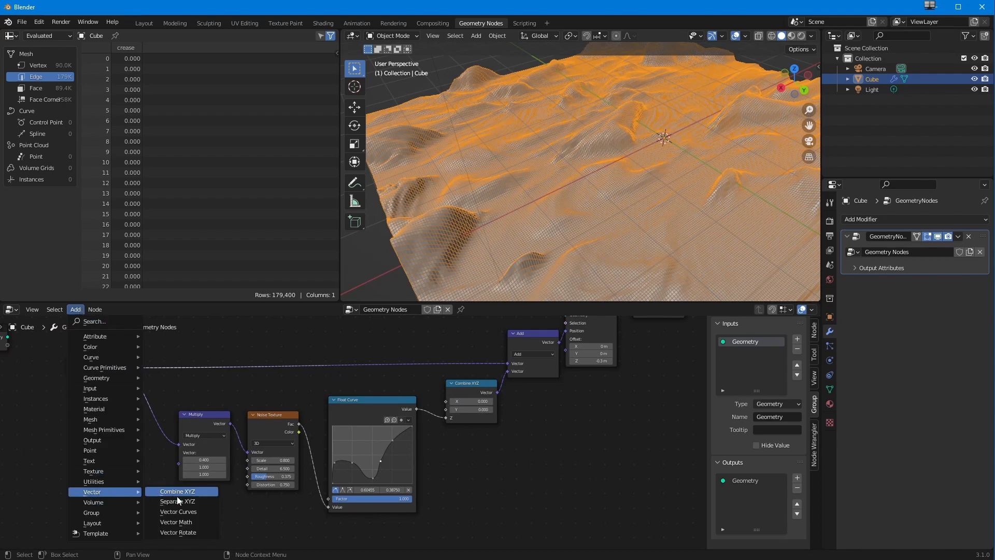
pyautogui.click(177, 522)
pyautogui.click(113, 401)
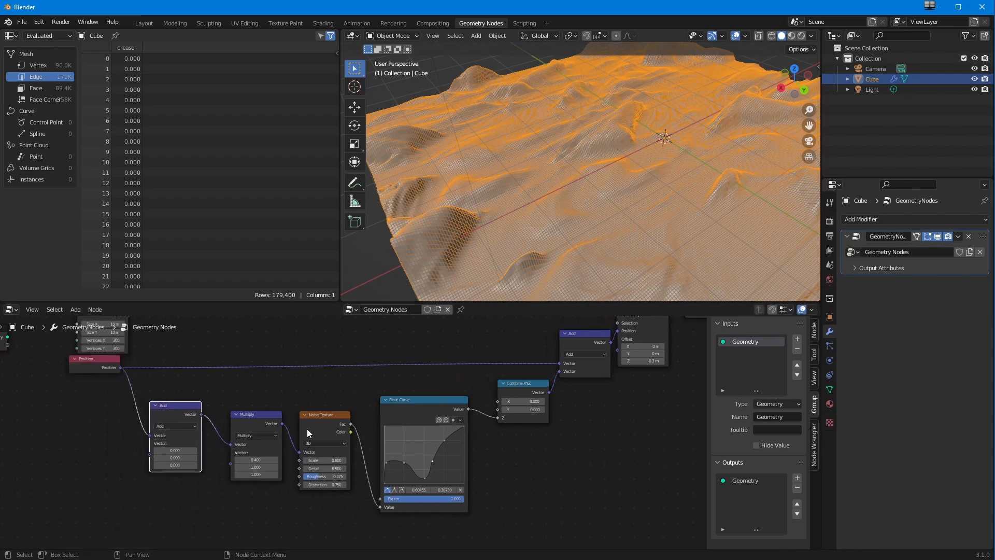
pyautogui.scroll(5, 173, 435)
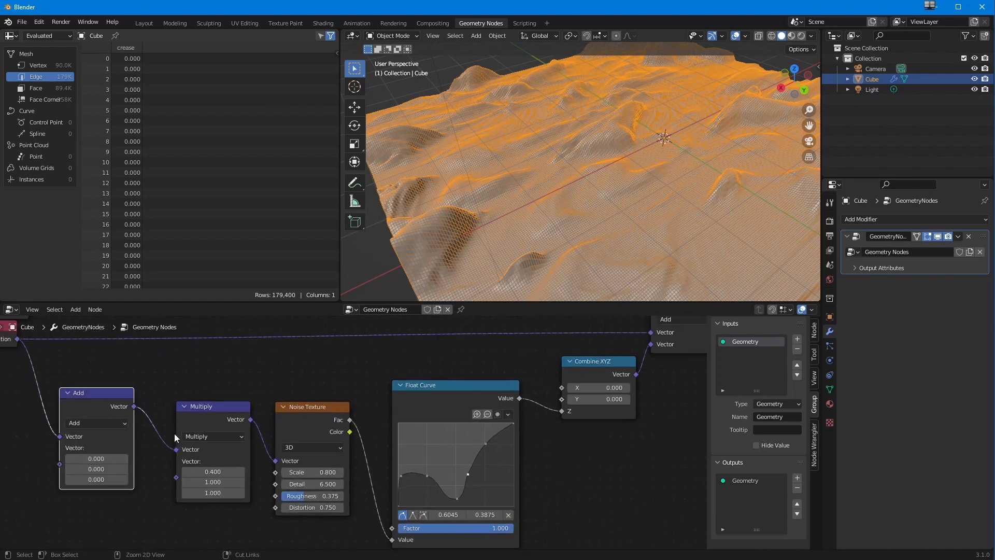
# Step: Shift the noise across the terrain by setting the Add node's vector to X 17, Y 2.1 and Z -4.4
pyautogui.moveTo(149, 451); pyautogui.dragTo(254, 448, button='middle')
pyautogui.scroll(3, 241, 463)
pyautogui.moveTo(202, 474); pyautogui.dragTo(189, 445, button='middle')
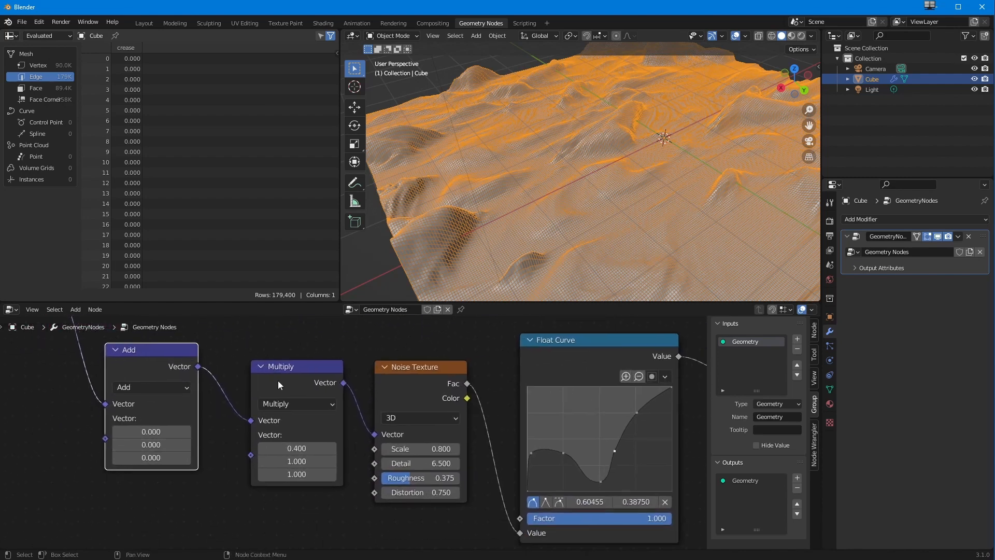
pyautogui.moveTo(149, 427); pyautogui.dragTo(186, 433)
pyautogui.keyDown('ctrl'); pyautogui.moveTo(513, 197); pyautogui.dragTo(462, 201, button='middle'); pyautogui.keyUp('ctrl')
pyautogui.moveTo(150, 431); pyautogui.dragTo(207, 436)
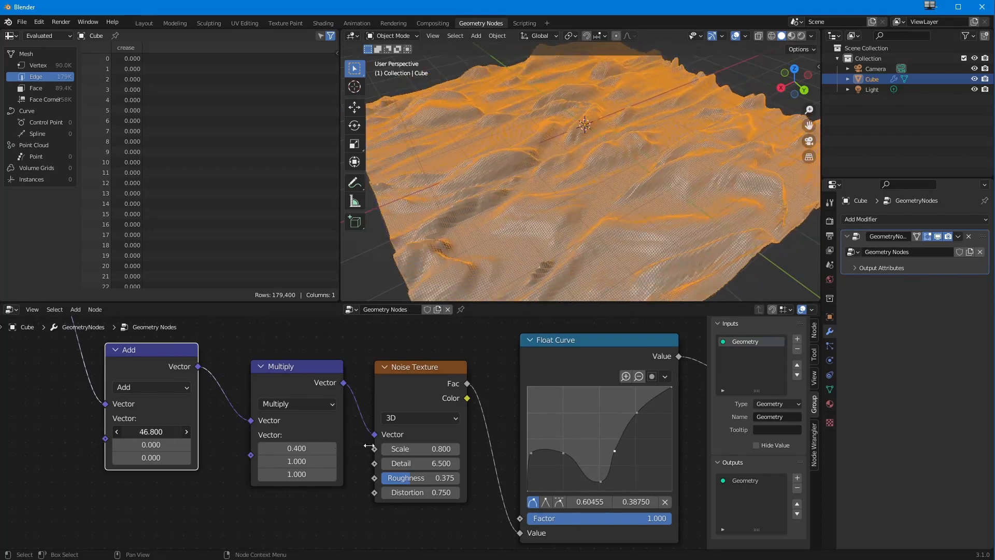
pyautogui.moveTo(233, 445); pyautogui.dragTo(128, 464)
pyautogui.scroll(-3, 437, 228)
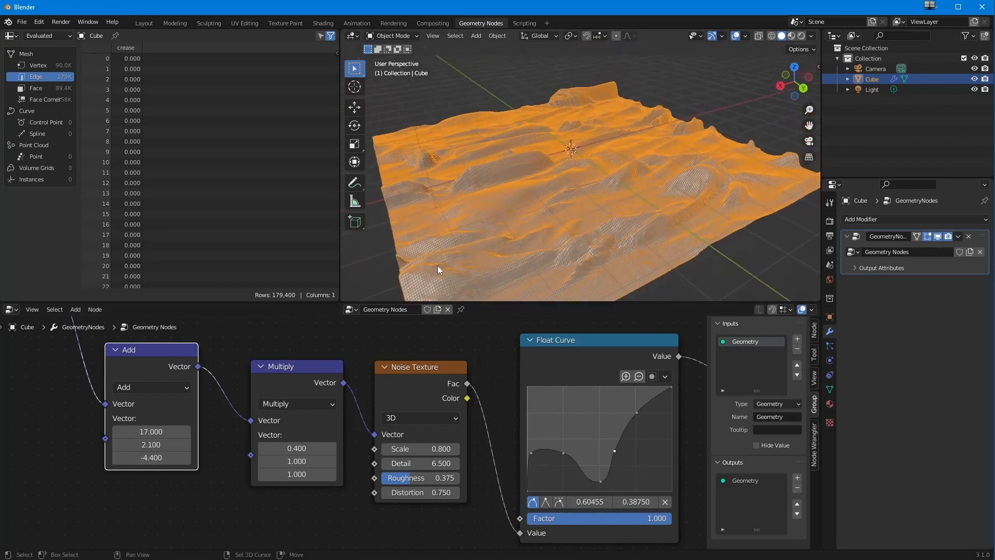
# Step: Reset the Float Curve to its default straight line
pyautogui.click(665, 376)
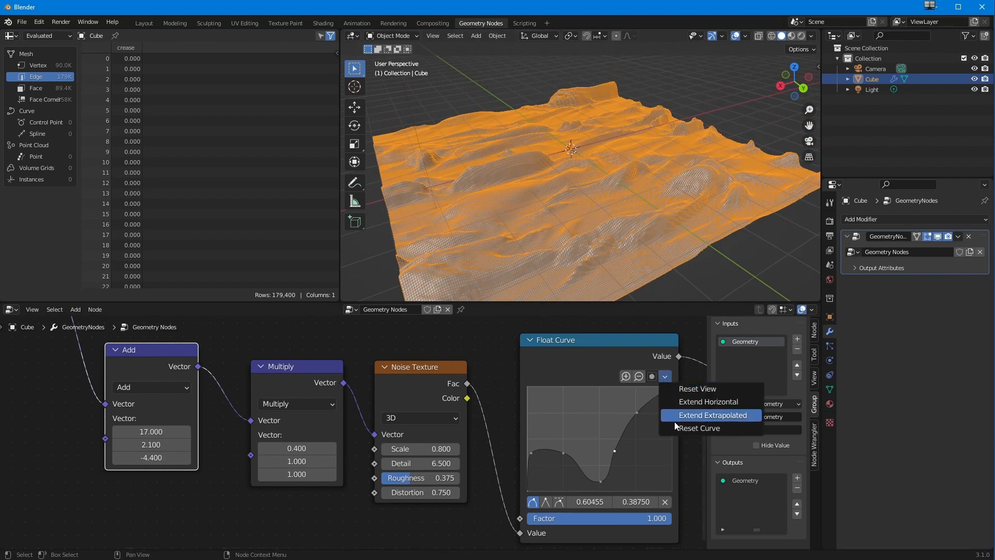
pyautogui.click(678, 428)
pyautogui.moveTo(538, 222); pyautogui.dragTo(466, 249, button='middle')
# Step: Set the Add node's Z value to 0, and then raise it to 7.6 to change the terrain pattern
pyautogui.click(157, 458)
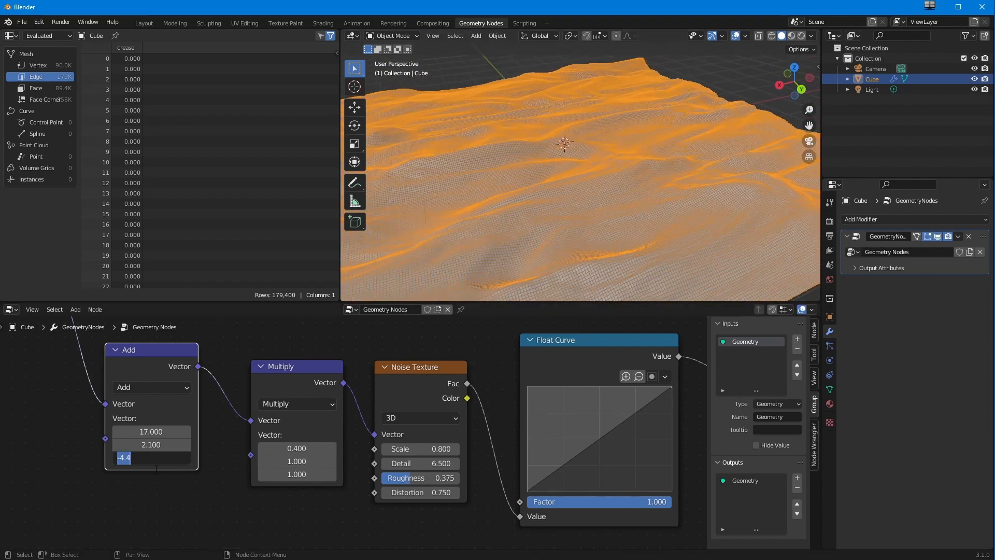
pyautogui.write('0')
pyautogui.press('Return')
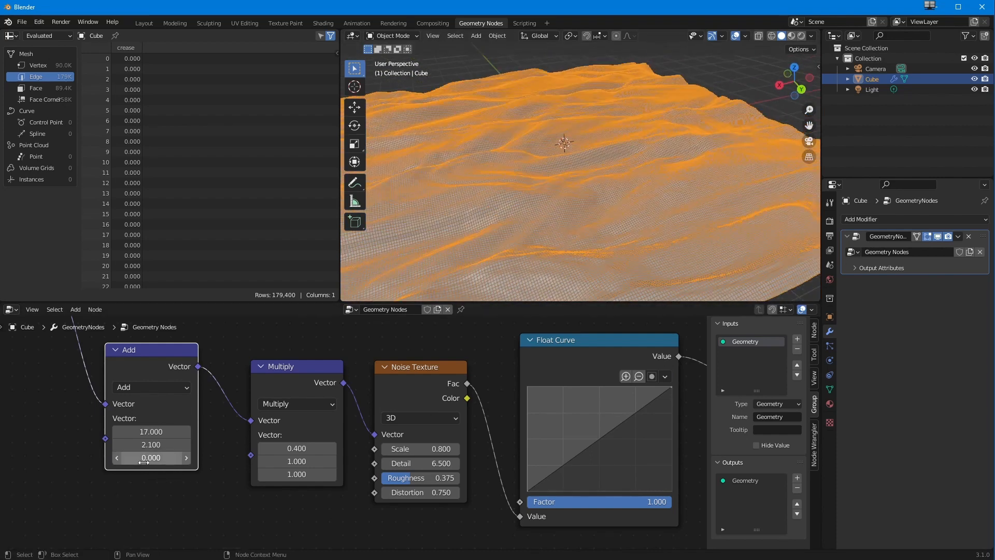
pyautogui.moveTo(150, 462); pyautogui.dragTo(199, 465)
pyautogui.press('Home')
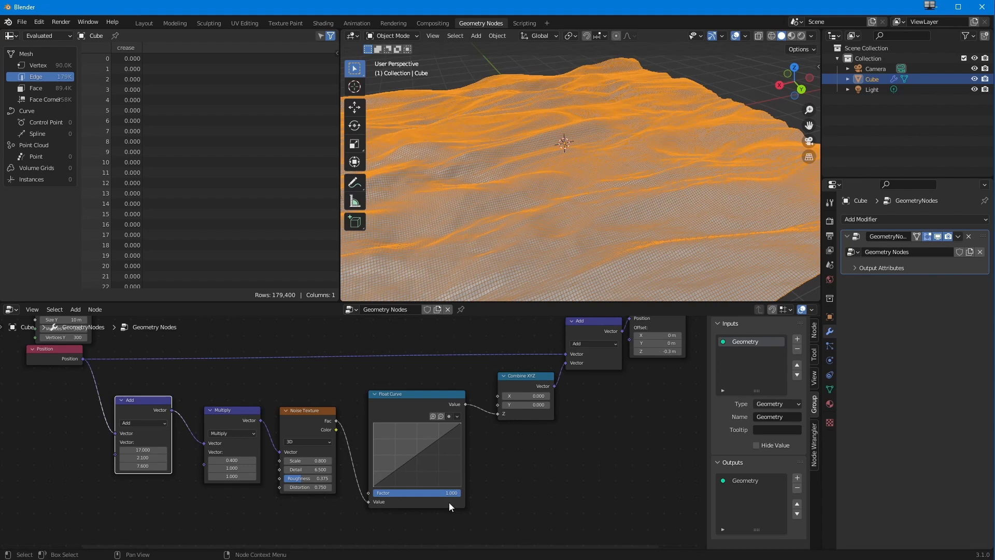
# Step: Reshape the Float Curve into a low bump, shallow dip and steep rise, with its first inner point at about 0.17, 0.26
pyautogui.keyDown('ctrl'); pyautogui.moveTo(540, 434); pyautogui.dragTo(473, 461, button='middle'); pyautogui.keyUp('ctrl')
pyautogui.keyDown('ctrl'); pyautogui.moveTo(316, 452); pyautogui.dragTo(349, 421, button='middle'); pyautogui.keyUp('ctrl')
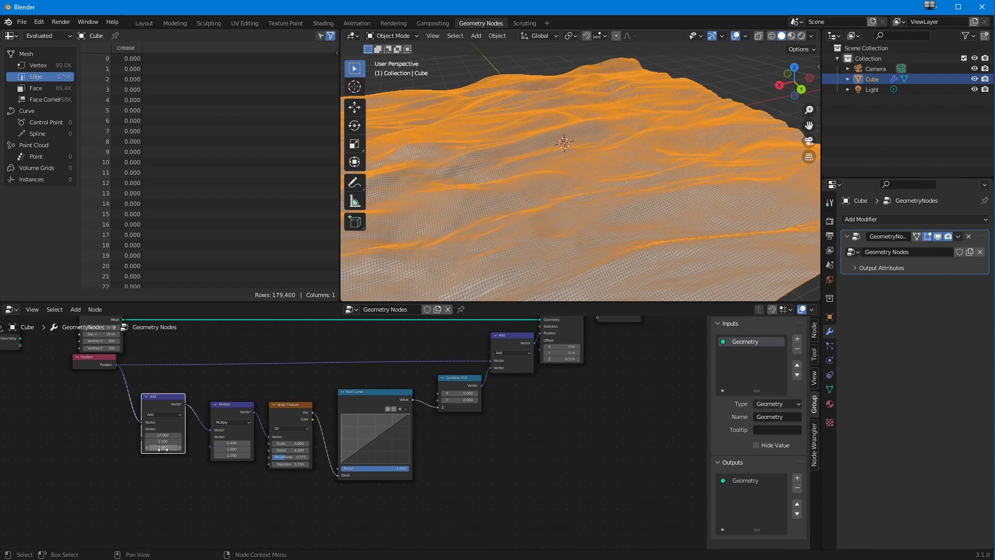
pyautogui.keyDown('ctrl'); pyautogui.moveTo(101, 493); pyautogui.dragTo(196, 491, button='middle'); pyautogui.keyUp('ctrl')
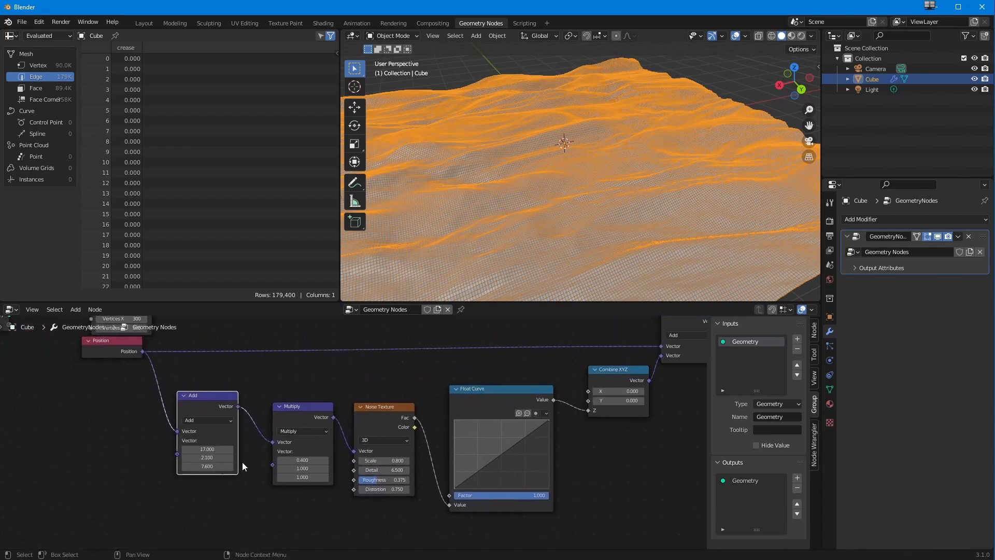
pyautogui.click(524, 429)
pyautogui.moveTo(474, 468)
pyautogui.mouseDown()
pyautogui.moveTo(491, 455)
pyautogui.moveTo(497, 468)
pyautogui.moveTo(473, 485)
pyautogui.moveTo(498, 472)
pyautogui.moveTo(472, 477)
pyautogui.mouseUp()
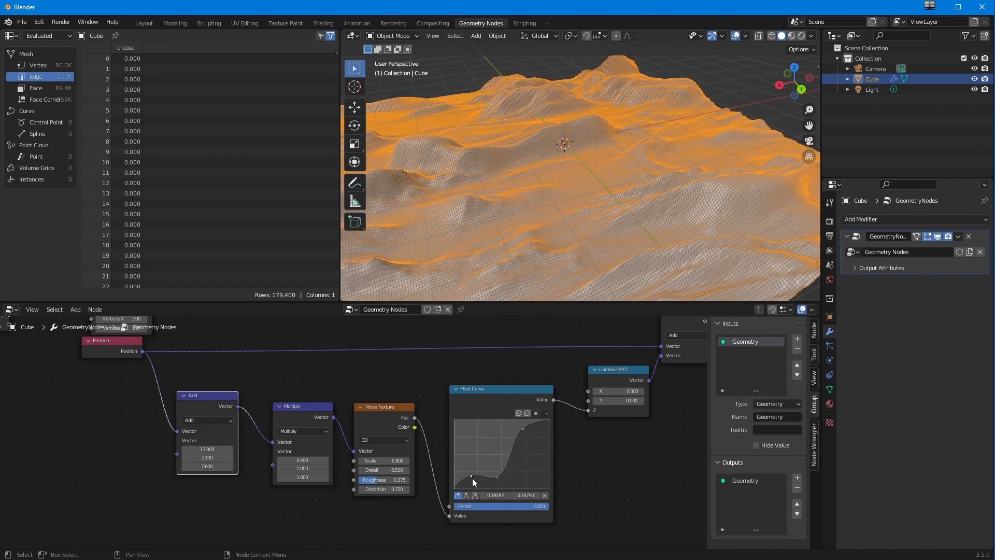
pyautogui.moveTo(494, 251); pyautogui.dragTo(514, 208, button='middle')
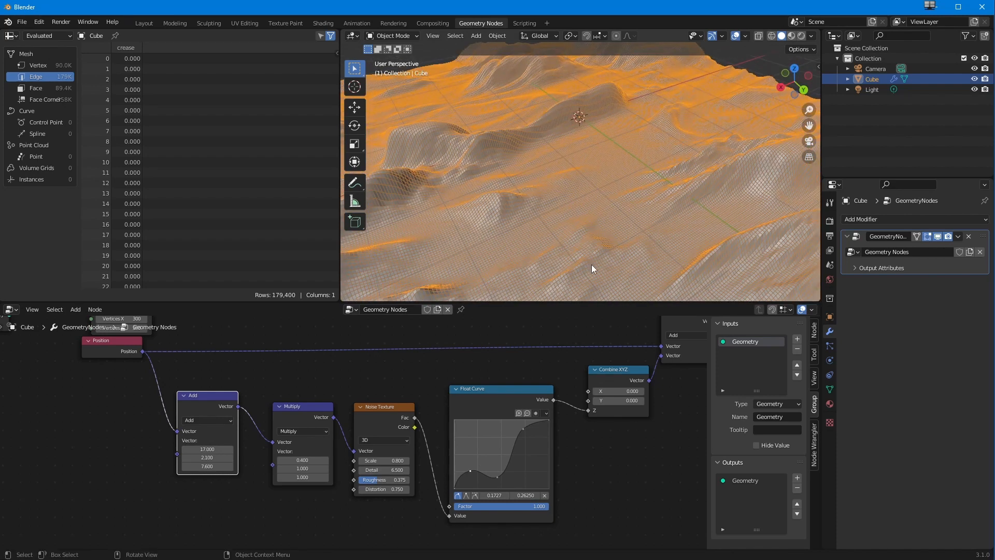
# Step: Switch to the camera view and set the Add node's X, Y and Z values to 0
pyautogui.press('KP_0')
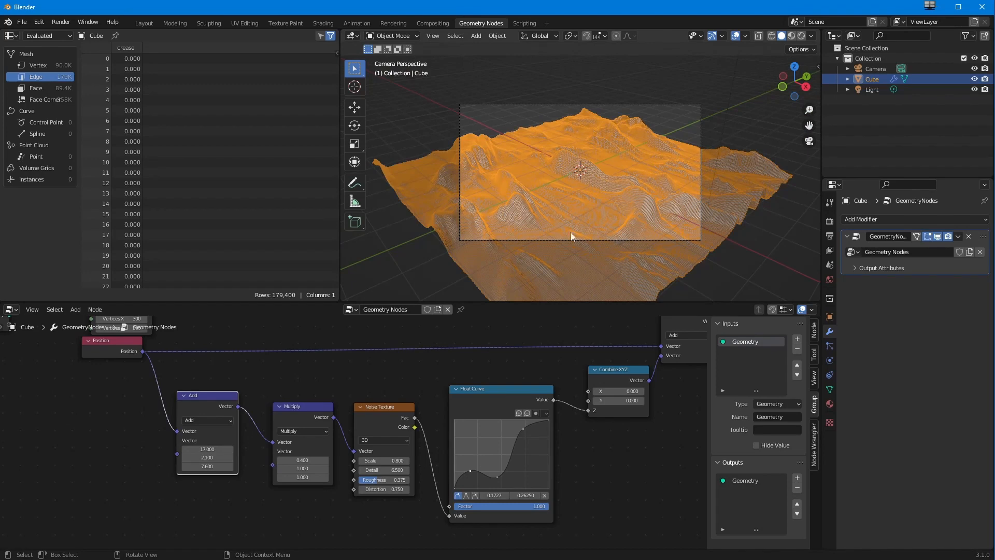
pyautogui.doubleClick(203, 449)
pyautogui.write('0')
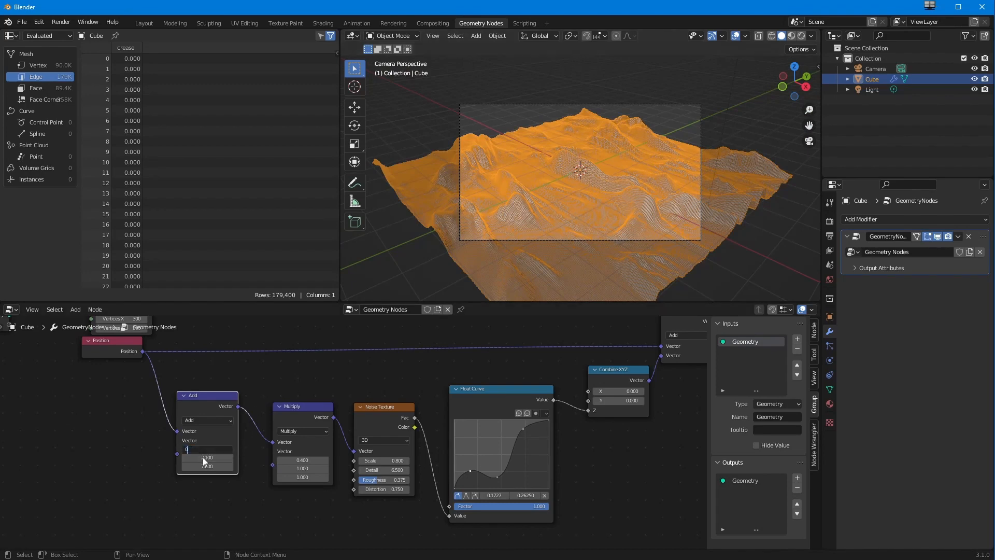
pyautogui.doubleClick(203, 457)
pyautogui.write('0')
pyautogui.doubleClick(207, 467)
pyautogui.write('0')
pyautogui.press('Return')
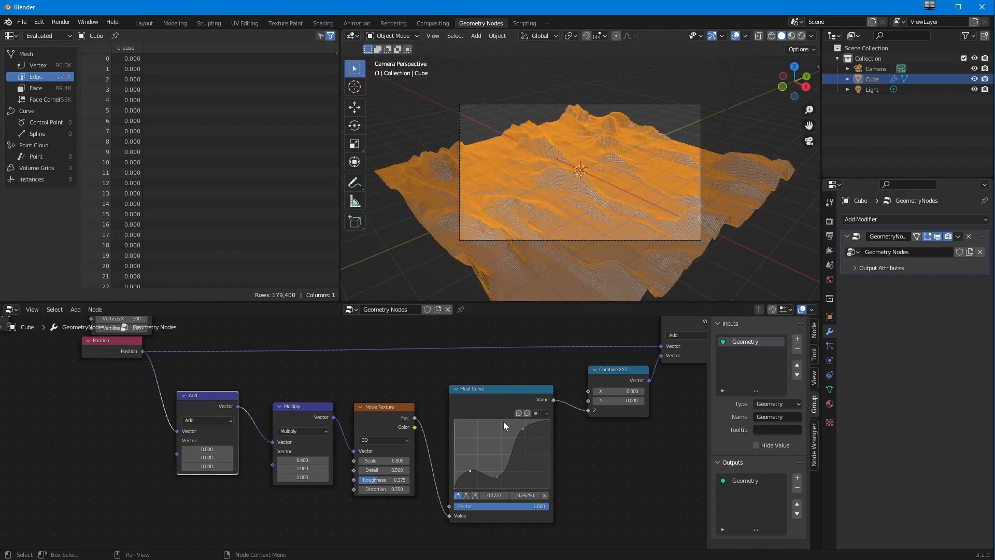
# Step: Set the Multiply node's X value to 1 and its Y value to 0.3
pyautogui.doubleClick(297, 460)
pyautogui.write('1')
pyautogui.press('Return')
pyautogui.doubleClick(304, 469)
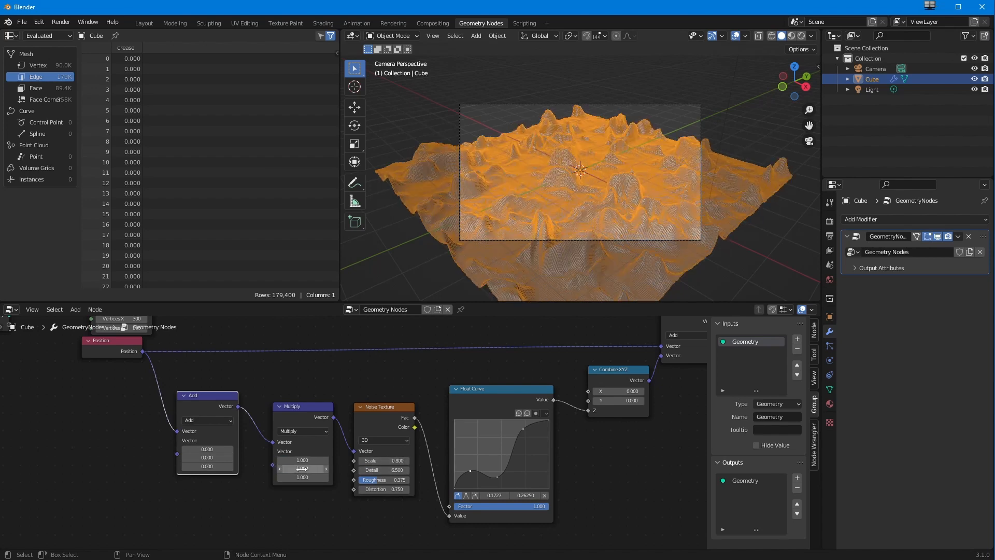
pyautogui.write('.3')
pyautogui.press('Return')
# Step: Lock the camera to the view and reframe it closer to the terrain
pyautogui.moveTo(505, 240)
pyautogui.mouseDown(button='middle')
pyautogui.moveTo(481, 241)
pyautogui.moveTo(500, 243)
pyautogui.mouseUp(button='middle')
pyautogui.press('KP_0')
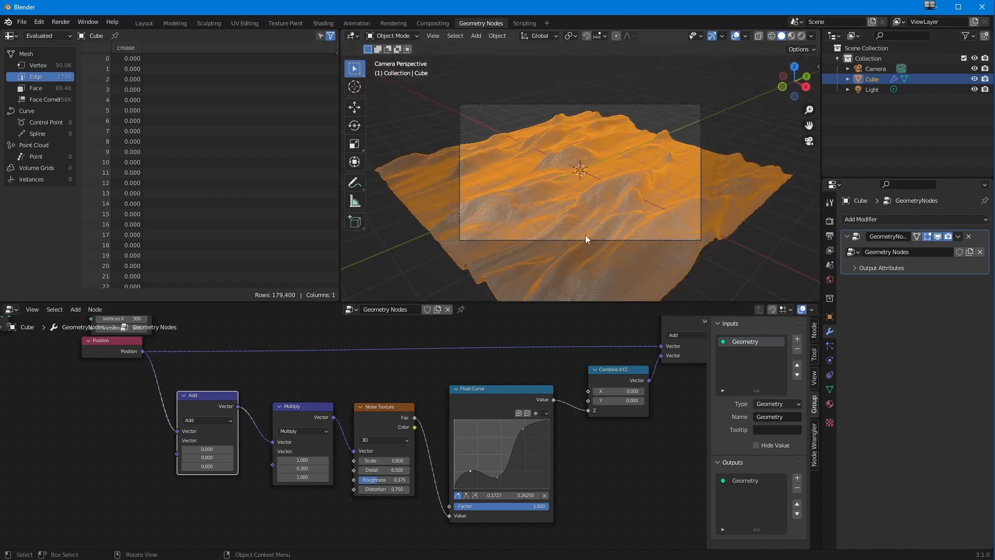
pyautogui.press('n')
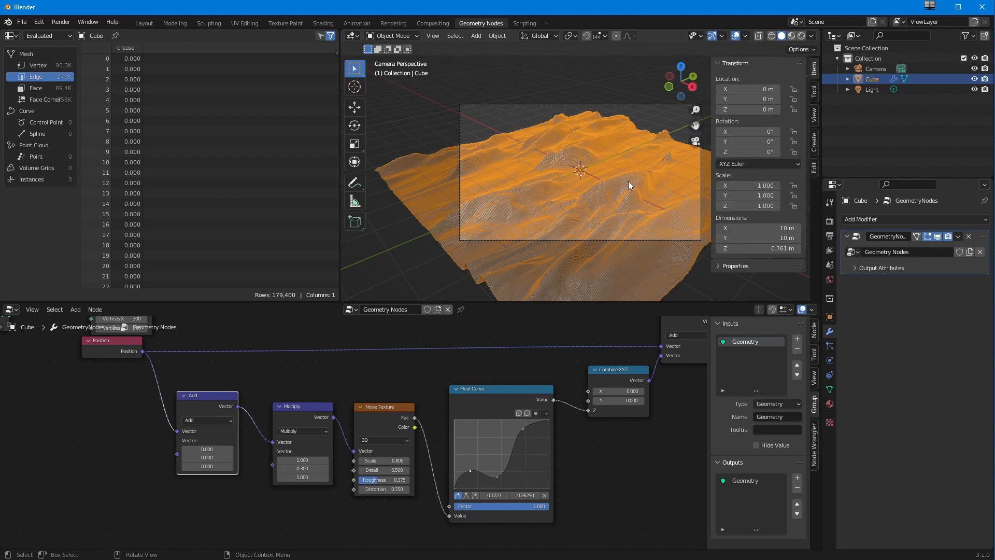
pyautogui.click(813, 115)
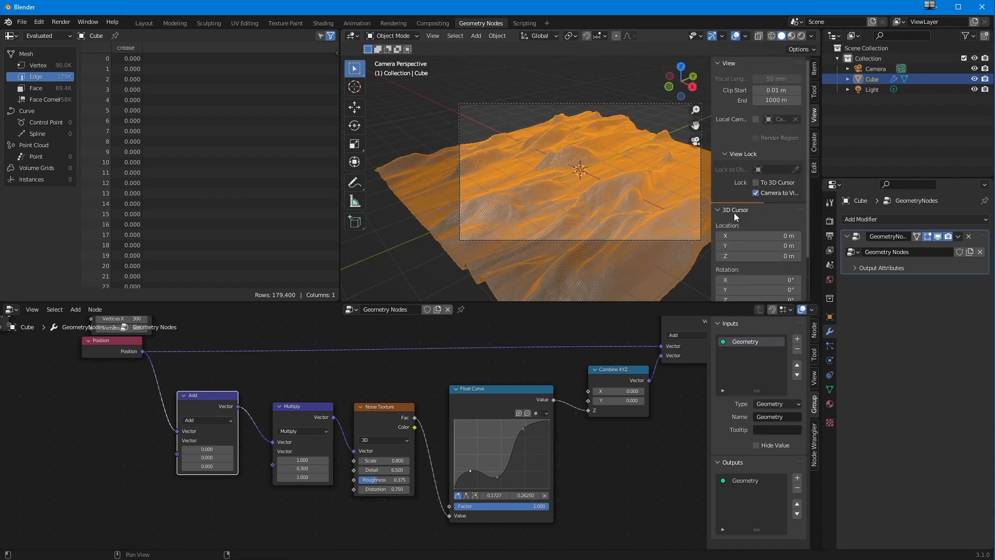
pyautogui.moveTo(512, 219); pyautogui.dragTo(513, 235, button='middle')
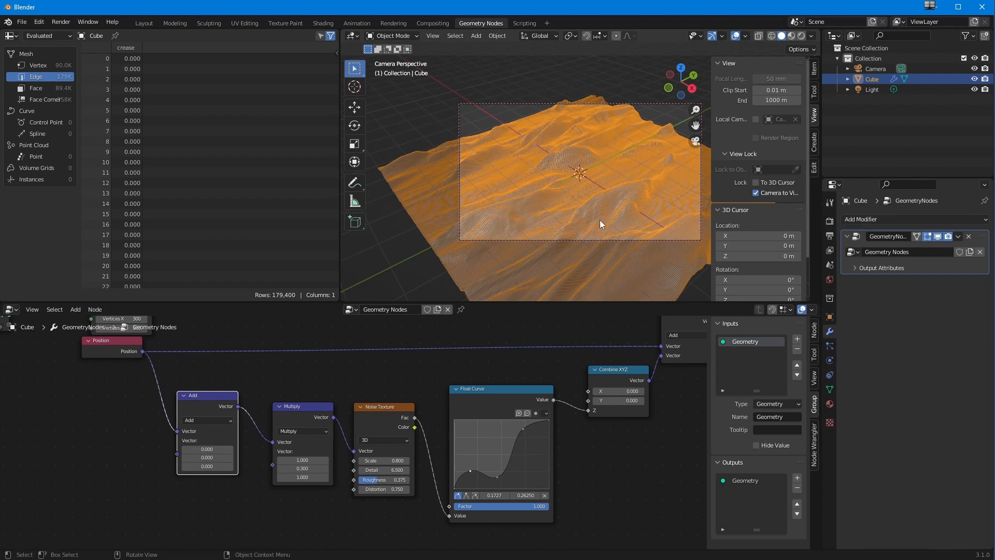
pyautogui.moveTo(535, 223); pyautogui.dragTo(546, 184, button='middle')
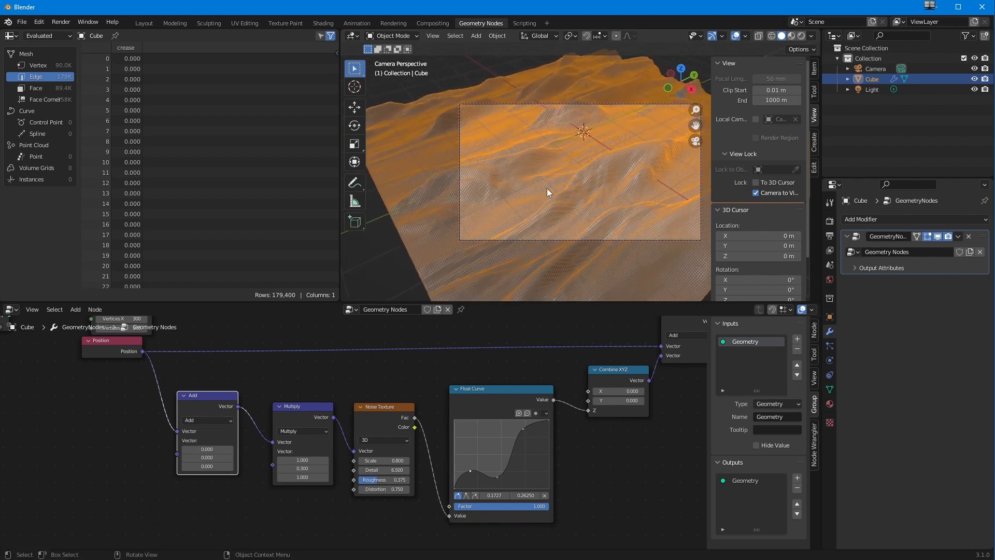
pyautogui.press('n')
pyautogui.moveTo(525, 221); pyautogui.dragTo(530, 241, button='middle')
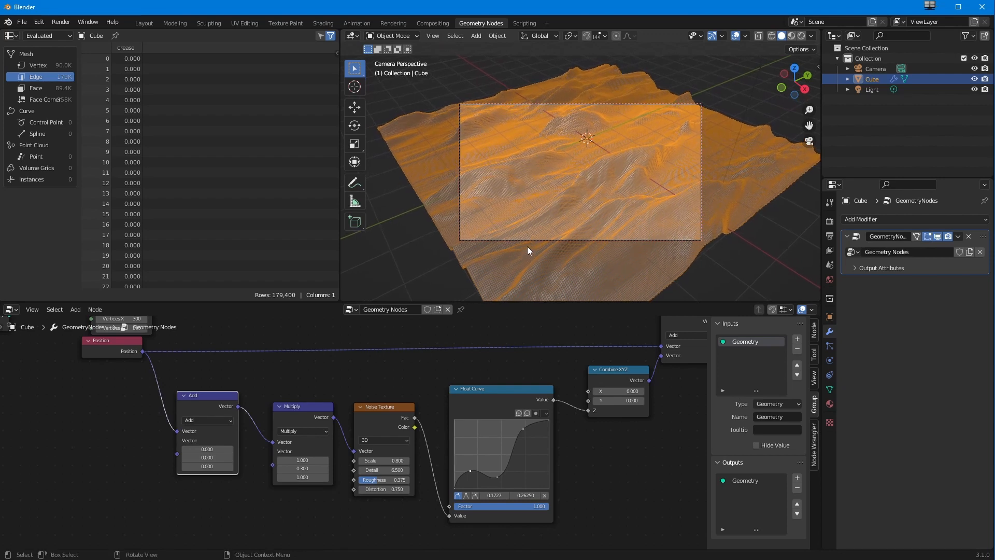
# Step: Unlock the camera from the view and hide the viewport sidebar
pyautogui.press('n')
pyautogui.click(755, 193)
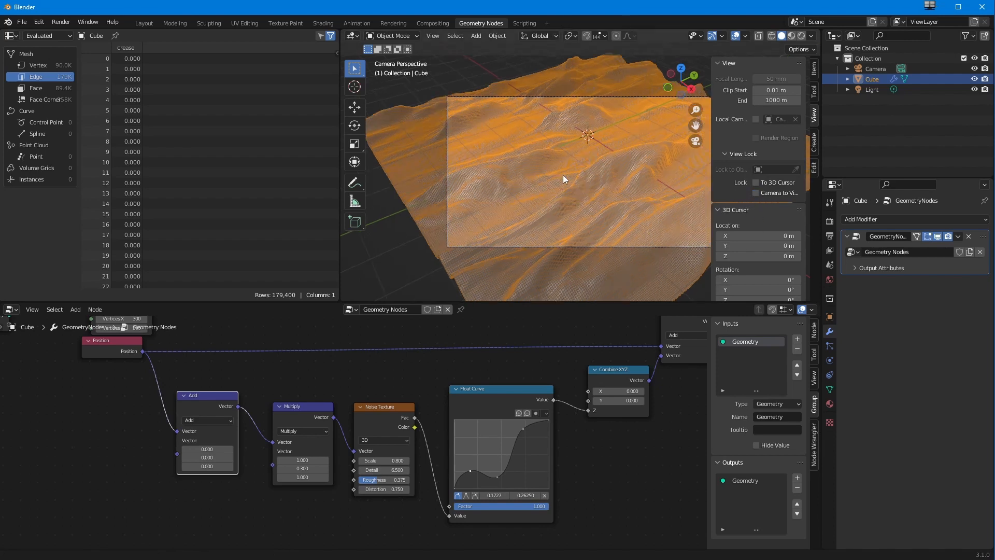
pyautogui.press('n')
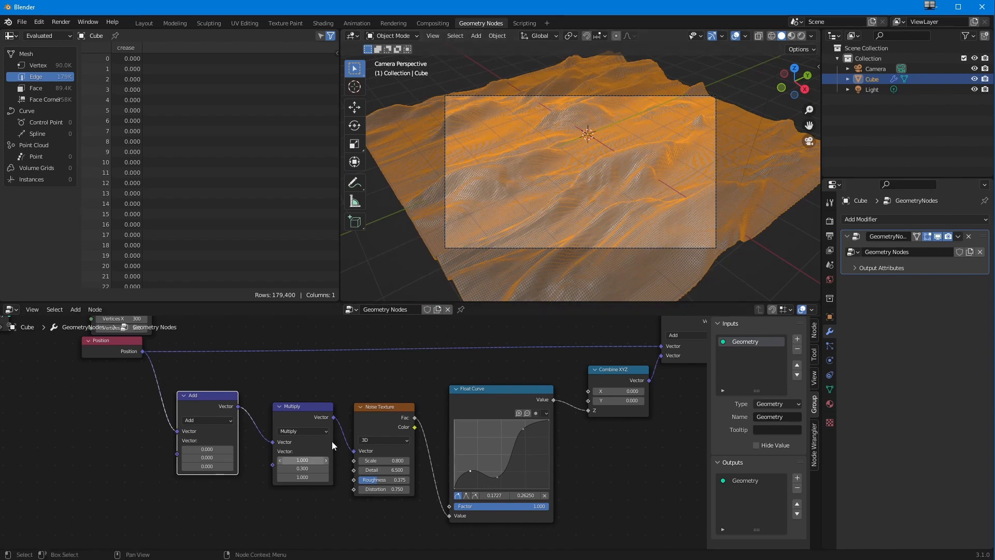
# Step: Move the Group Input node down beside the Position node
pyautogui.scroll(-1, 274, 424)
pyautogui.moveTo(269, 420); pyautogui.dragTo(374, 486, button='middle')
pyautogui.moveTo(220, 420); pyautogui.dragTo(235, 422)
pyautogui.moveTo(107, 381); pyautogui.dragTo(114, 436)
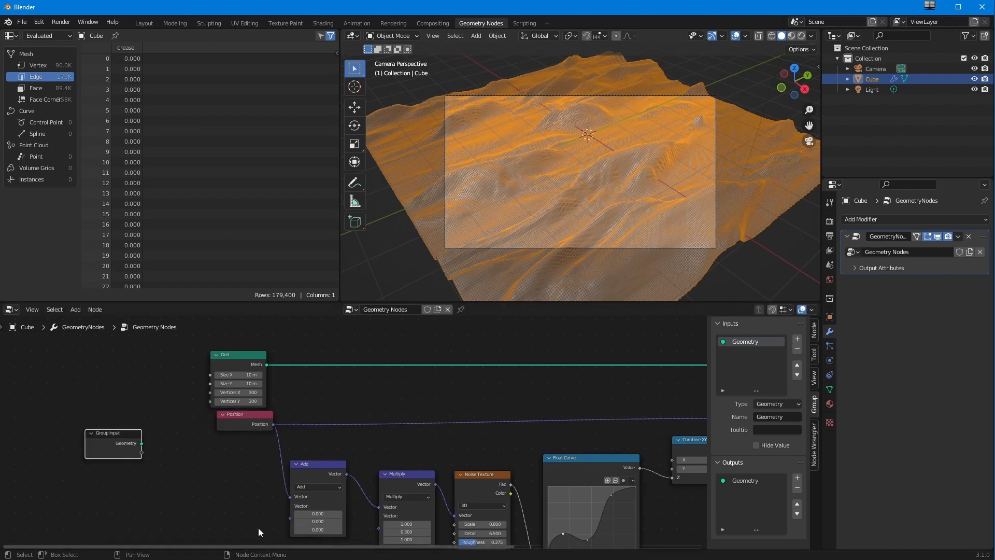
pyautogui.moveTo(298, 476); pyautogui.dragTo(278, 459, button='middle')
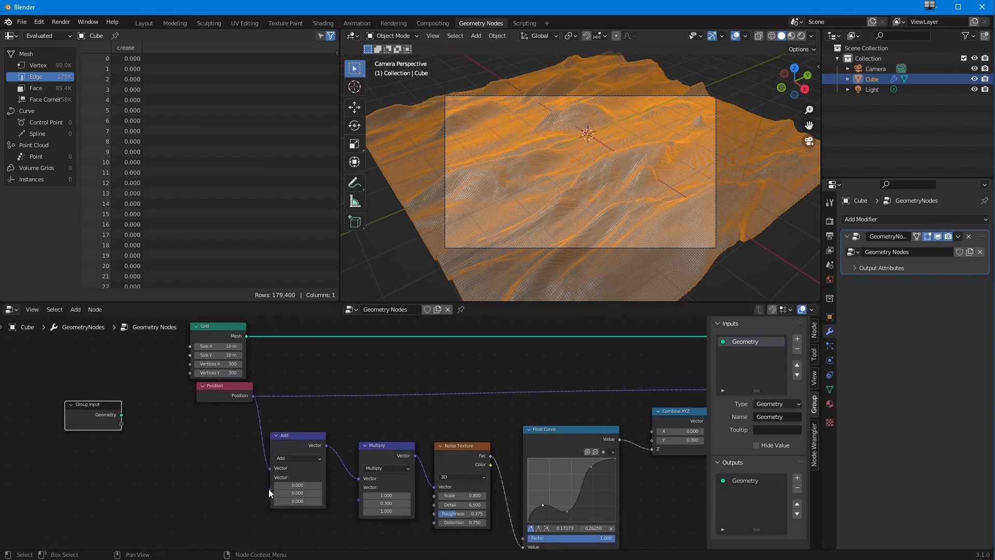
# Step: Expose the Add node's second vector as a group input and name it translate
pyautogui.moveTo(269, 489); pyautogui.dragTo(122, 427)
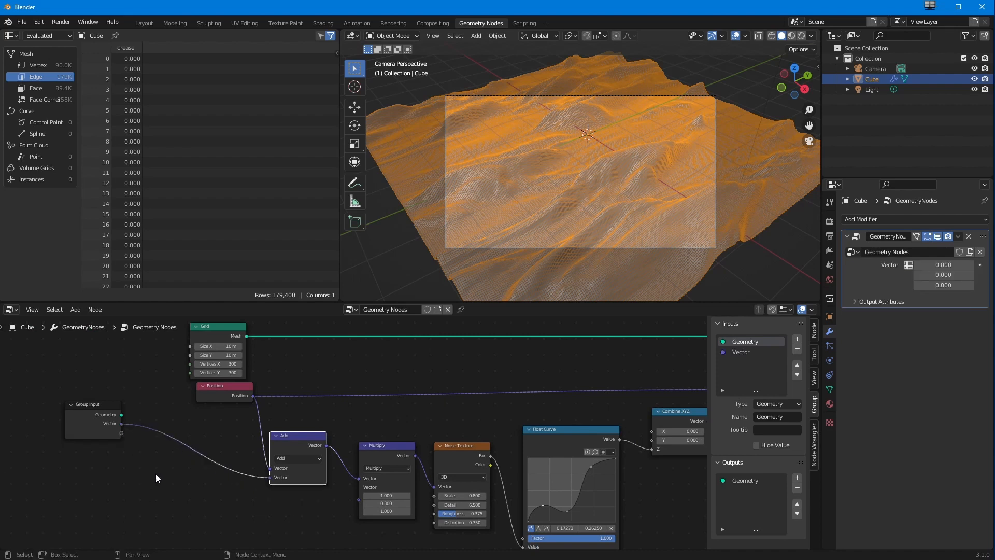
pyautogui.click(738, 352)
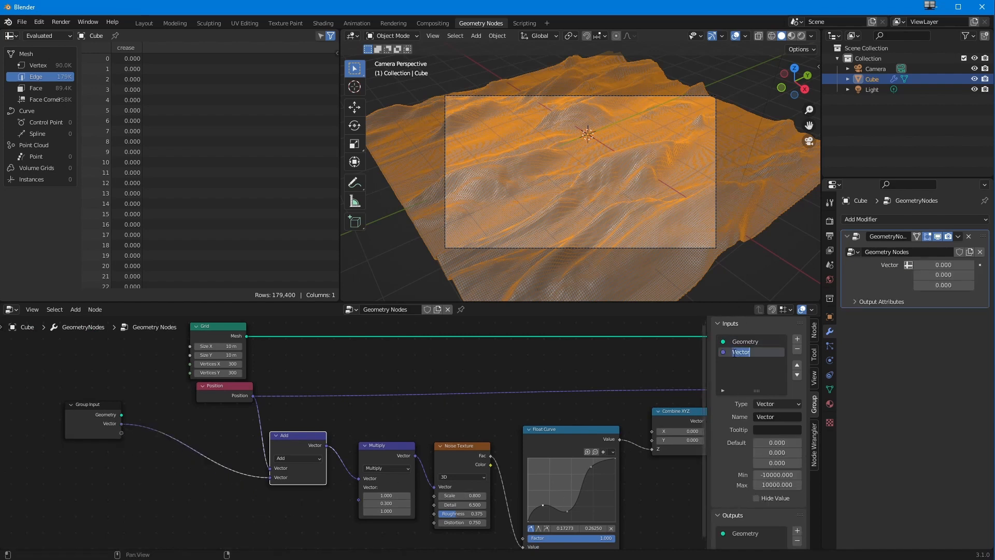
pyautogui.write('translate')
pyautogui.press('Return')
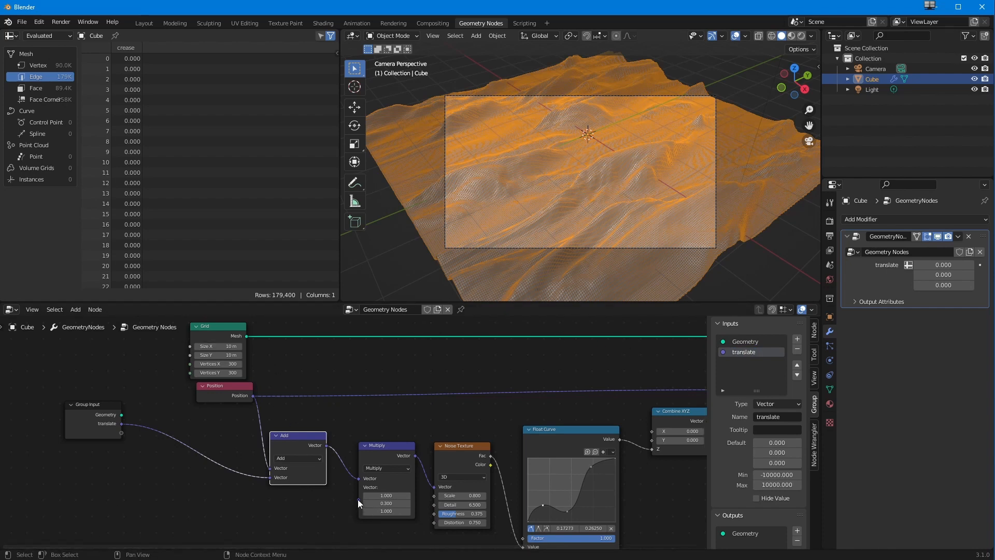
# Step: Expose the Multiply node's second vector as a group input and name it scale
pyautogui.moveTo(358, 498); pyautogui.dragTo(122, 433)
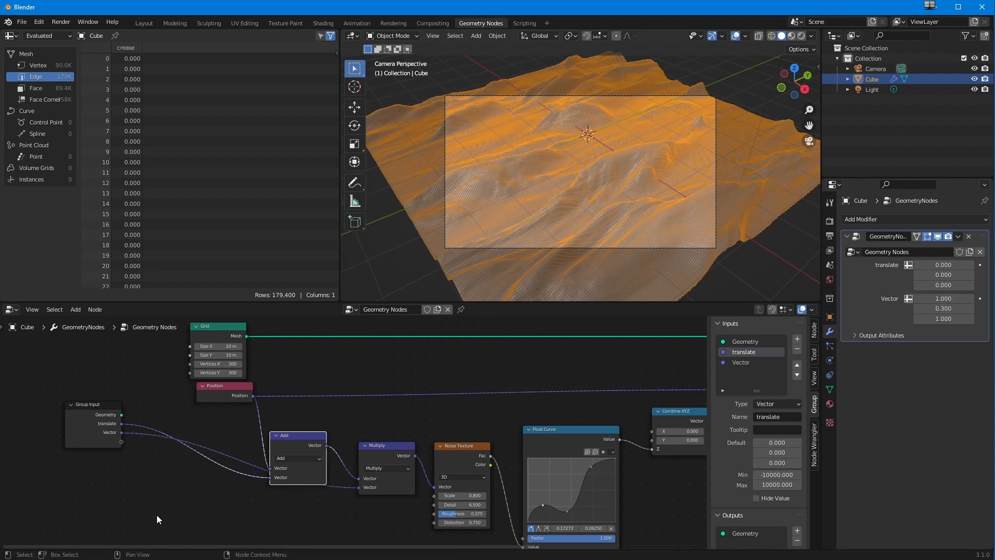
pyautogui.doubleClick(740, 363)
pyautogui.write('scale')
pyautogui.press('Return')
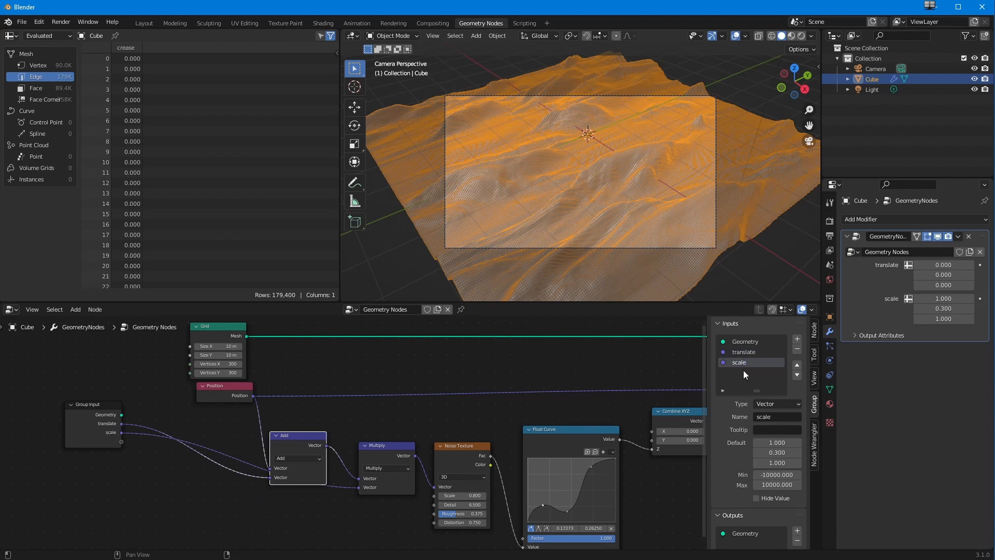
# Step: Set the Noise Texture's Scale to 0.9 and Roughness to 0.475, and try Distortion at 0 before setting it to 1
pyautogui.moveTo(321, 522); pyautogui.dragTo(310, 510, button='middle')
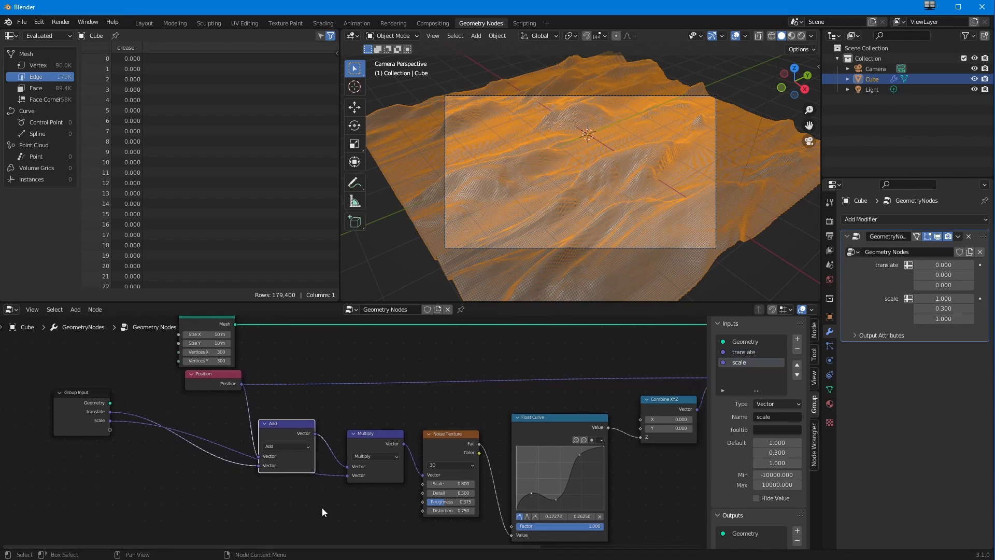
pyautogui.moveTo(437, 486); pyautogui.dragTo(449, 503)
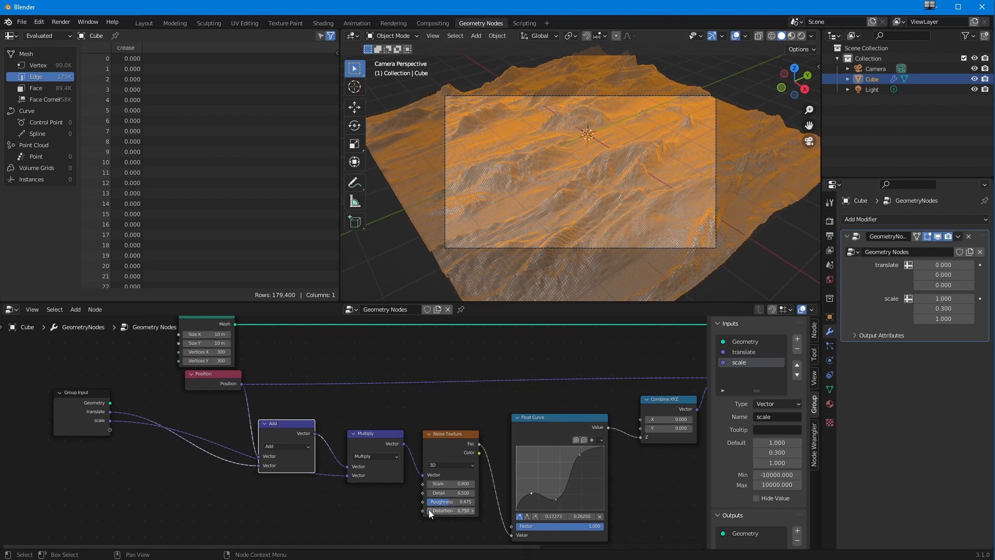
pyautogui.doubleClick(452, 510)
pyautogui.write('0')
pyautogui.press('Return')
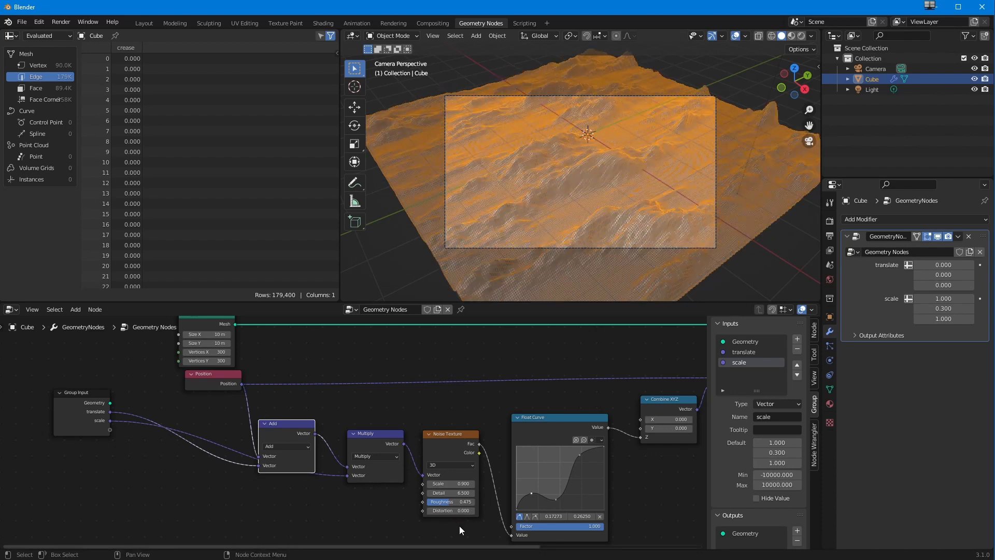
pyautogui.doubleClick(452, 511)
pyautogui.write('1')
pyautogui.press('Return')
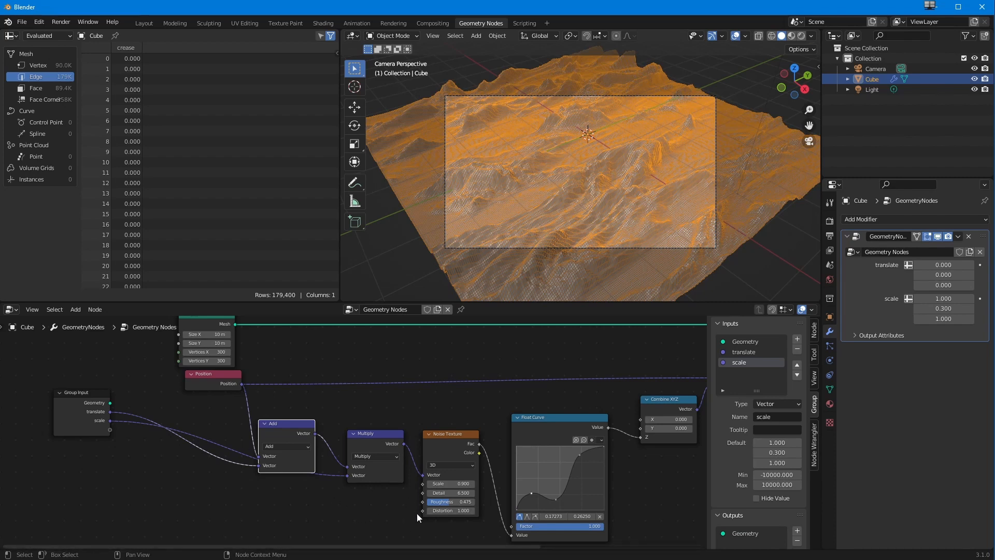
# Step: Expose the Noise Texture's Roughness as a group input and set it to 0.39 on the modifier
pyautogui.moveTo(422, 501); pyautogui.dragTo(110, 430)
pyautogui.moveTo(943, 333); pyautogui.dragTo(954, 446)
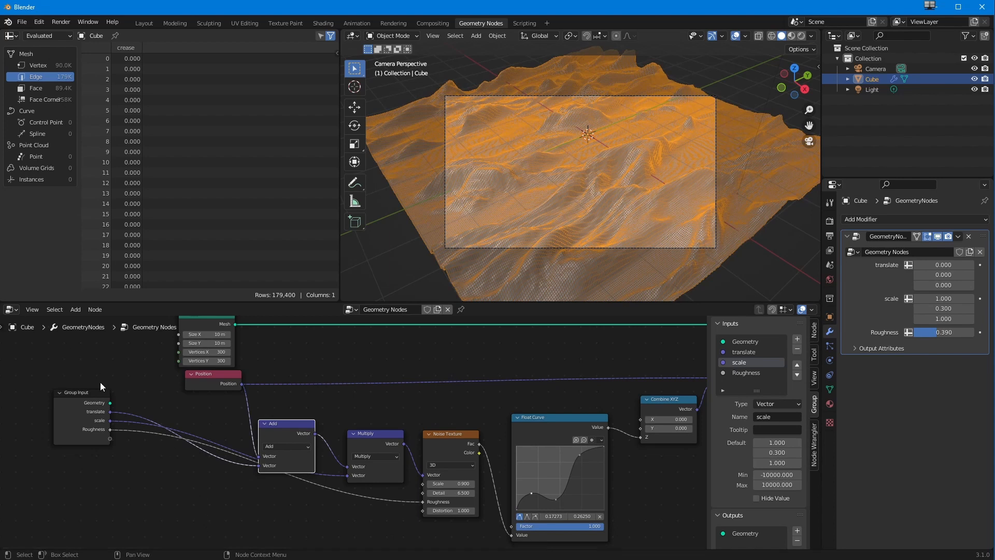
# Step: Try out other translate X values on the Geometry Nodes modifier and reset the value to 0
pyautogui.click(82, 393)
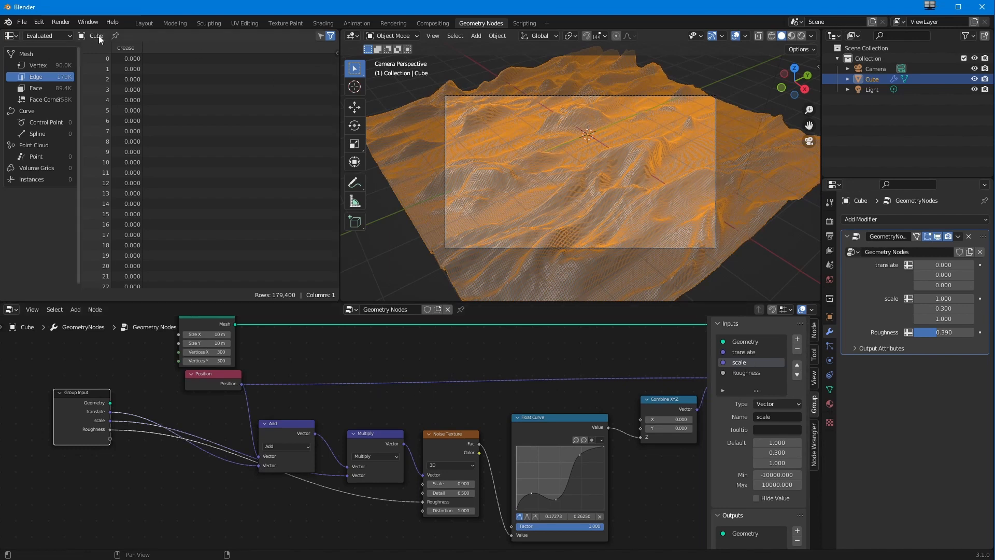
pyautogui.moveTo(928, 264); pyautogui.dragTo(921, 265)
pyautogui.doubleClick(925, 265)
pyautogui.write('0')
pyautogui.press('Return')
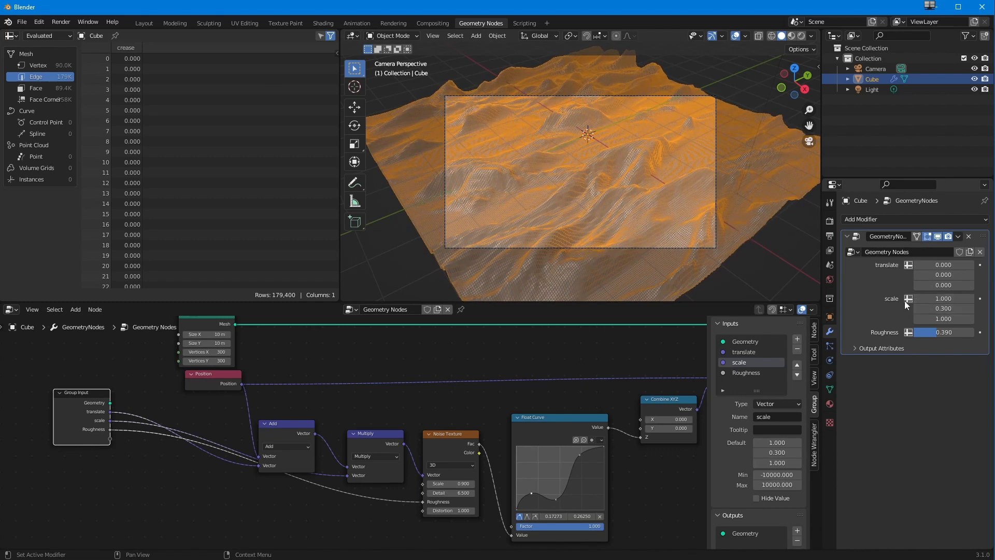
# Step: In the Animation workspace, set the modifier's translate Y to -20 and keyframe the translate vector at frame 1
pyautogui.click(356, 24)
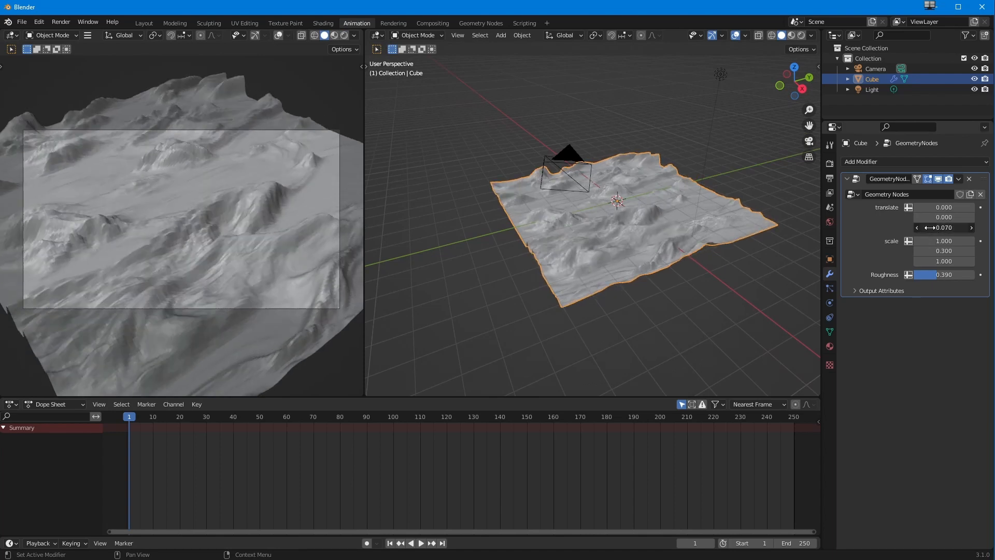
pyautogui.moveTo(944, 218)
pyautogui.mouseDown()
pyautogui.moveTo(914, 218)
pyautogui.moveTo(962, 217)
pyautogui.mouseUp()
pyautogui.click(961, 217)
pyautogui.press('BackSpace')
pyautogui.write('-20')
pyautogui.press('Return')
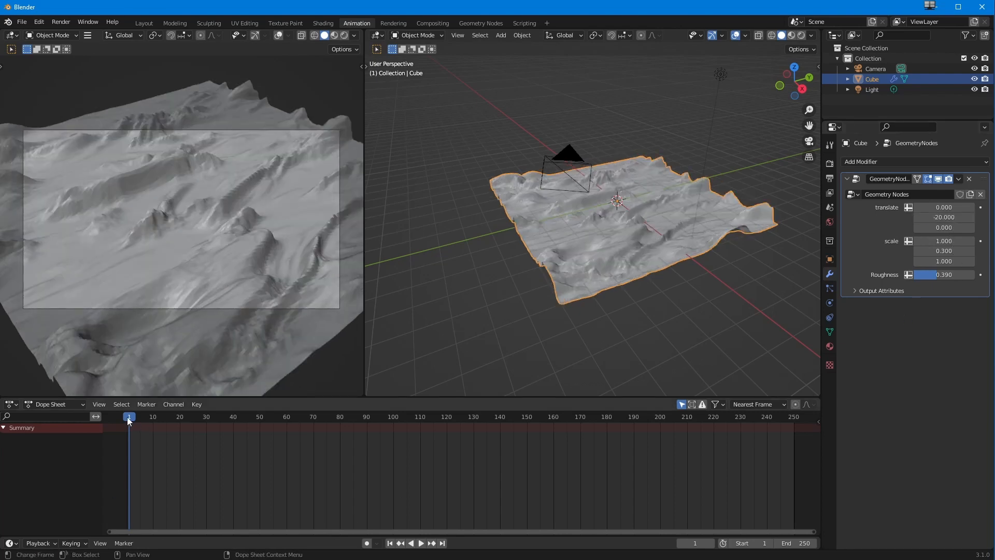
pyautogui.rightClick(928, 218)
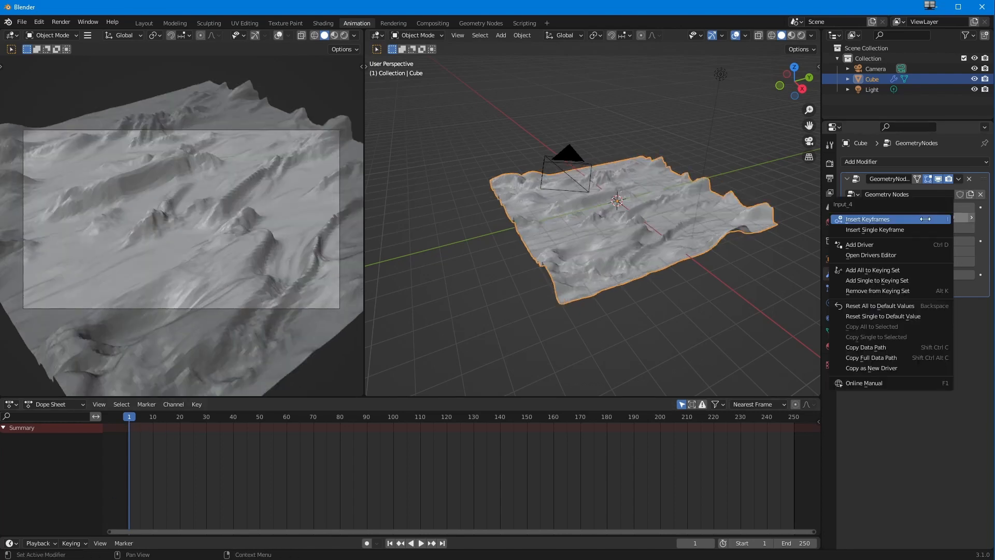
pyautogui.click(925, 219)
# Step: At frame 250, set the modifier's translate Y to 20 and keyframe the translate vector
pyautogui.press('space')
pyautogui.moveTo(271, 431); pyautogui.dragTo(793, 469)
pyautogui.press('space')
pyautogui.press('-')
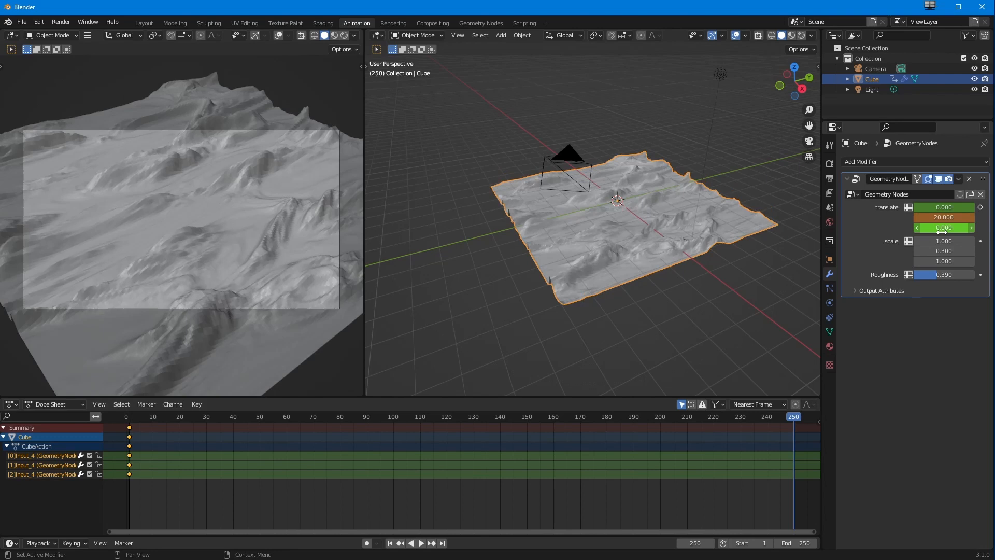
pyautogui.rightClick(941, 231)
pyautogui.click(915, 213)
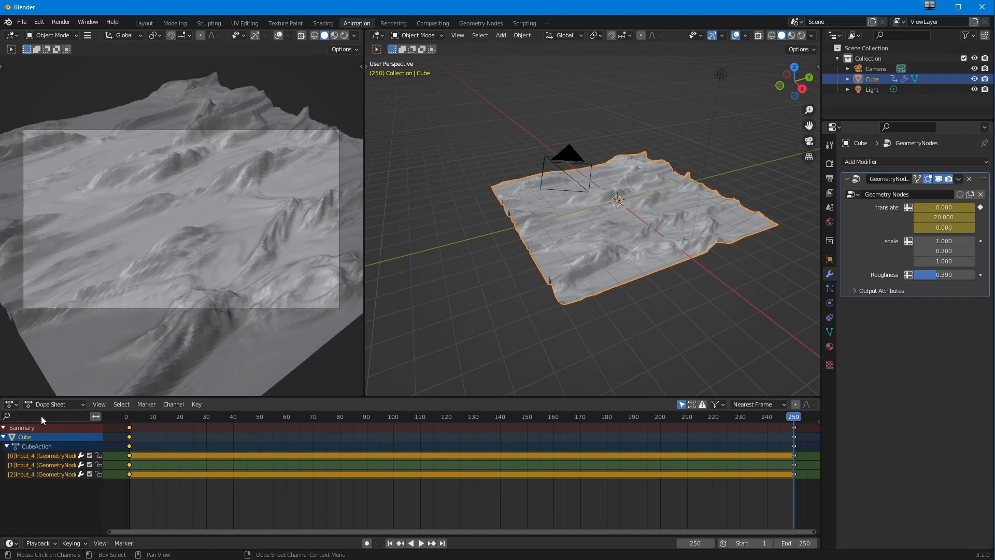
# Step: Set the interpolation of all translate keyframes to Linear in the Graph Editor and play the animation
pyautogui.hotkey('ctrl', 'Tab')
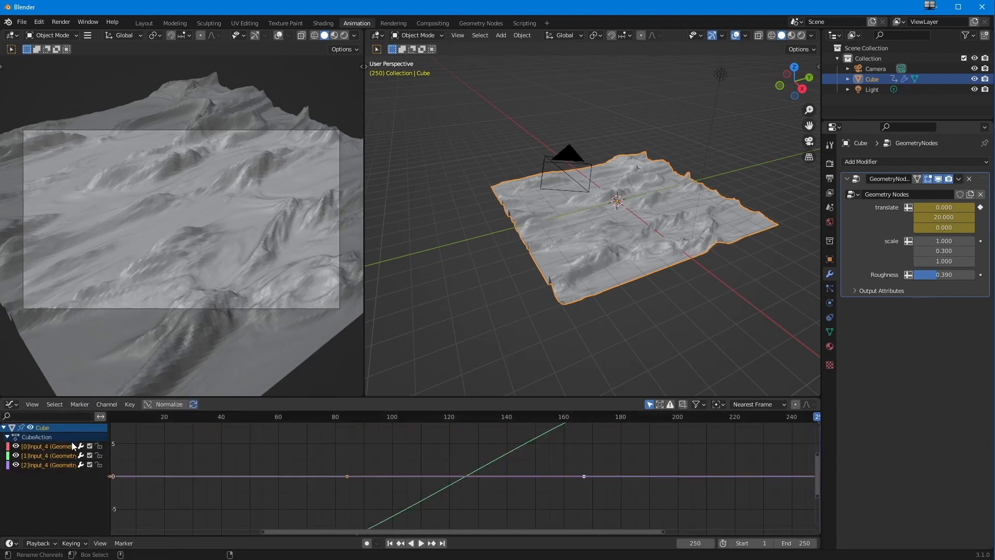
pyautogui.keyDown('ctrl'); pyautogui.moveTo(349, 481); pyautogui.dragTo(260, 486, button='middle'); pyautogui.keyUp('ctrl')
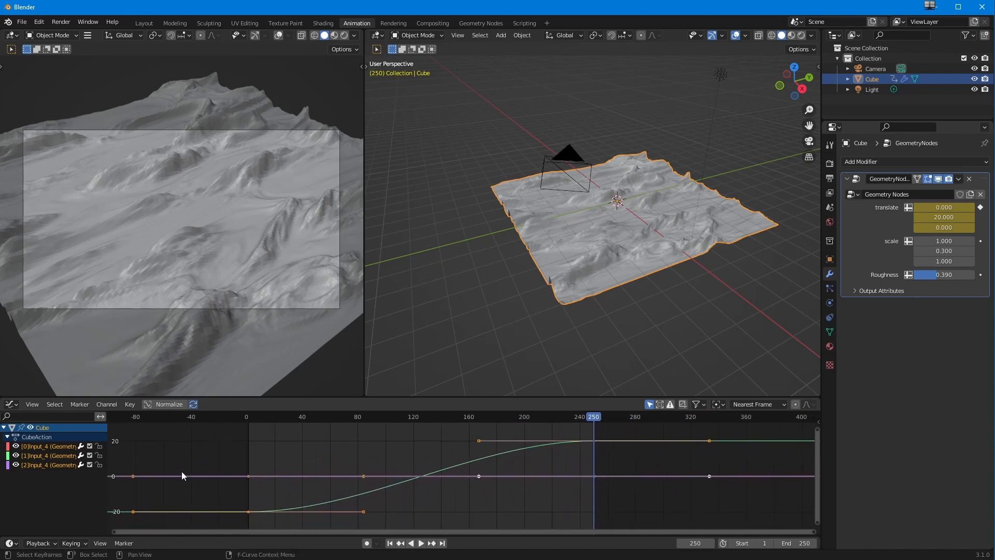
pyautogui.moveTo(608, 428); pyautogui.dragTo(142, 532)
pyautogui.press('t')
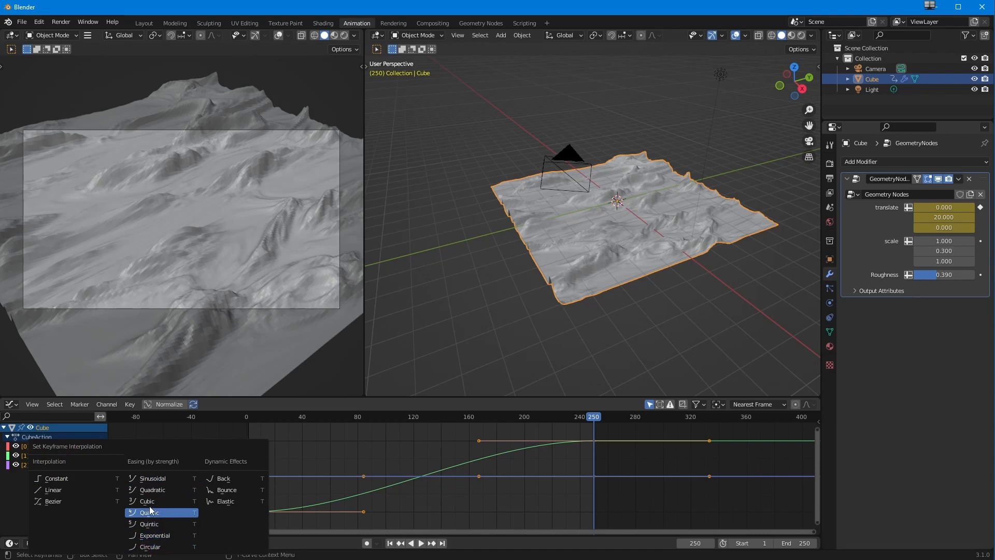
pyautogui.click(44, 492)
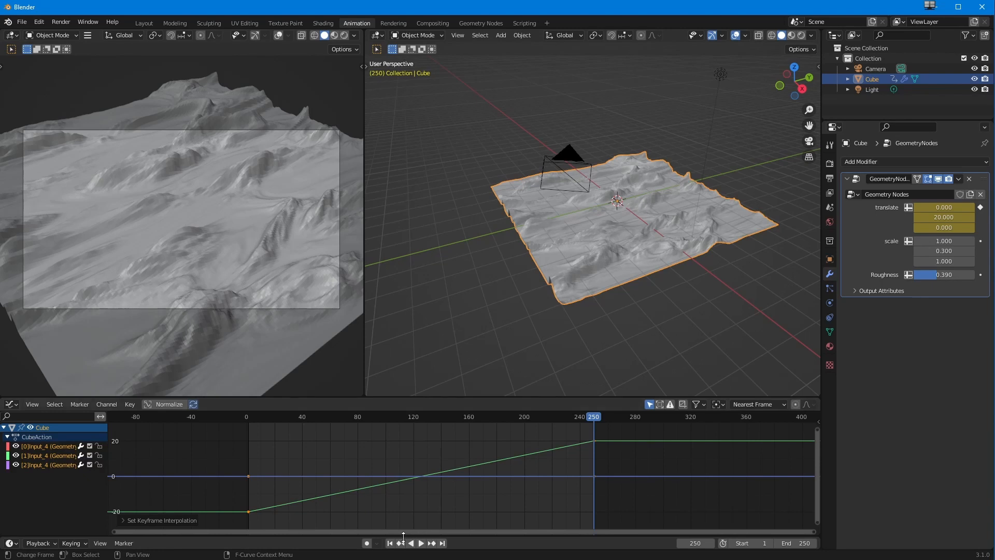
pyautogui.click(421, 542)
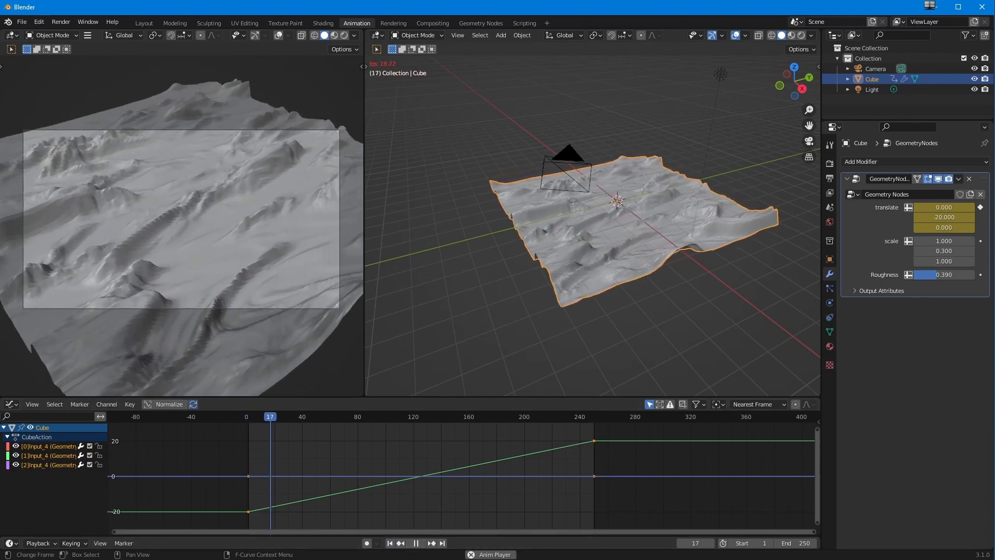
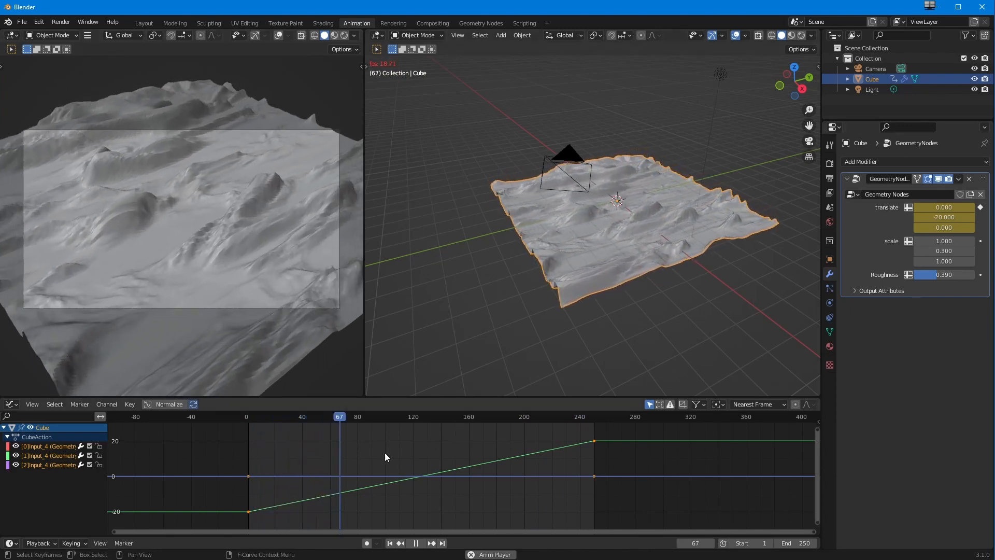
pyautogui.click(415, 543)
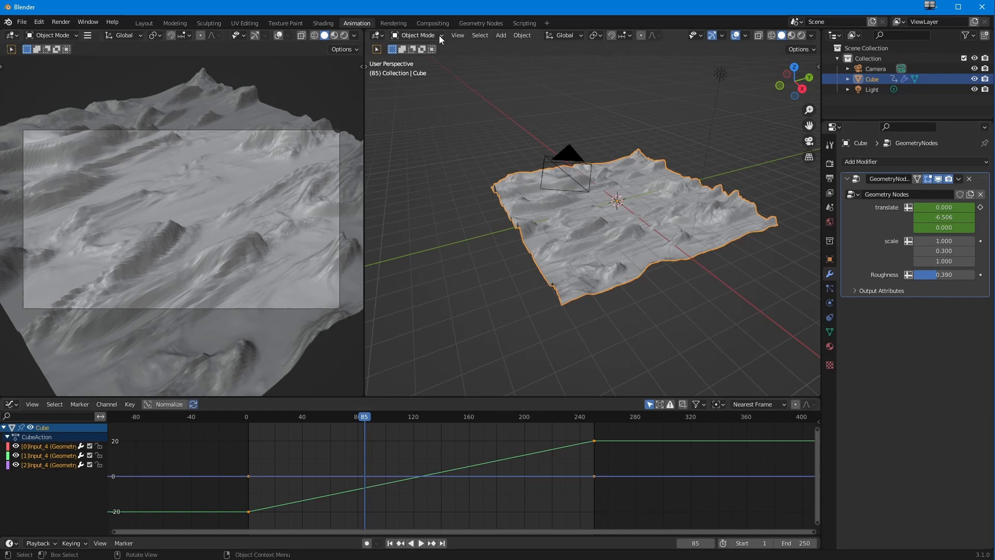
# Step: In the Geometry Nodes workspace, move the Group Output node farther away from Set Position to make room
pyautogui.click(479, 22)
pyautogui.moveTo(306, 473)
pyautogui.keyDown('ctrl'); pyautogui.mouseDown(button='middle')
pyautogui.moveTo(315, 498)
pyautogui.moveTo(238, 490)
pyautogui.mouseUp(button='middle'); pyautogui.keyUp('ctrl')
pyautogui.keyDown('shift'); pyautogui.moveTo(363, 500); pyautogui.dragTo(210, 498, button='middle'); pyautogui.keyUp('shift')
pyautogui.moveTo(334, 507); pyautogui.dragTo(258, 507, button='middle')
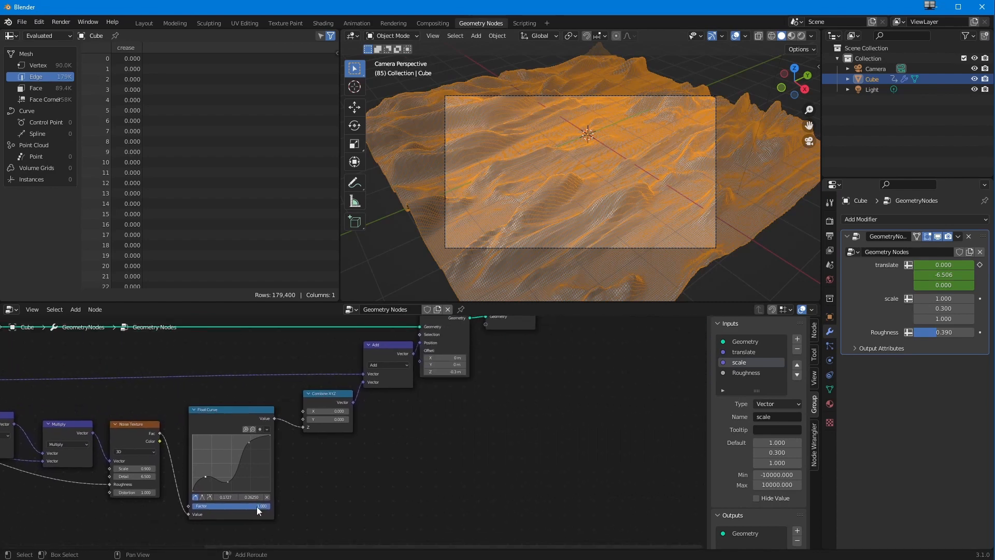
pyautogui.moveTo(469, 402); pyautogui.dragTo(511, 474, button='middle')
pyautogui.moveTo(550, 381); pyautogui.dragTo(662, 382)
pyautogui.keyDown('ctrl'); pyautogui.moveTo(496, 475); pyautogui.dragTo(490, 480, button='middle'); pyautogui.keyUp('ctrl')
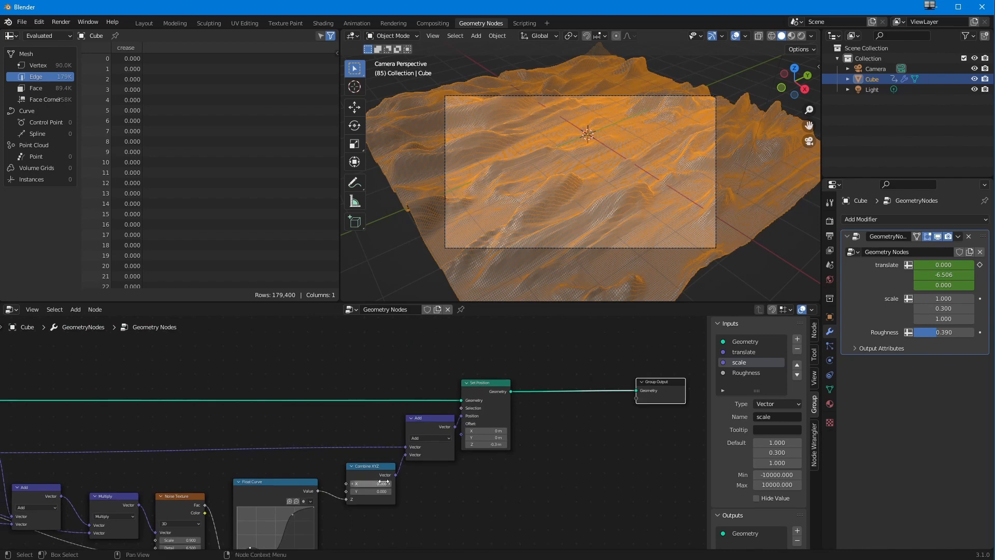
# Step: Spread the Grid and Position nodes away from the rest of the node tree and nudge Set Position
pyautogui.moveTo(78, 429); pyautogui.dragTo(312, 454, button='middle')
pyautogui.moveTo(202, 421); pyautogui.dragTo(244, 363)
pyautogui.moveTo(203, 477); pyautogui.dragTo(179, 432)
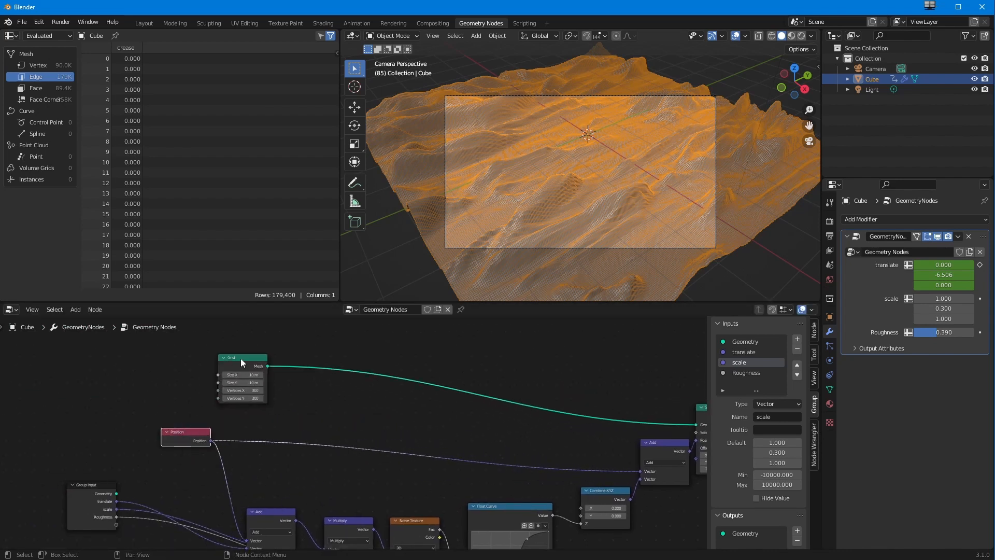
pyautogui.moveTo(240, 359); pyautogui.dragTo(142, 358)
pyautogui.moveTo(181, 433); pyautogui.dragTo(143, 416)
pyautogui.keyDown('ctrl'); pyautogui.moveTo(348, 434); pyautogui.dragTo(51, 439, button='middle'); pyautogui.keyUp('ctrl')
pyautogui.moveTo(418, 380); pyautogui.dragTo(430, 379)
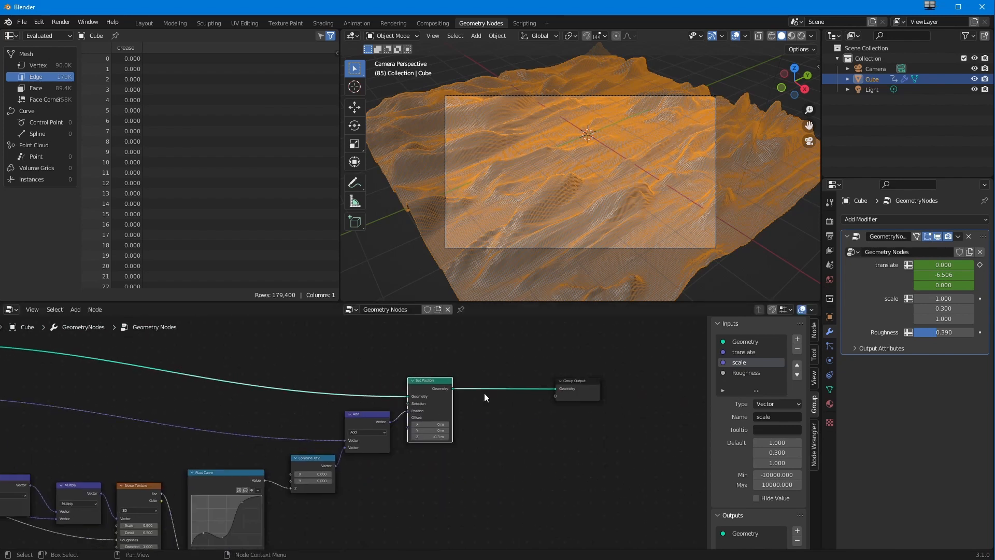
# Step: Insert a Set Shade Smooth node between Set Position and Group Output, and turn off the viewport's wireframe overlay
pyautogui.click(73, 309)
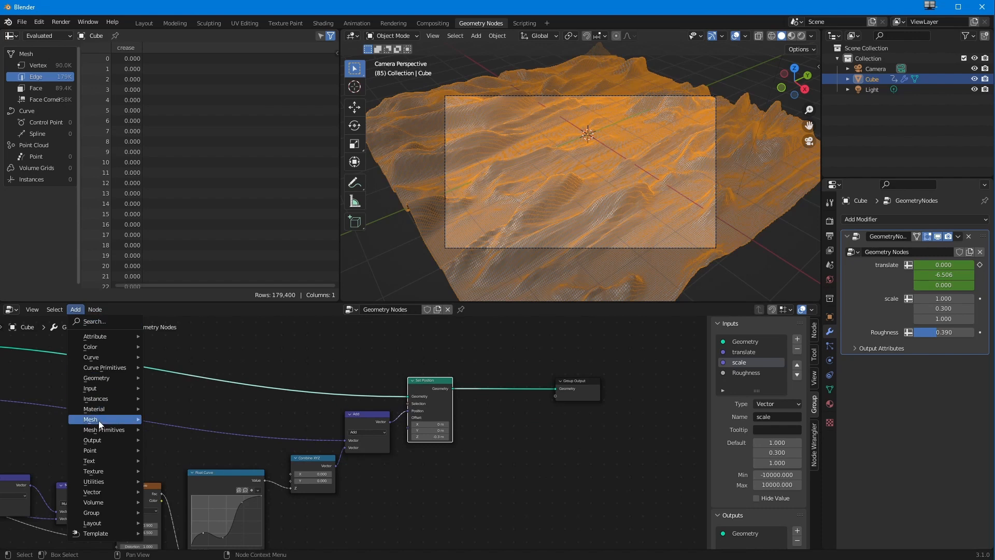
pyautogui.moveTo(98, 419)
pyautogui.click(175, 419)
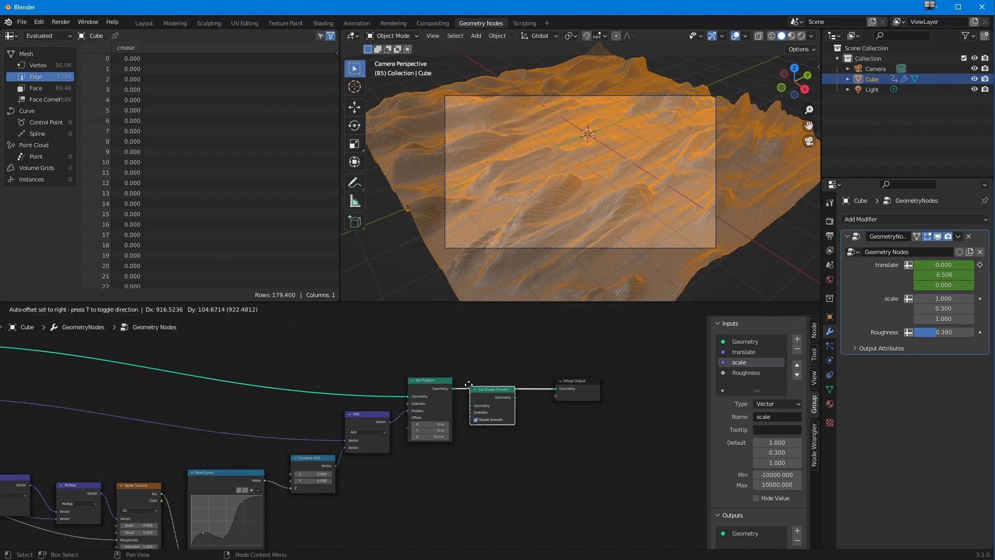
pyautogui.click(471, 388)
pyautogui.click(510, 488)
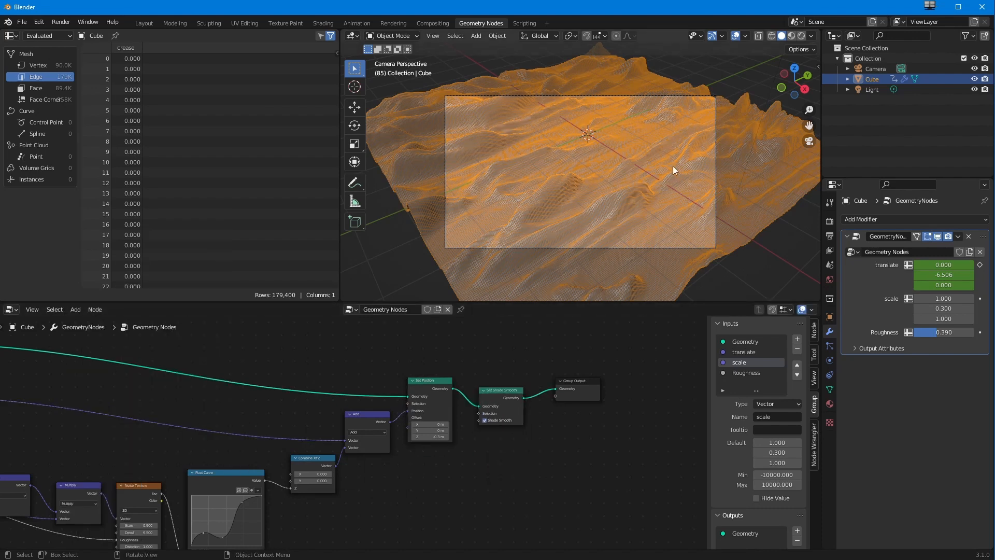
pyautogui.click(746, 36)
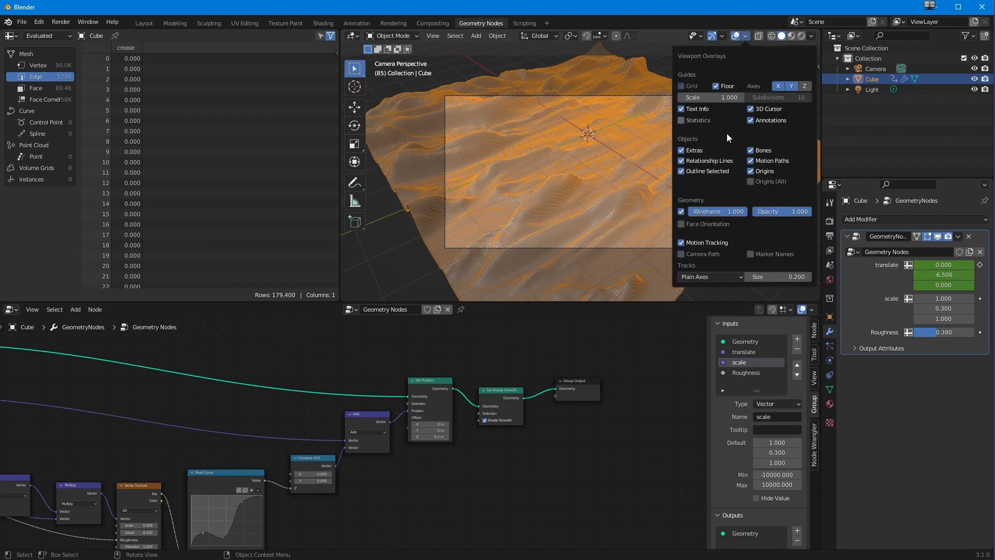
pyautogui.click(679, 212)
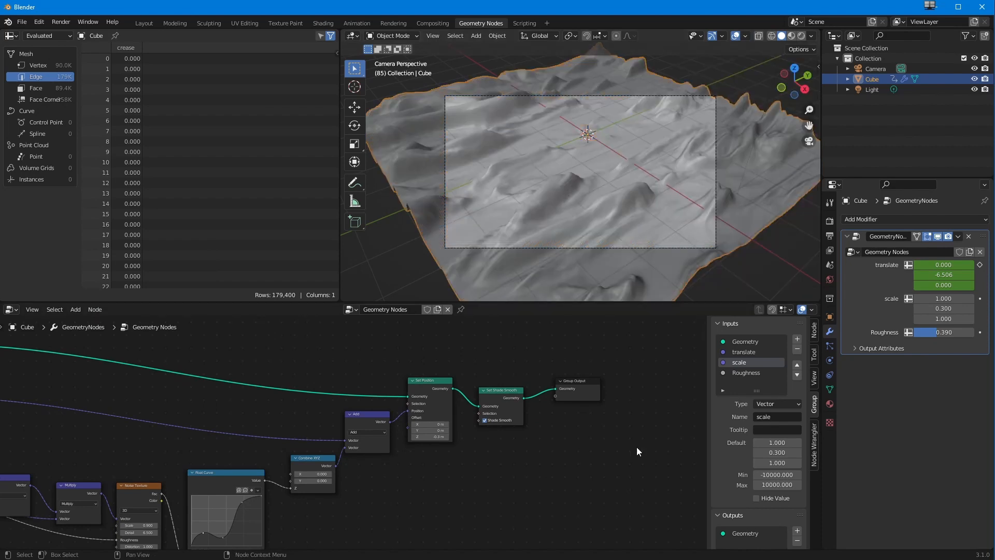
# Step: Compare the shading by linking Set Position straight to Group Output, and reconnect Set Shade Smooth
pyautogui.click(493, 394)
pyautogui.moveTo(499, 406); pyautogui.dragTo(504, 444)
pyautogui.moveTo(453, 388); pyautogui.dragTo(555, 388)
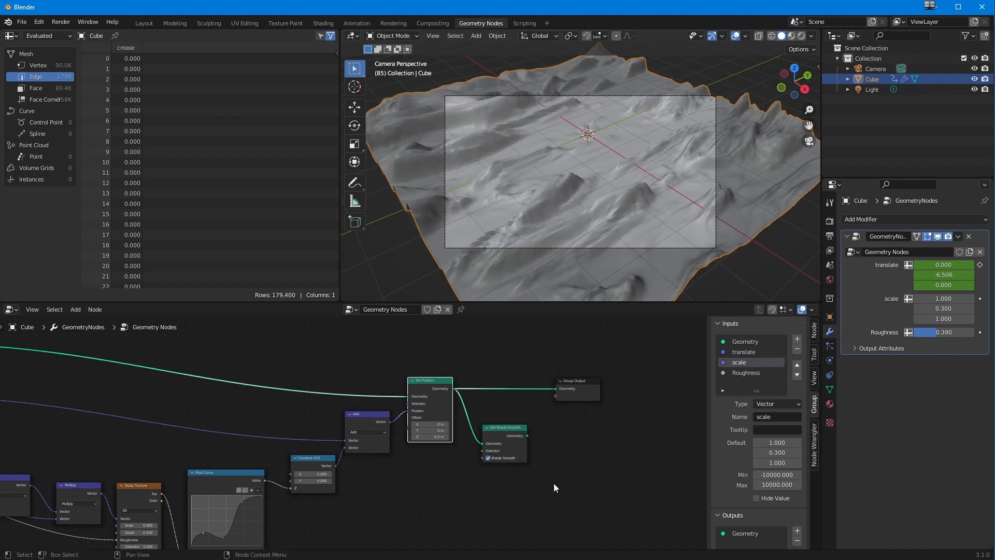
pyautogui.moveTo(527, 435); pyautogui.dragTo(556, 389)
# Step: Set the Grid node's Vertices X and Vertices Y to 600
pyautogui.moveTo(71, 453); pyautogui.dragTo(375, 493, button='middle')
pyautogui.click(198, 404)
pyautogui.write('600')
pyautogui.press('Tab')
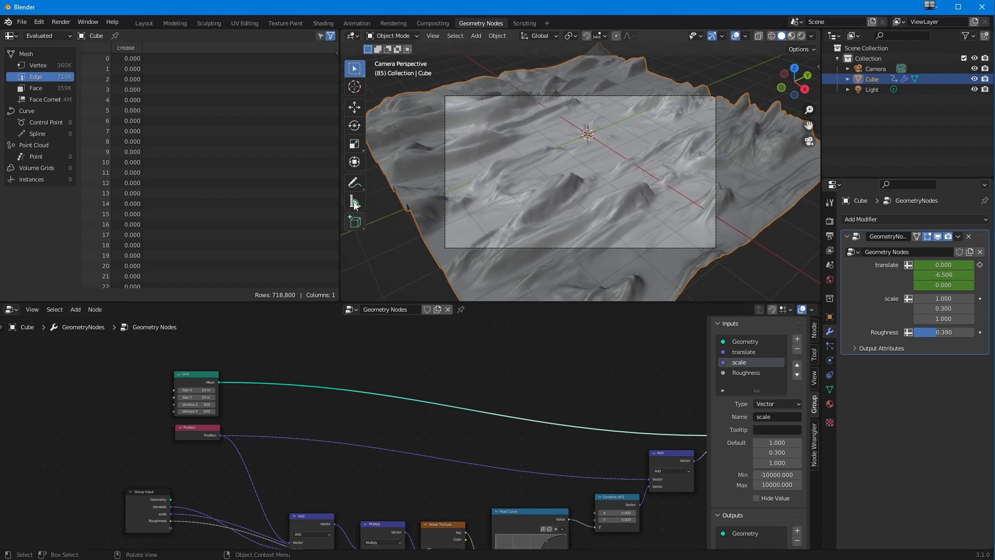
# Step: Play the terrain animation in the Animation workspace to check its playback speed with the denser grid
pyautogui.click(357, 23)
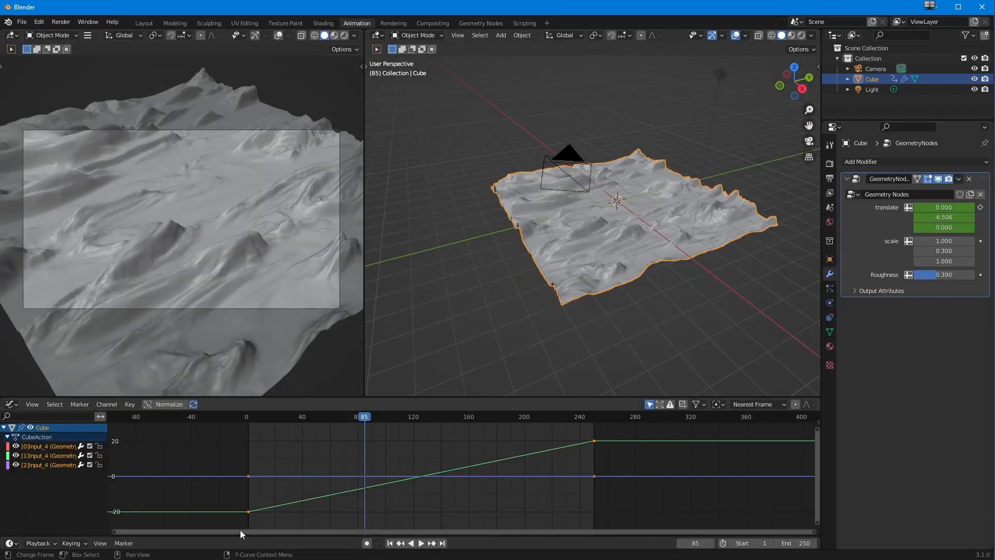
pyautogui.click(420, 543)
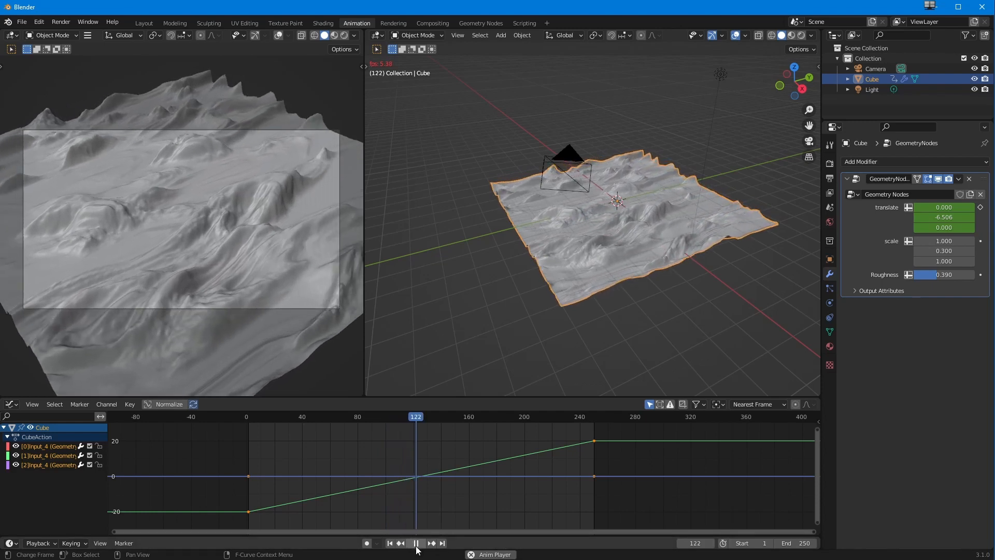
pyautogui.click(416, 544)
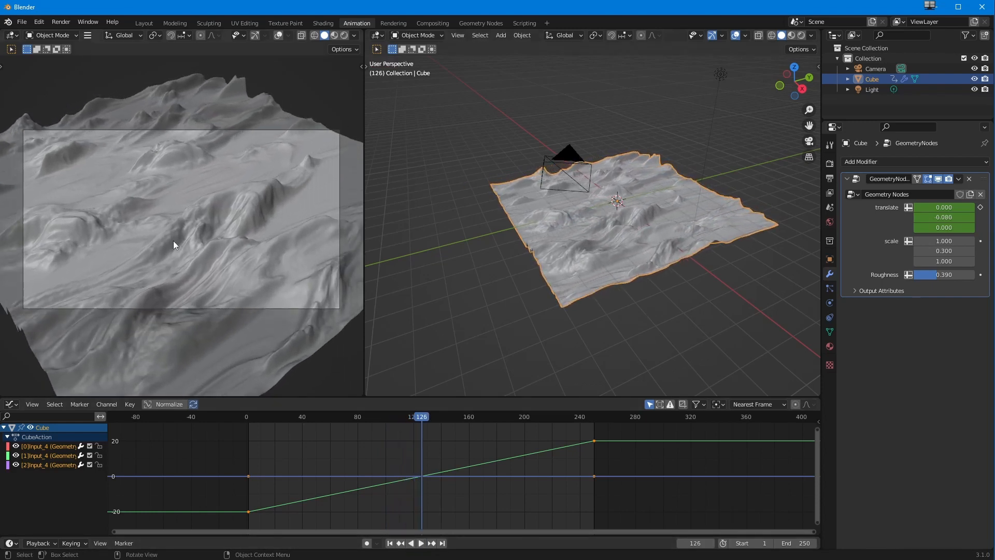
# Step: Return to the Geometry Nodes workspace and inspect the spreadsheet's vertex, edge and face data
pyautogui.click(435, 24)
pyautogui.click(473, 25)
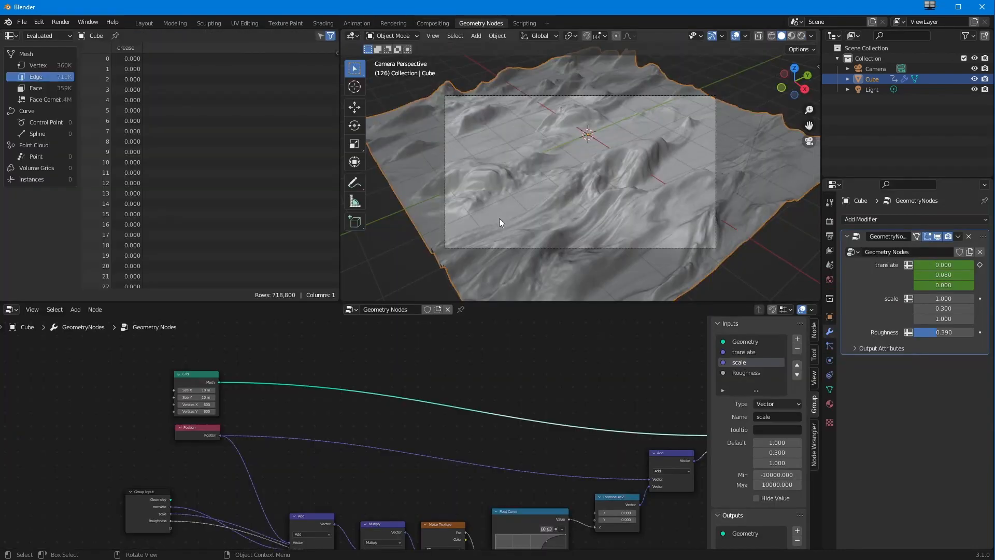
pyautogui.click(38, 64)
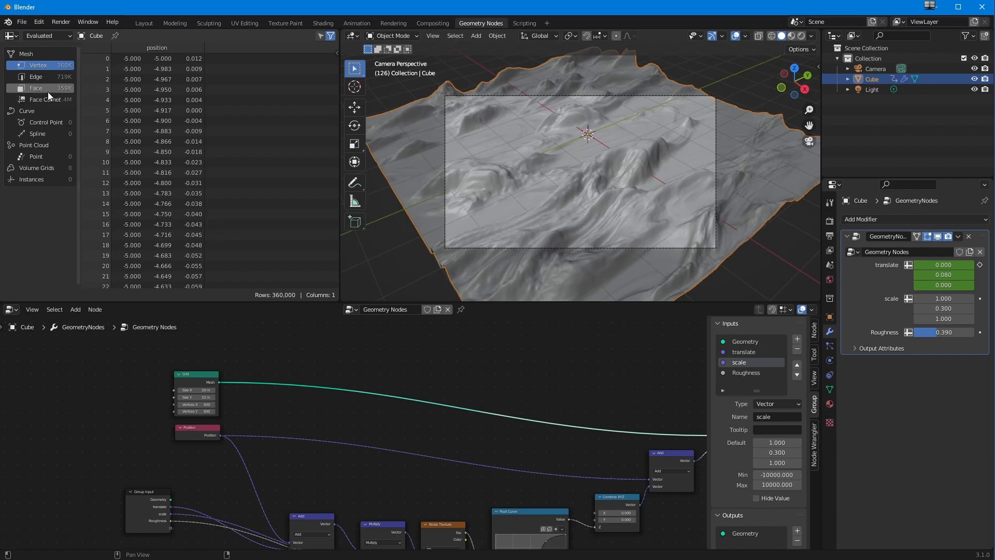
pyautogui.click(36, 78)
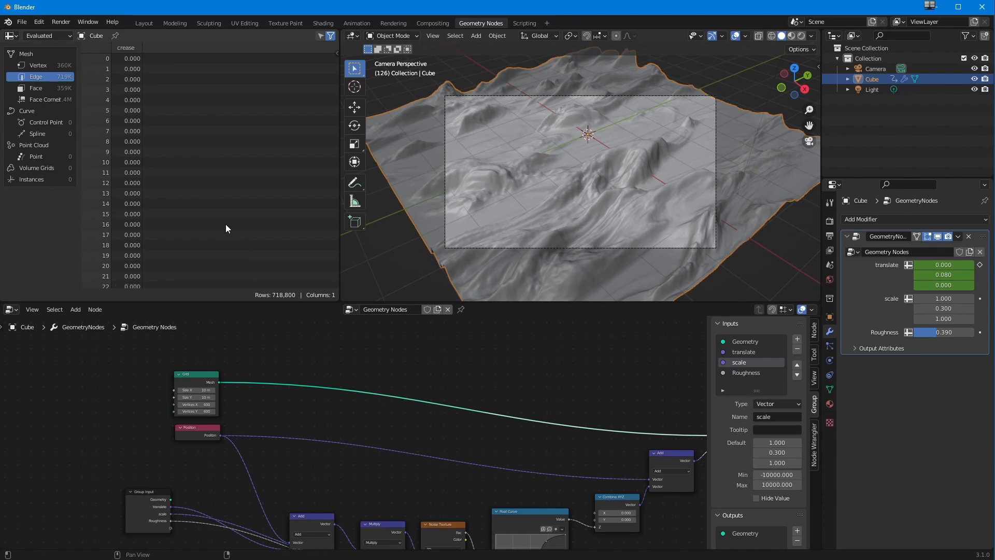
pyautogui.click(58, 89)
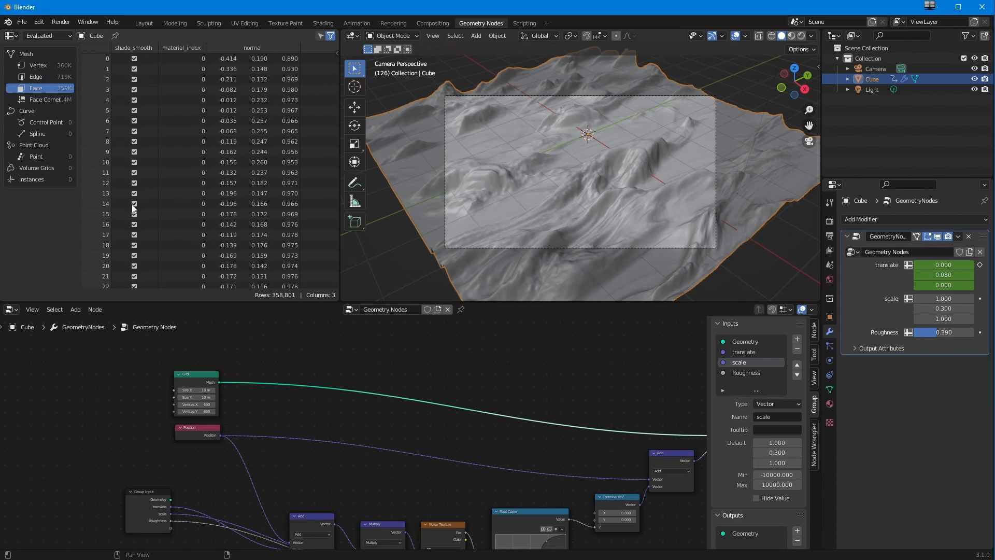
# Step: Set the Grid node's Vertices X and Vertices Y to 300 and switch to the Animation workspace
pyautogui.click(189, 402)
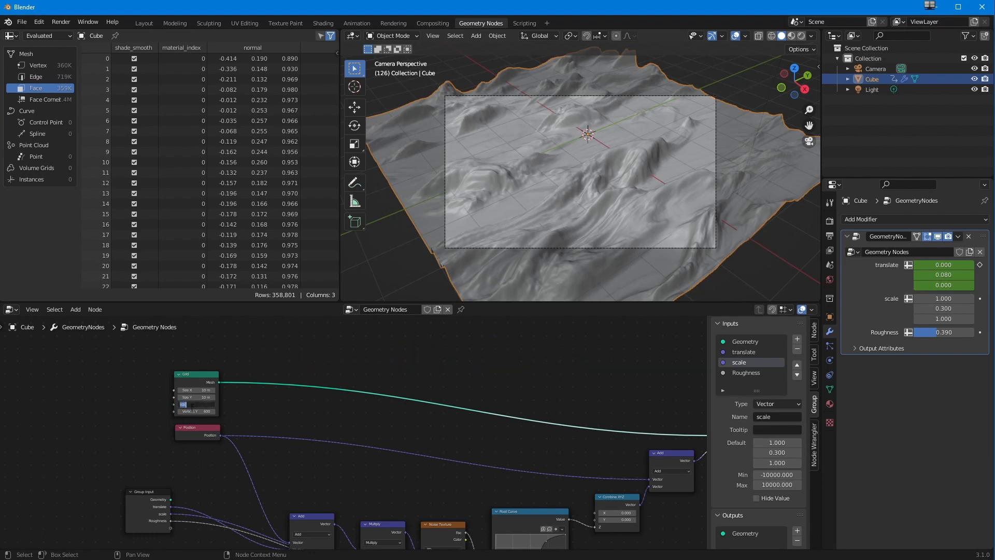
pyautogui.press('Tab')
pyautogui.write('300')
pyautogui.press('Return')
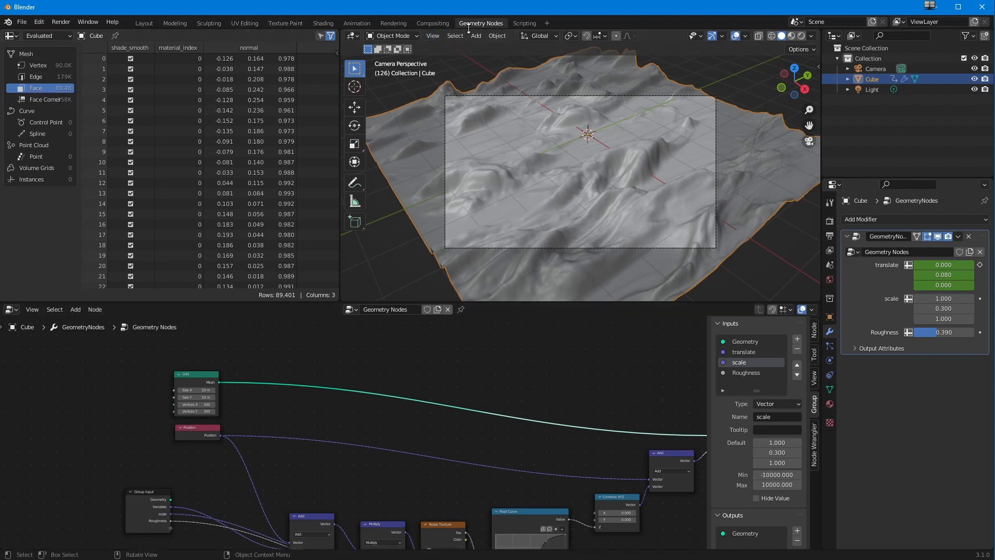
pyautogui.click(363, 23)
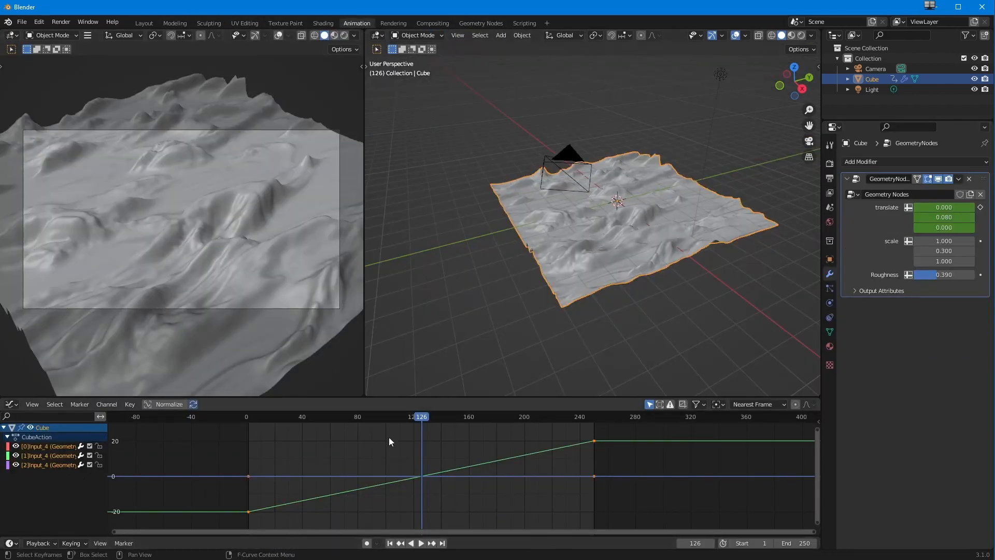
# Step: Play the terrain animation from its start to check the playback speed with the 300-vertex grid
pyautogui.moveTo(420, 416); pyautogui.dragTo(249, 420)
pyautogui.press('space')
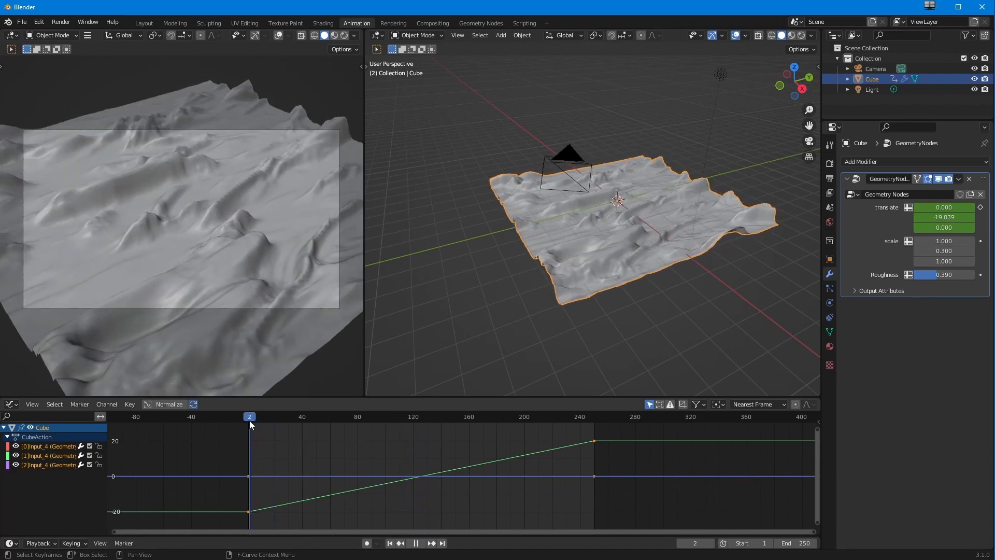
pyautogui.click(421, 542)
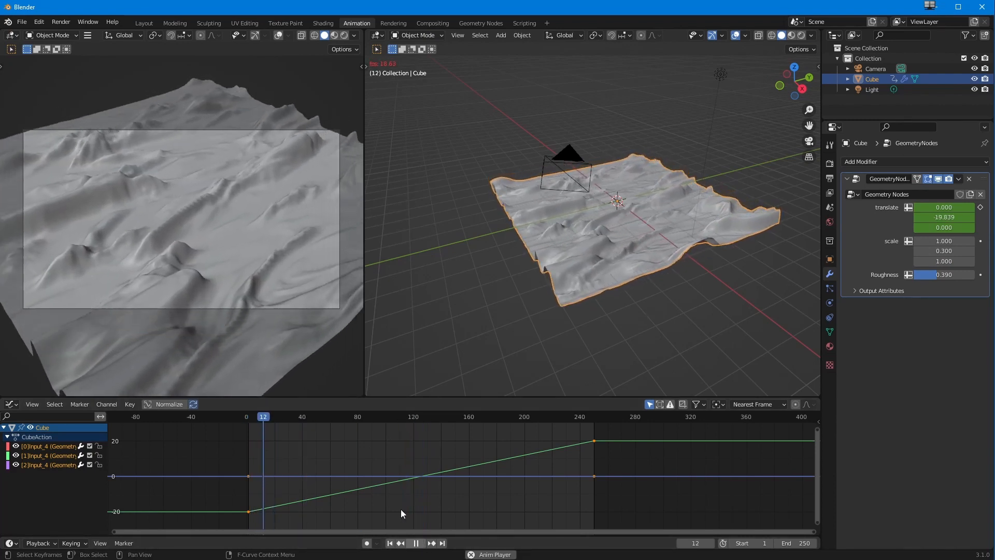
pyautogui.press('space')
# Step: Reverse the Y translation curve by raising its first keyframe to about 23 and lowering the frame-250 keyframe below -20
pyautogui.click(248, 511)
pyautogui.press('g')
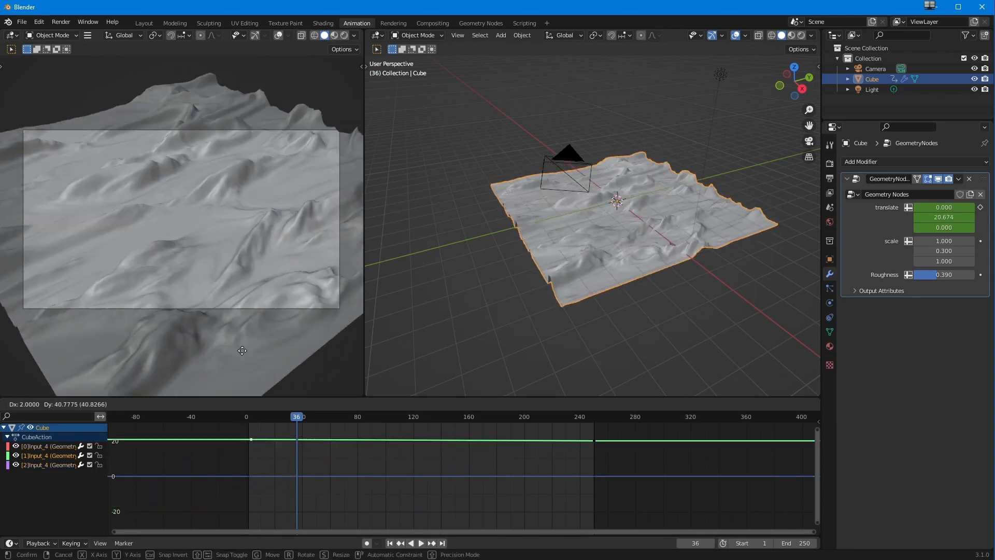
pyautogui.click(260, 454)
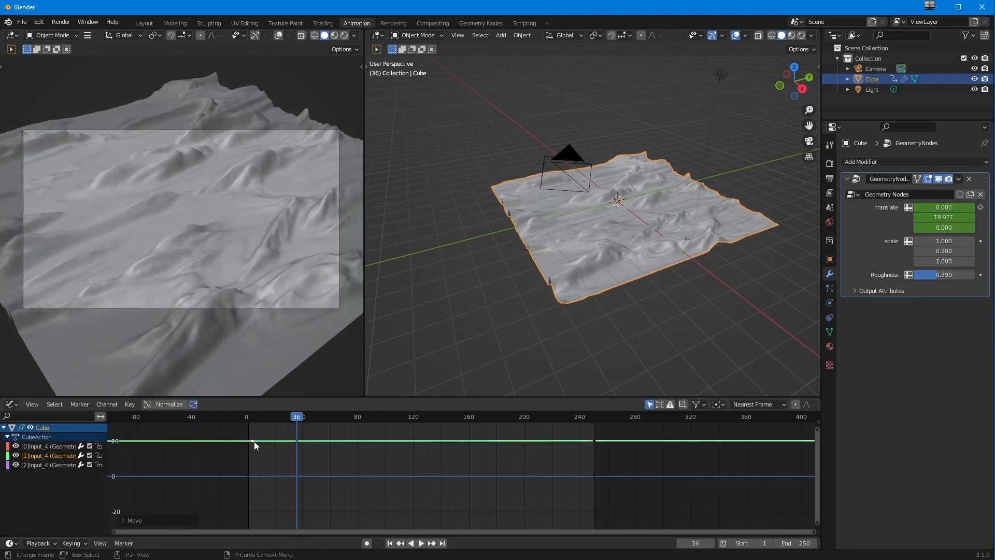
pyautogui.moveTo(254, 440); pyautogui.dragTo(250, 435)
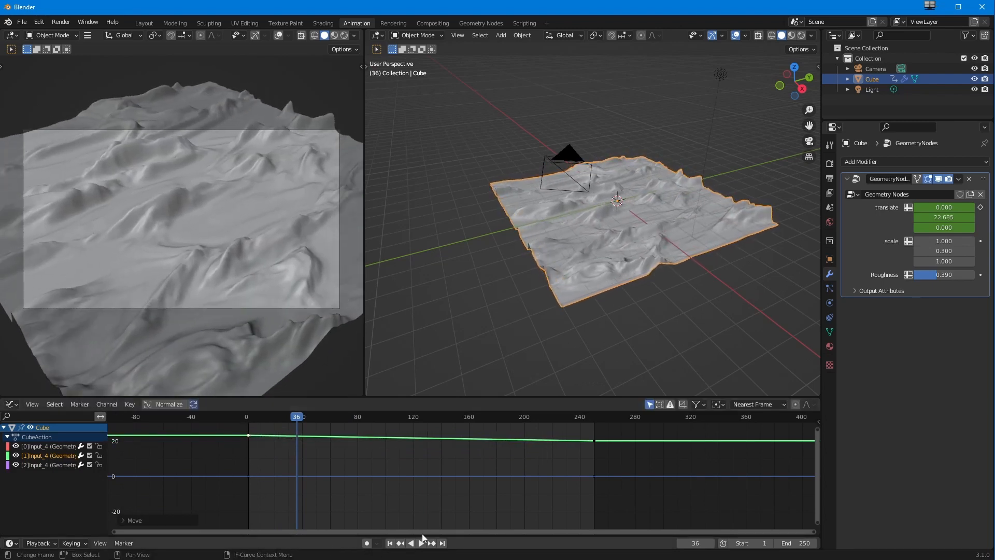
pyautogui.moveTo(591, 447); pyautogui.dragTo(590, 529)
# Step: Play the terrain animation from frame 0 to check the reversed travel direction
pyautogui.moveTo(280, 418); pyautogui.dragTo(247, 418)
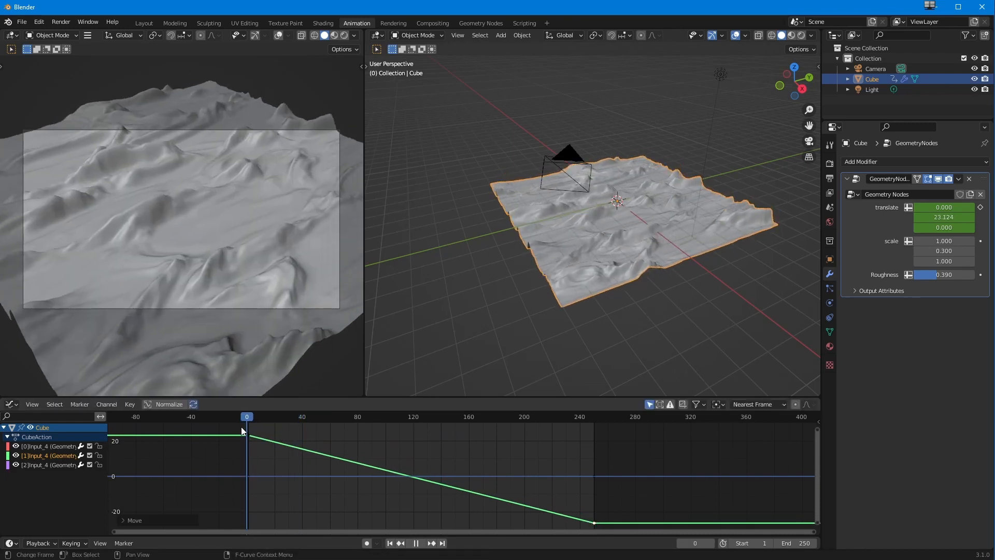
pyautogui.click(421, 543)
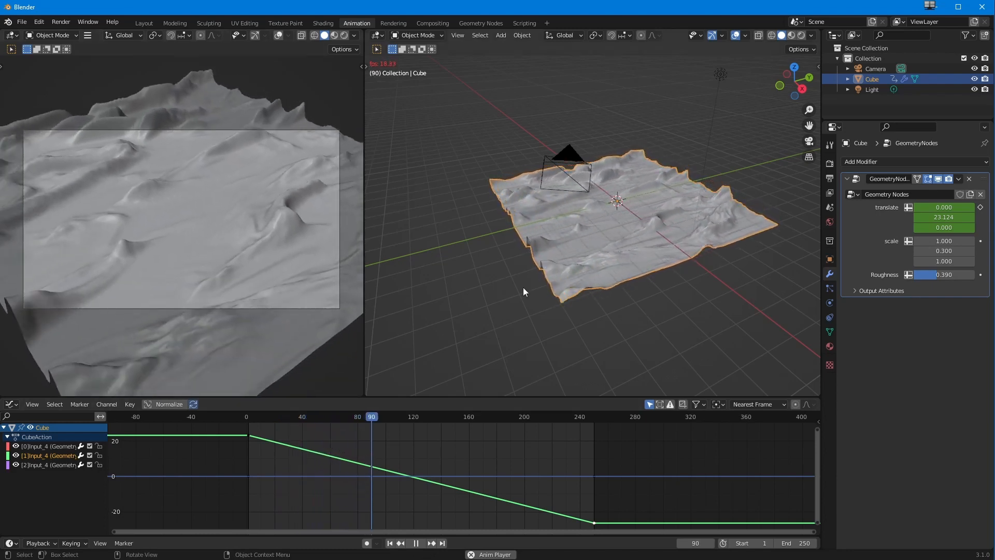
pyautogui.click(416, 542)
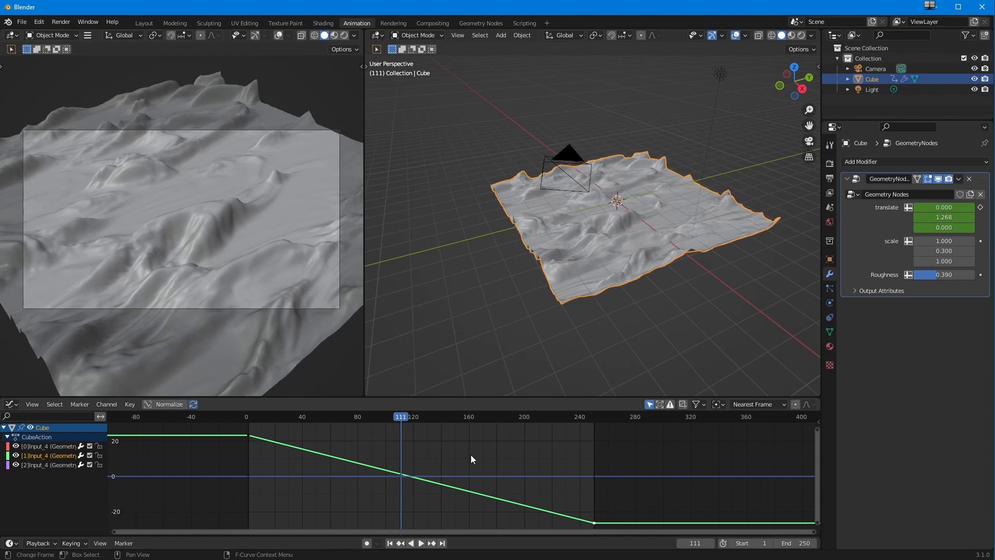
# Step: In the Geometry Nodes workspace, align Set Shade Smooth beside Set Position and move Group Output away to make room between them
pyautogui.click(480, 24)
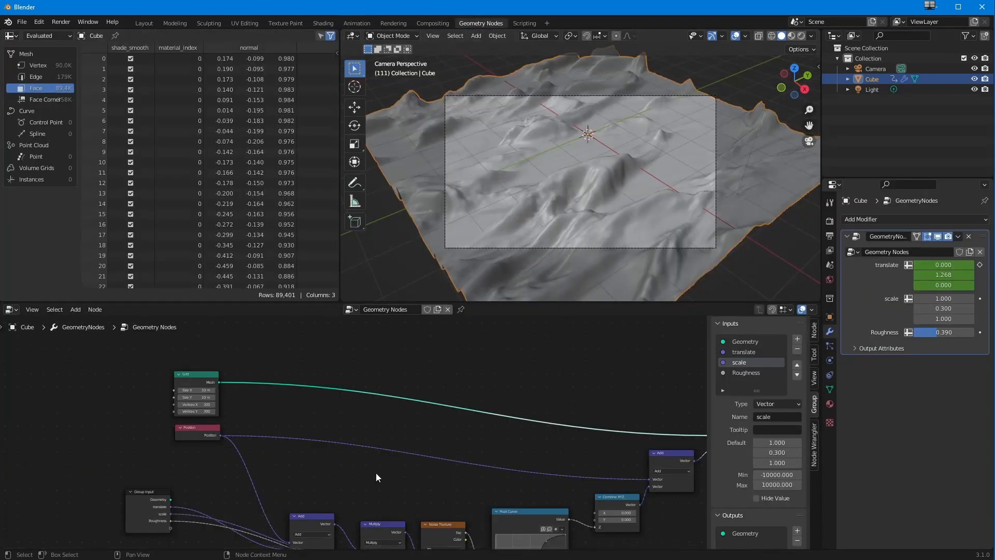
pyautogui.moveTo(477, 455); pyautogui.dragTo(183, 452, button='middle')
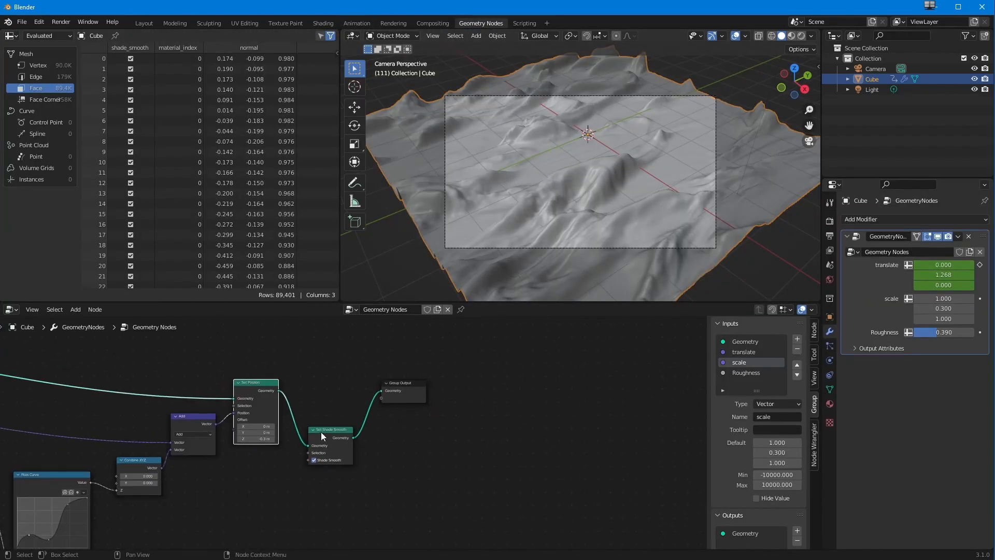
pyautogui.moveTo(321, 431); pyautogui.dragTo(323, 386)
pyautogui.moveTo(416, 381); pyautogui.dragTo(590, 384)
pyautogui.click(323, 386)
# Step: Insert a Set Material node between Set Shade Smooth and Group Output
pyautogui.click(75, 309)
pyautogui.moveTo(93, 409)
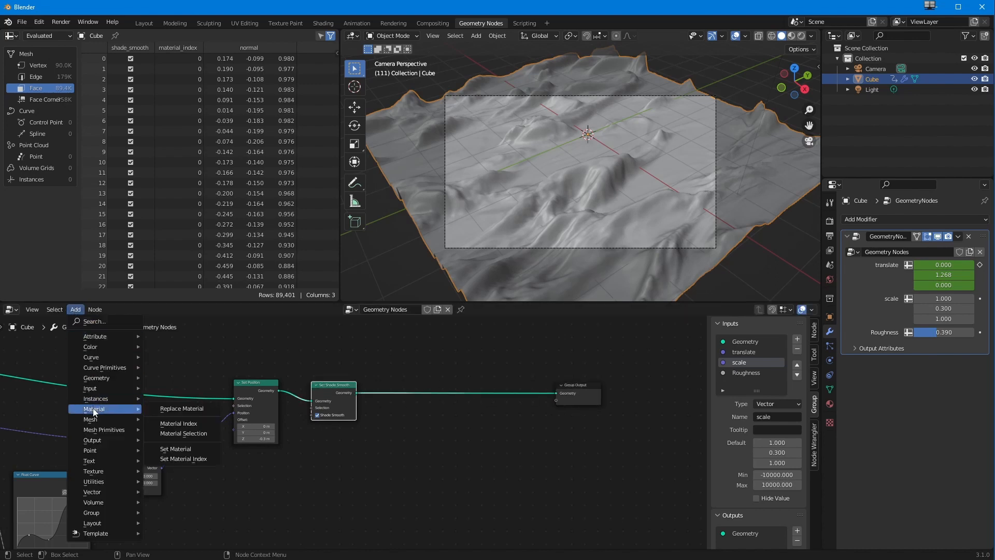
pyautogui.click(173, 458)
pyautogui.click(427, 388)
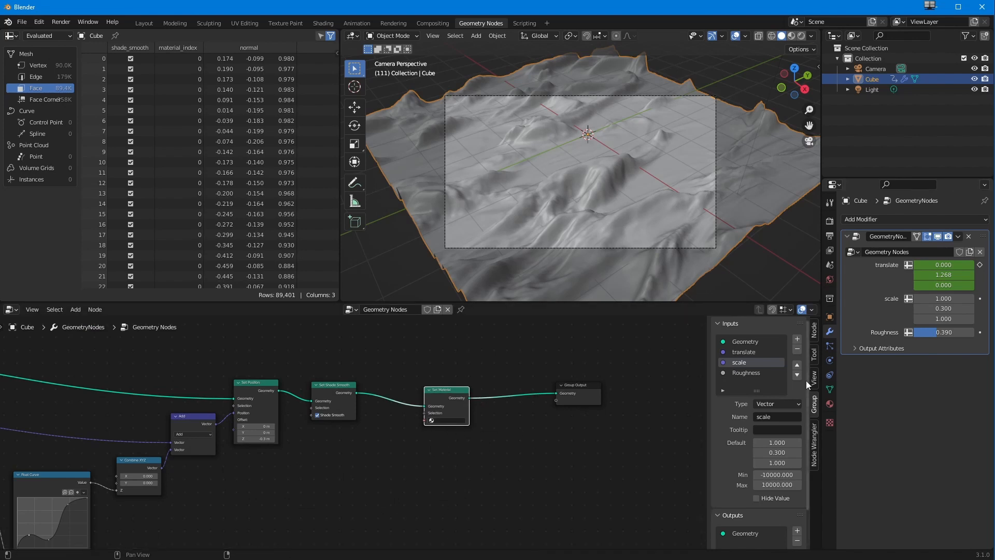
# Step: Add a second material slot to the Cube with a new material named landscape
pyautogui.click(830, 405)
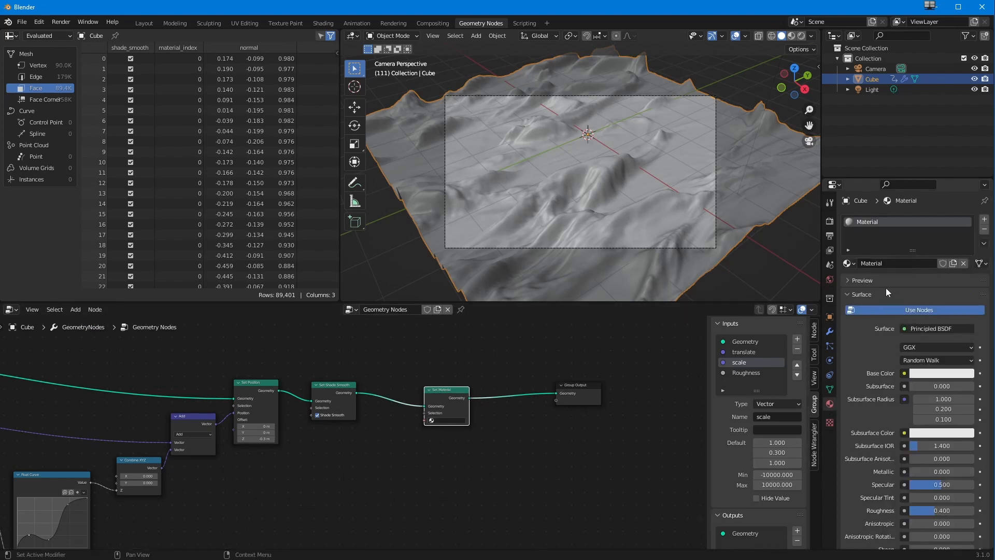
pyautogui.click(984, 219)
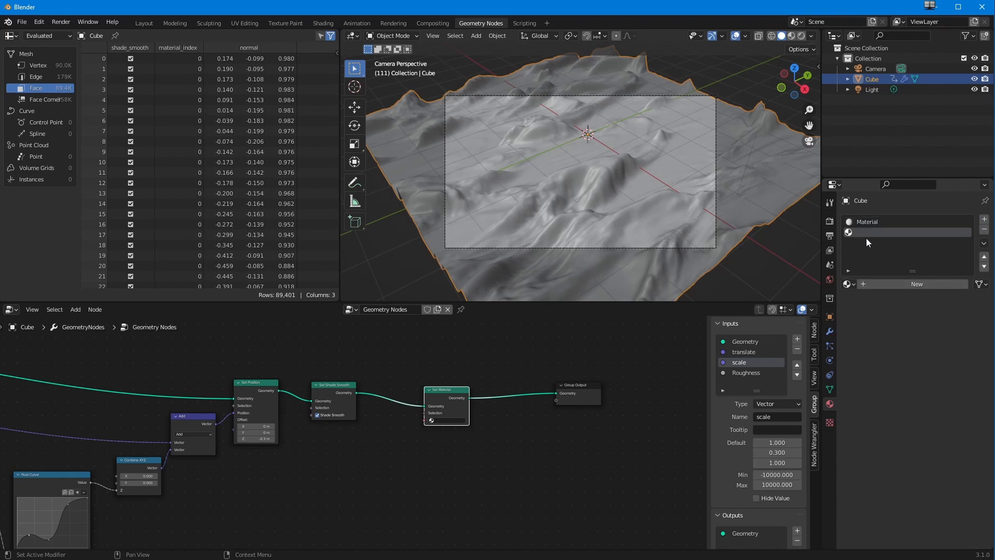
pyautogui.click(863, 284)
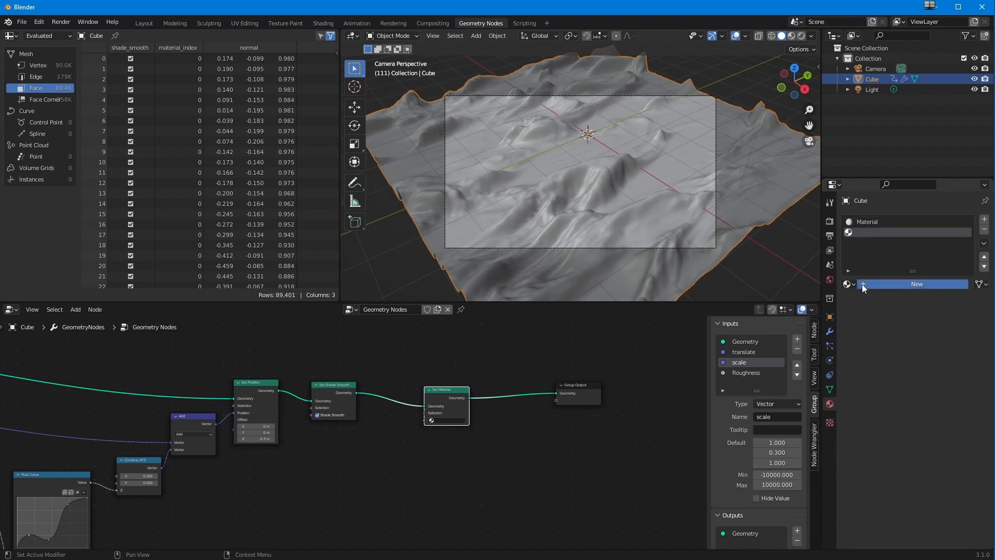
pyautogui.doubleClick(873, 232)
pyautogui.press('BackSpace')
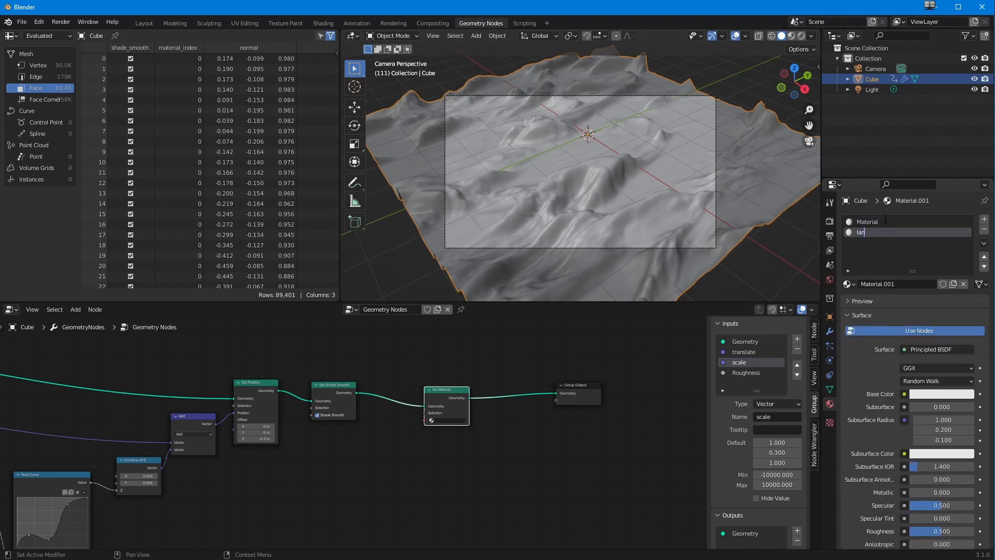
pyautogui.write('landscape')
pyautogui.press('Return')
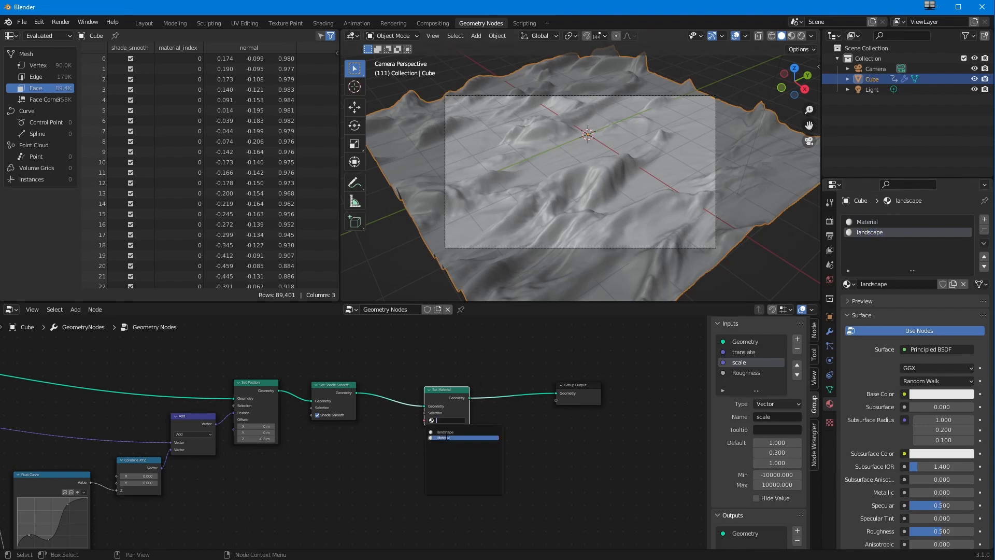
# Step: Assign the landscape material in the Set Material node, try a green Base Color, and settle on a near-white one
pyautogui.click(444, 432)
pyautogui.click(926, 394)
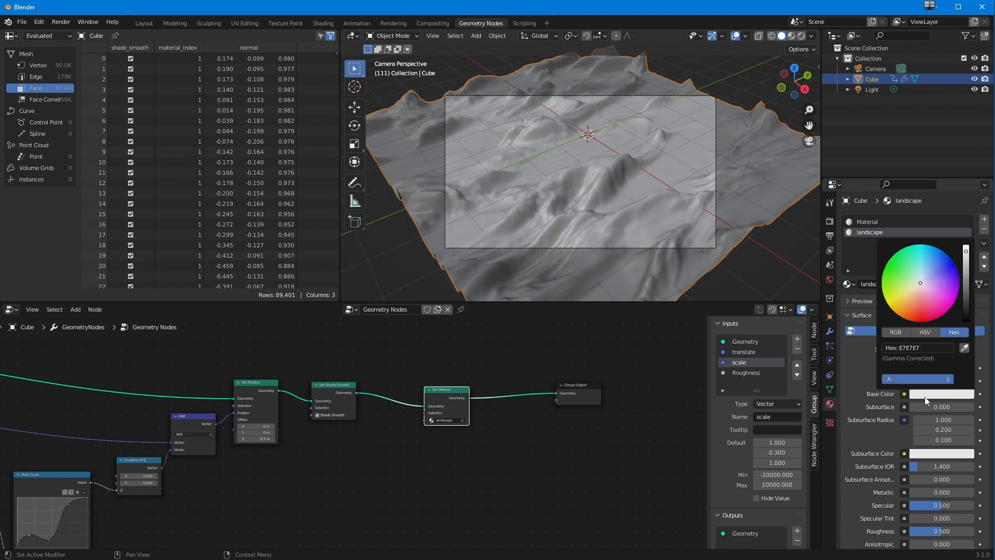
pyautogui.click(899, 266)
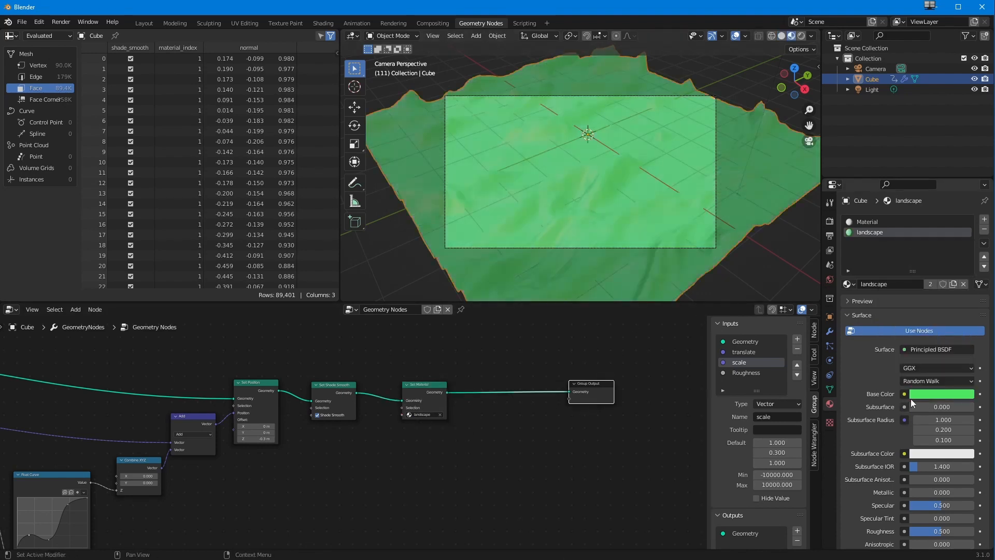
pyautogui.click(925, 395)
pyautogui.moveTo(922, 301)
pyautogui.mouseDown()
pyautogui.moveTo(921, 311)
pyautogui.moveTo(911, 276)
pyautogui.moveTo(921, 284)
pyautogui.mouseUp()
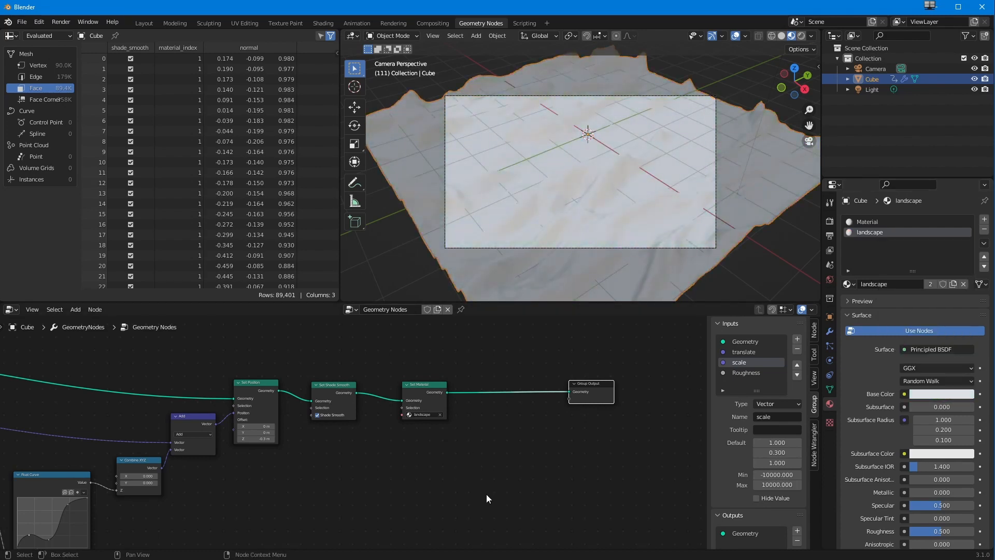
# Step: In the Animation workspace, view the terrain up close and play its animation from the first frame
pyautogui.scroll(-2, 358, 447)
pyautogui.moveTo(358, 452); pyautogui.dragTo(459, 433, button='middle')
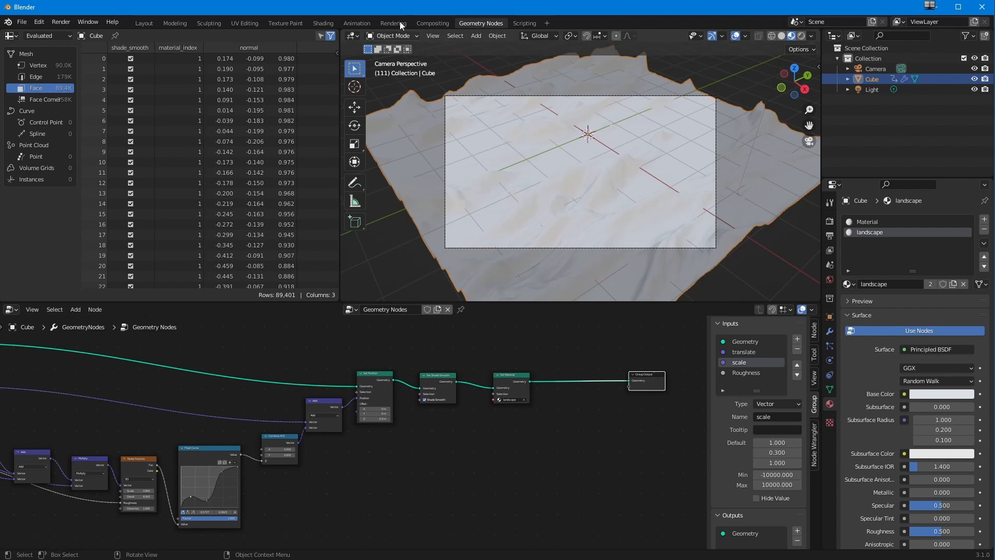
pyautogui.click(361, 24)
pyautogui.moveTo(438, 321)
pyautogui.mouseDown(button='middle')
pyautogui.moveTo(431, 305)
pyautogui.moveTo(441, 320)
pyautogui.mouseUp(button='middle')
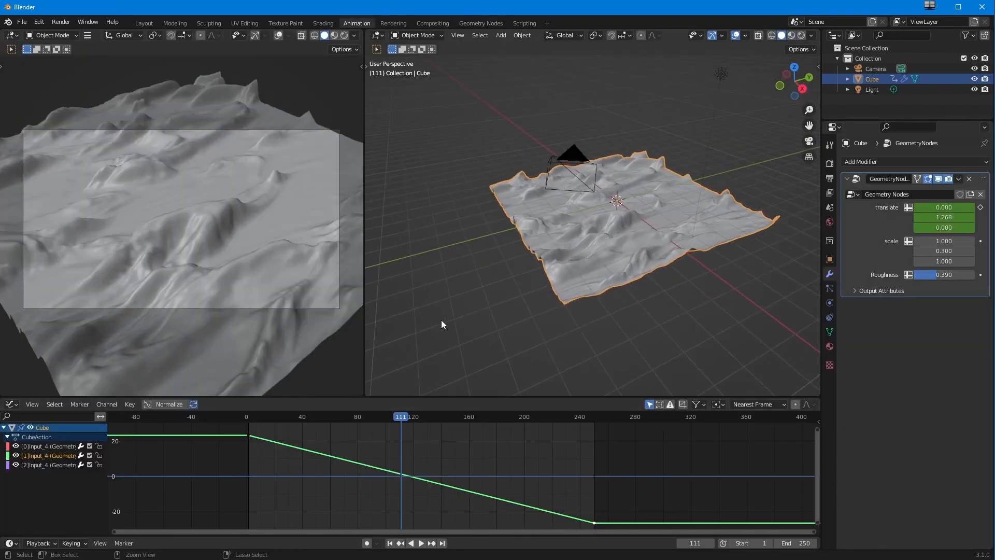
pyautogui.scroll(3, 442, 320)
pyautogui.moveTo(454, 264)
pyautogui.keyDown('shift'); pyautogui.mouseDown(button='middle')
pyautogui.moveTo(433, 272)
pyautogui.moveTo(445, 271)
pyautogui.mouseUp(button='middle'); pyautogui.keyUp('shift')
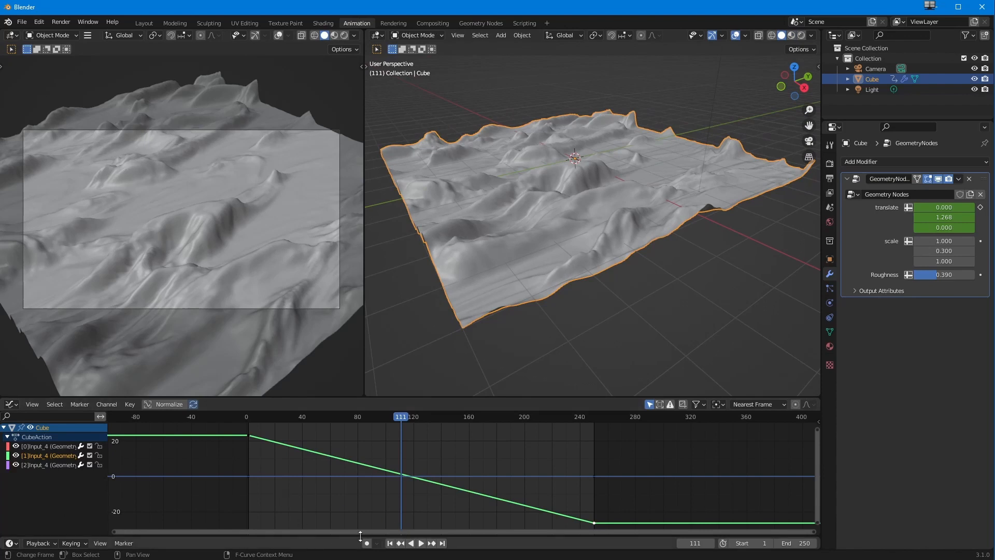
pyautogui.click(389, 542)
pyautogui.click(420, 542)
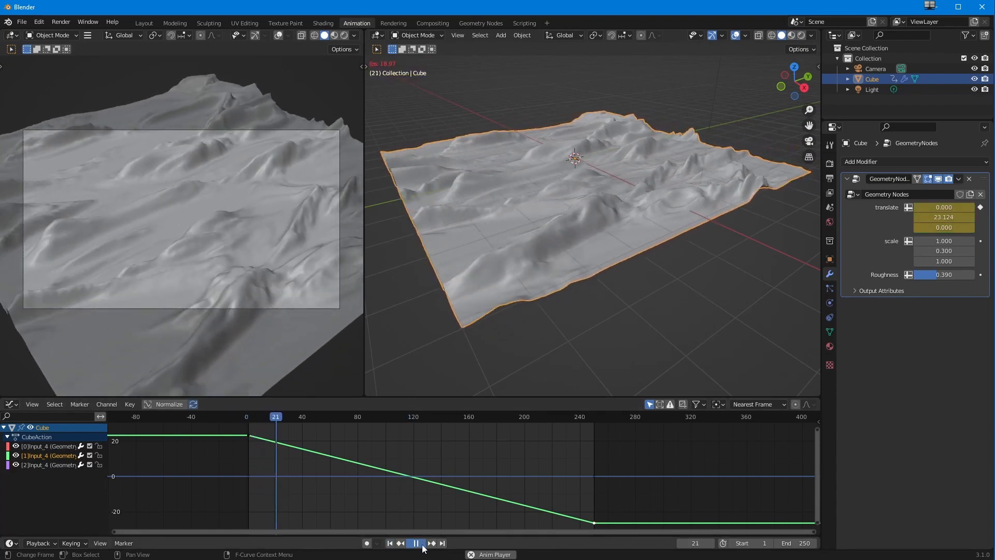
pyautogui.click(416, 542)
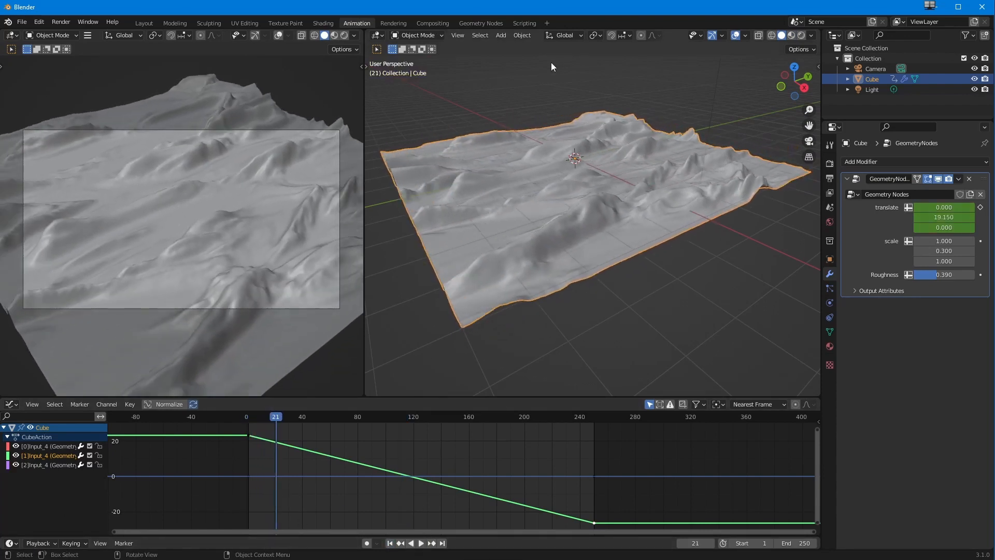
# Step: Return to the Geometry Nodes workspace and move the Group Output node closer to Set Material
pyautogui.click(433, 23)
pyautogui.click(480, 22)
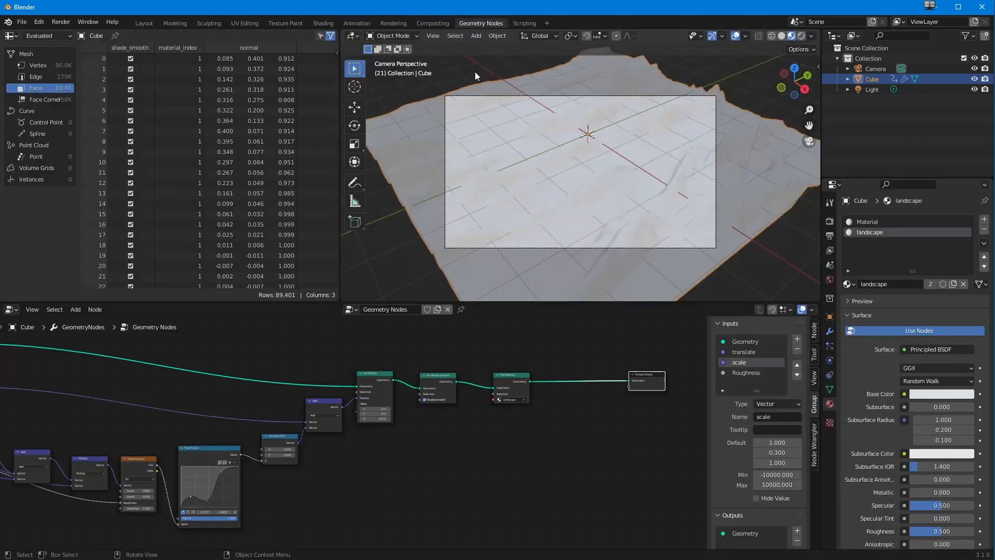
pyautogui.keyDown('ctrl'); pyautogui.moveTo(201, 462); pyautogui.dragTo(179, 472, button='middle'); pyautogui.keyUp('ctrl')
pyautogui.keyDown('shift'); pyautogui.moveTo(179, 472); pyautogui.dragTo(372, 474, button='middle'); pyautogui.keyUp('shift')
pyautogui.keyDown('shift'); pyautogui.moveTo(635, 416); pyautogui.dragTo(498, 396, button='middle'); pyautogui.keyUp('shift')
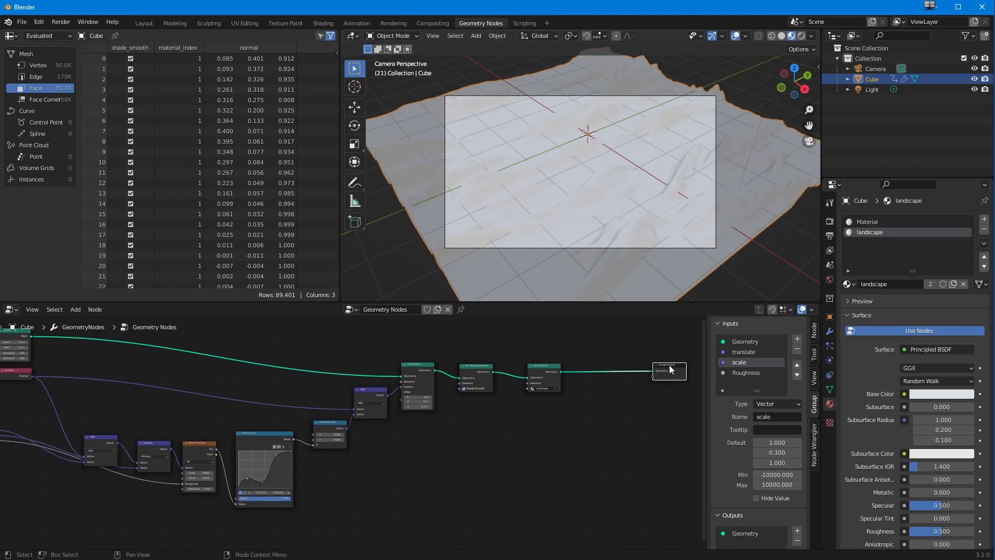
pyautogui.moveTo(671, 369); pyautogui.dragTo(601, 362)
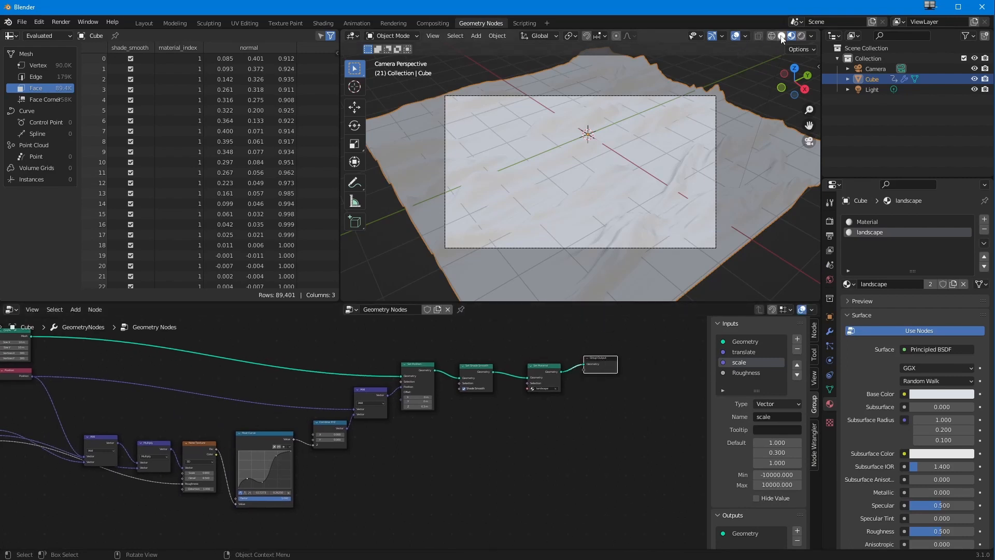
# Step: Switch the viewport to solid shading and enable Cavity with type Both and a strengthened effect
pyautogui.click(811, 37)
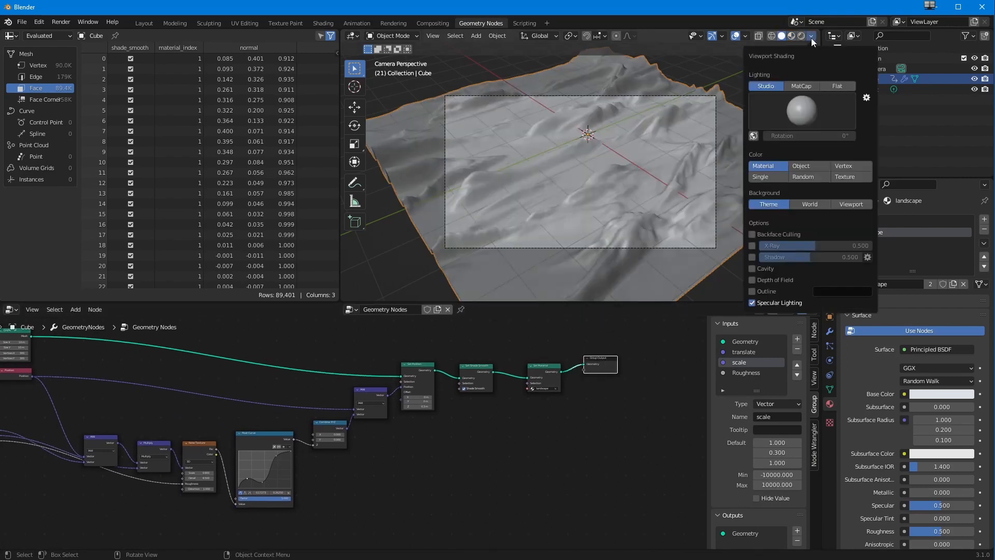
pyautogui.click(751, 268)
pyautogui.click(837, 269)
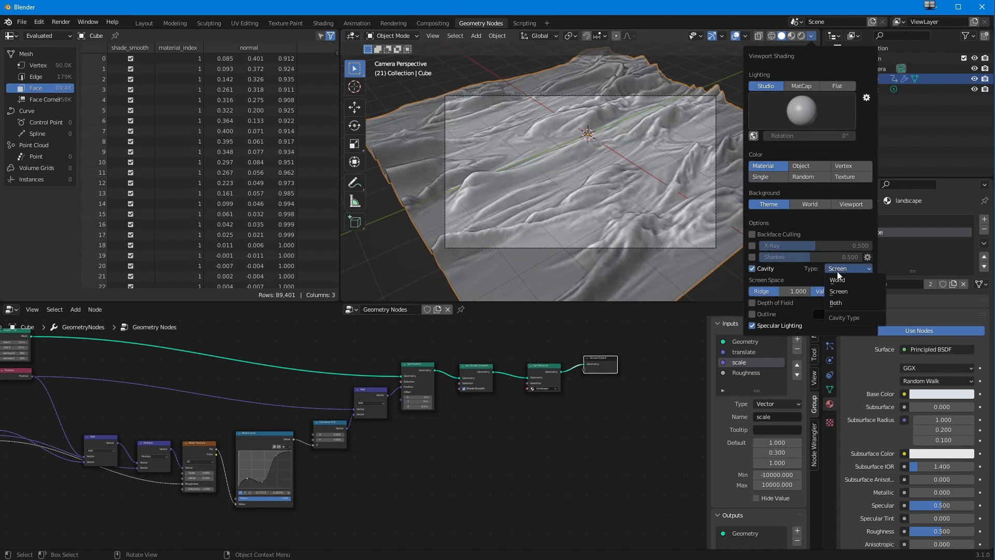
pyautogui.click(835, 303)
pyautogui.moveTo(773, 290); pyautogui.dragTo(869, 292)
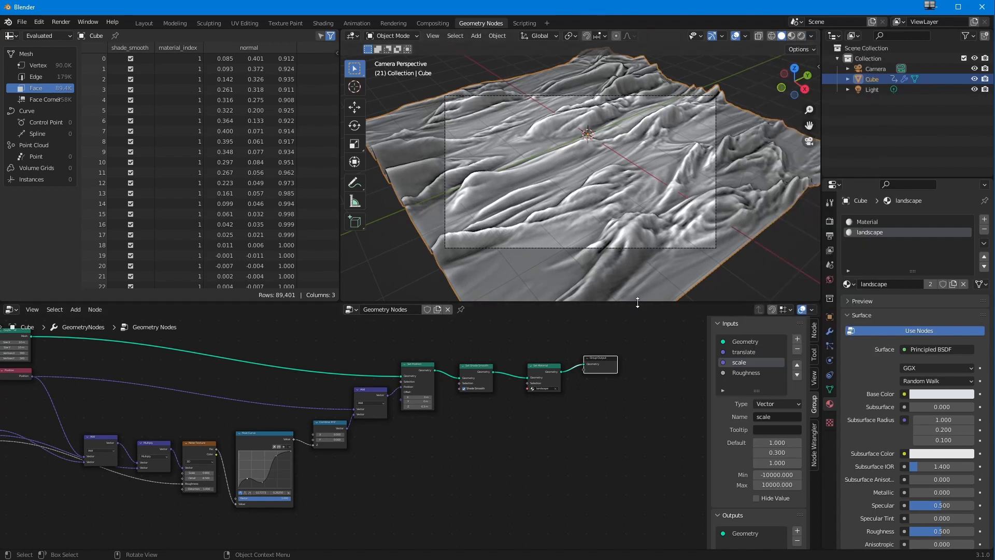
# Step: Enlarge the 3D viewport over the node editor and zoom in on the terrain in the camera view
pyautogui.moveTo(637, 302); pyautogui.dragTo(637, 427)
pyautogui.scroll(5, 523, 287)
pyautogui.scroll(-2, 528, 254)
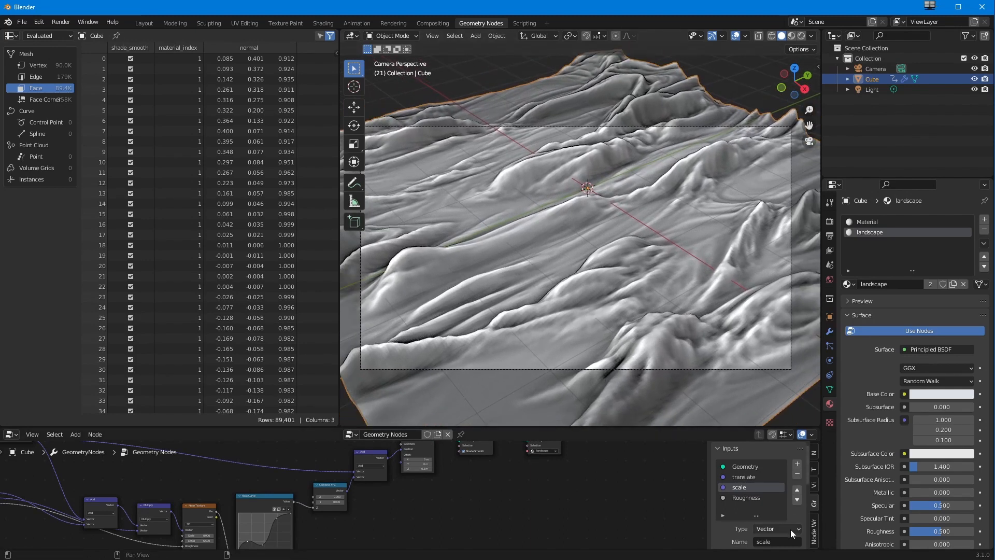
# Step: Split a narrow strip off the node editor, change it to a Timeline, and play the terrain animation from it
pyautogui.moveTo(819, 549); pyautogui.dragTo(816, 530)
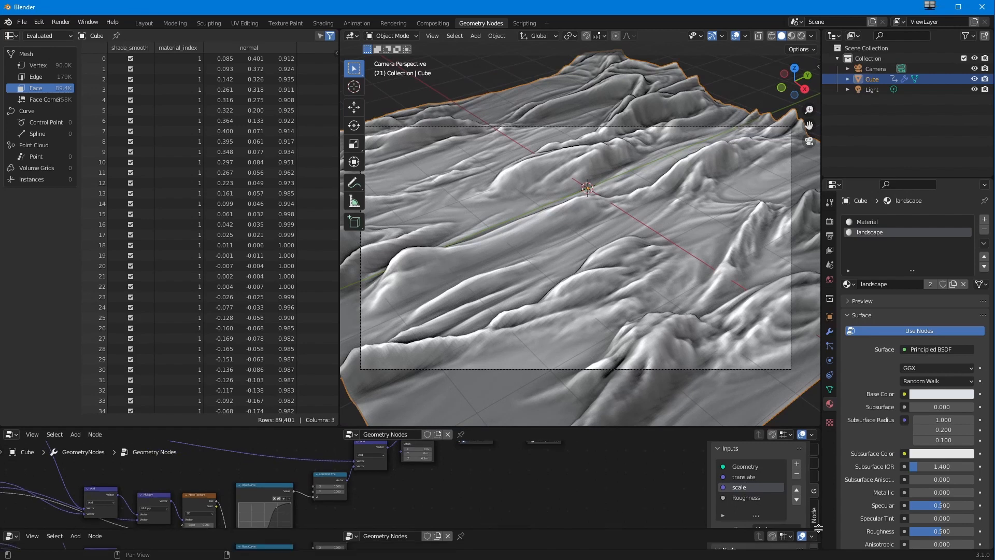
pyautogui.click(16, 535)
pyautogui.click(32, 536)
pyautogui.click(12, 535)
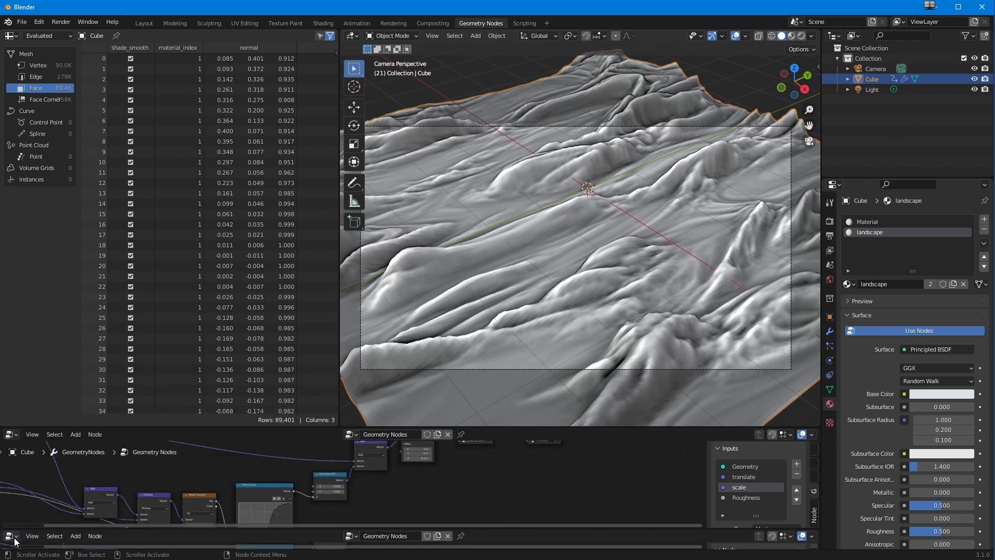
pyautogui.click(12, 536)
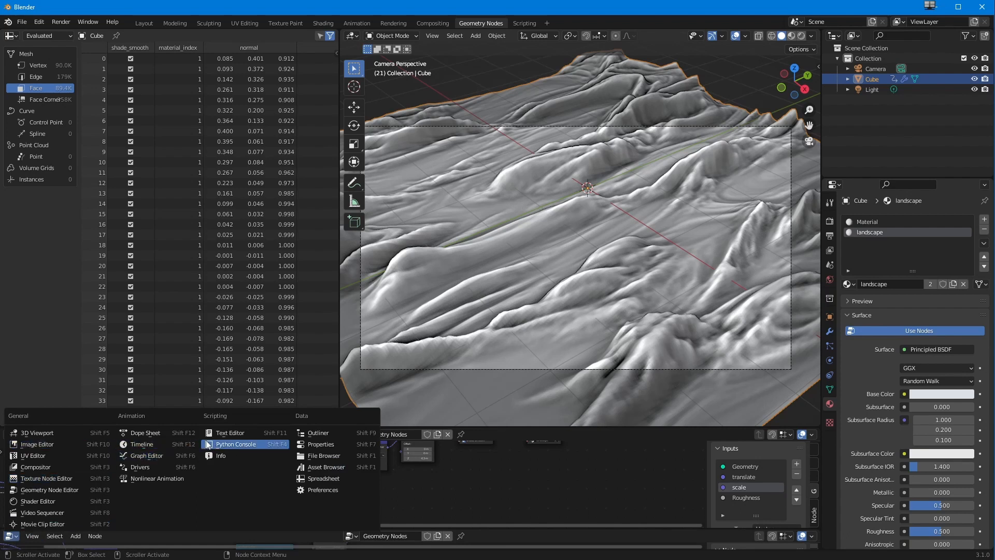
pyautogui.click(153, 444)
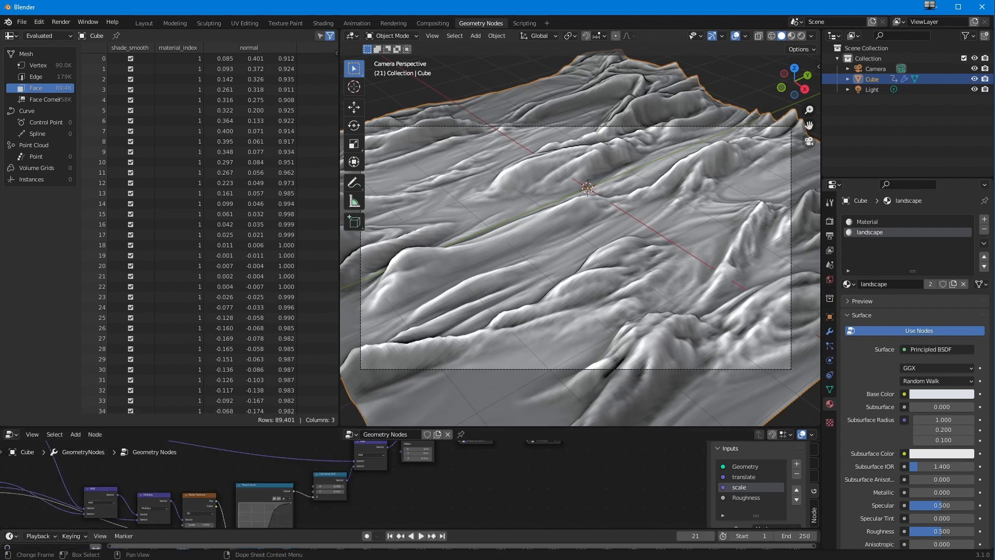
pyautogui.click(422, 537)
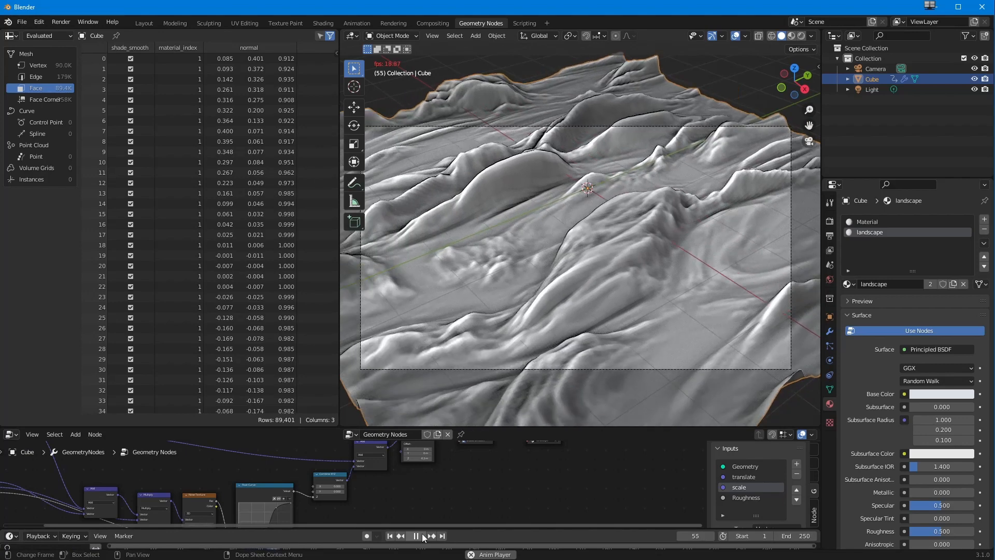